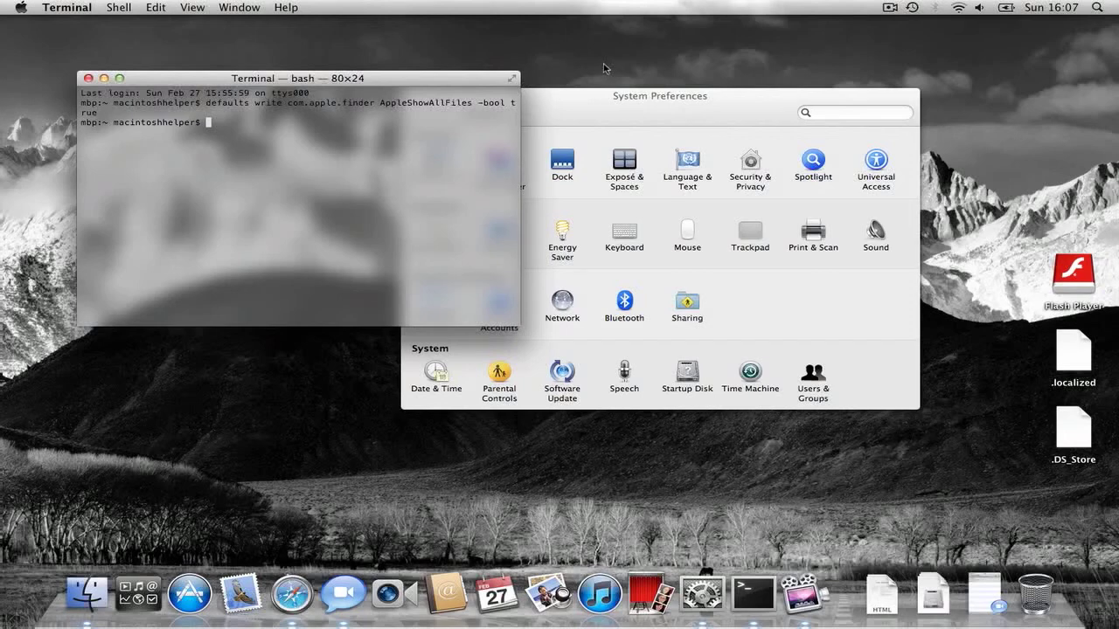
# Step: Reposition the System Preferences and Terminal windows so that they overlap less on the desktop
pyautogui.moveTo(604, 65); pyautogui.dragTo(518, 7)
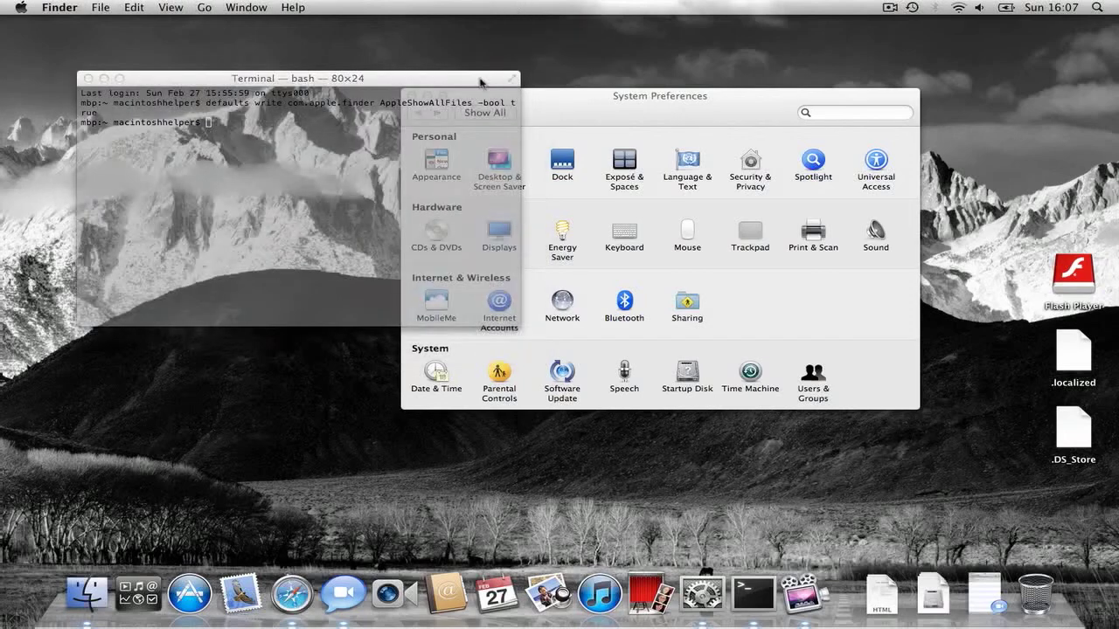
pyautogui.click(480, 80)
pyautogui.moveTo(462, 81); pyautogui.dragTo(498, 80)
pyautogui.click(491, 59)
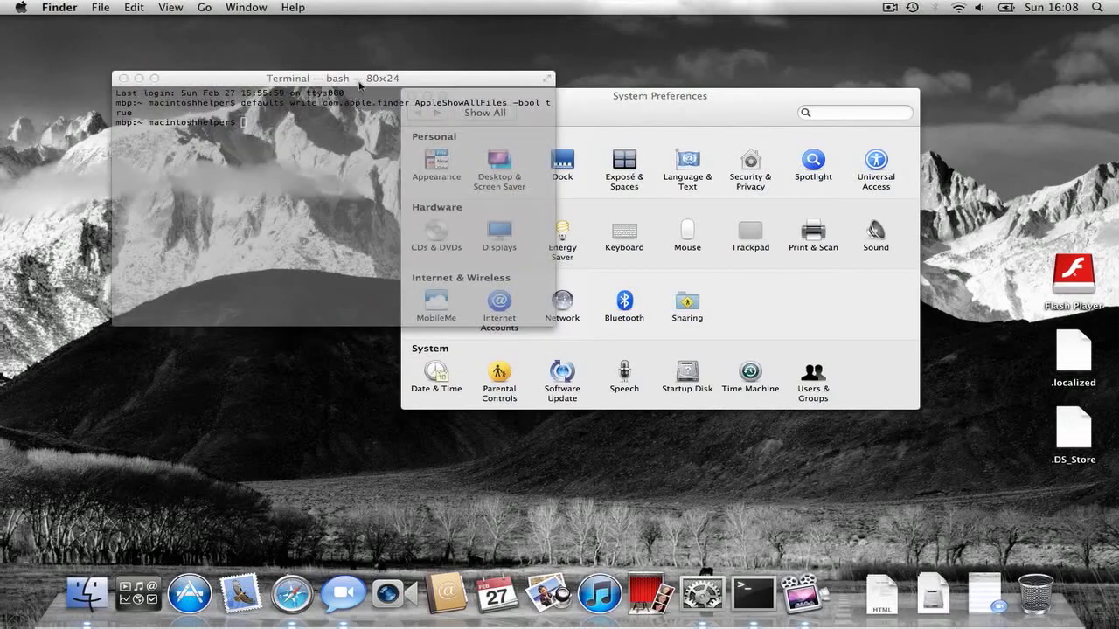
pyautogui.moveTo(610, 110); pyautogui.dragTo(505, 265)
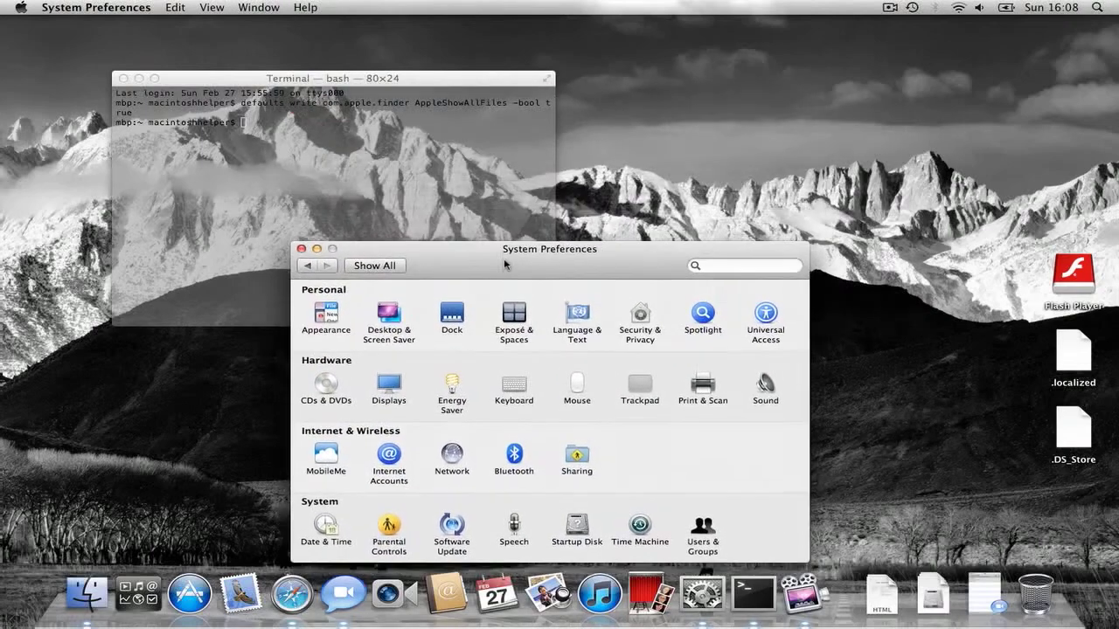
pyautogui.moveTo(414, 83); pyautogui.dragTo(326, 37)
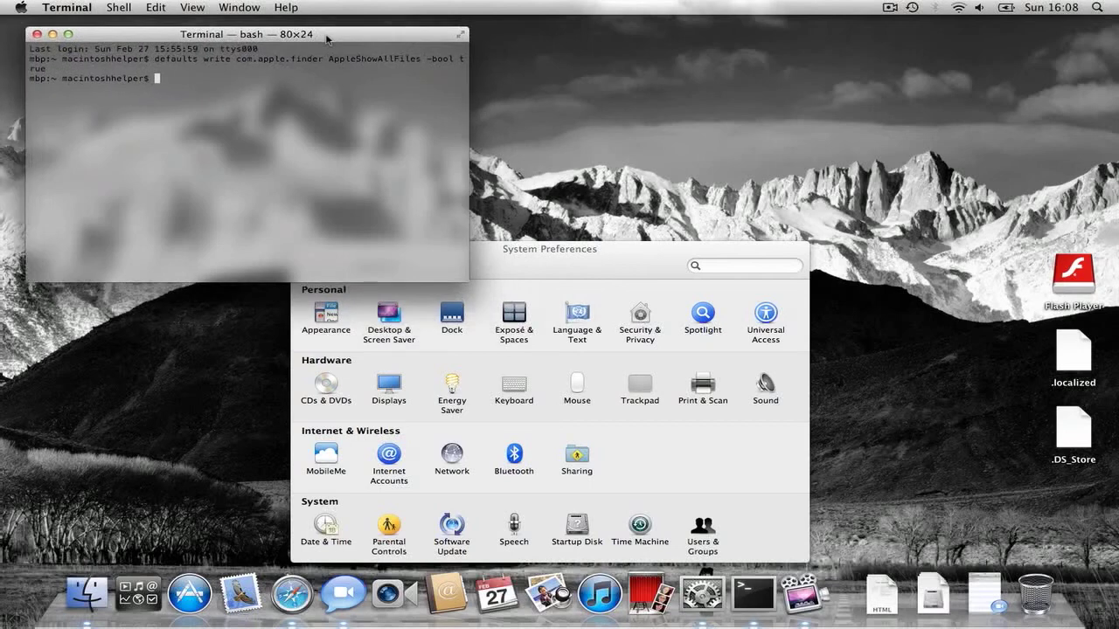
# Step: Switch the Terminal window to full screen and return it to its normal window size
pyautogui.click(461, 36)
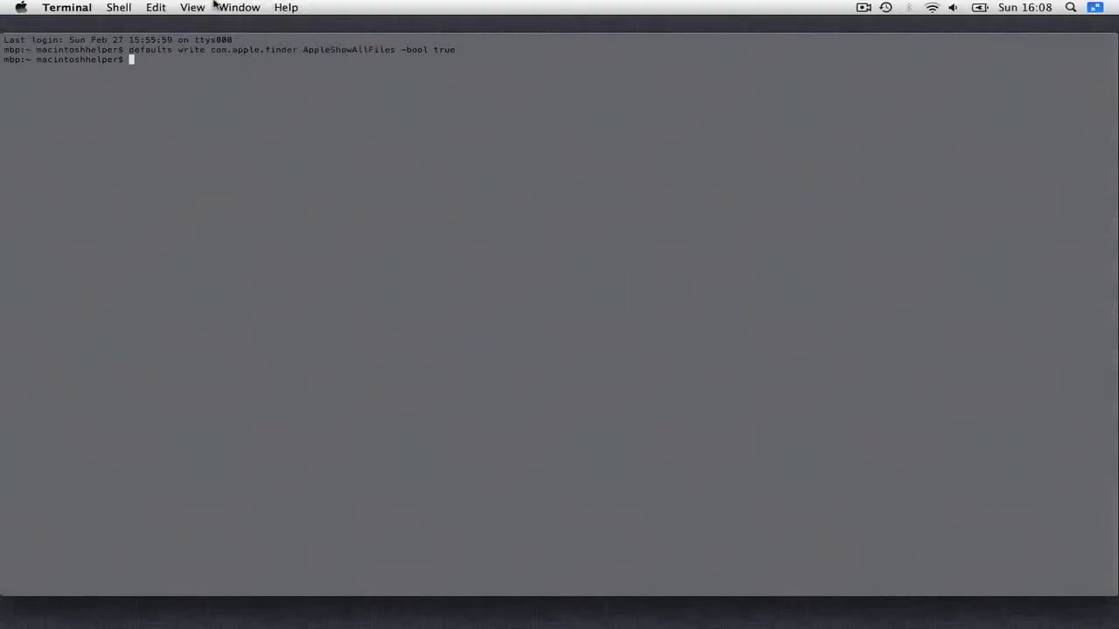
pyautogui.click(179, 5)
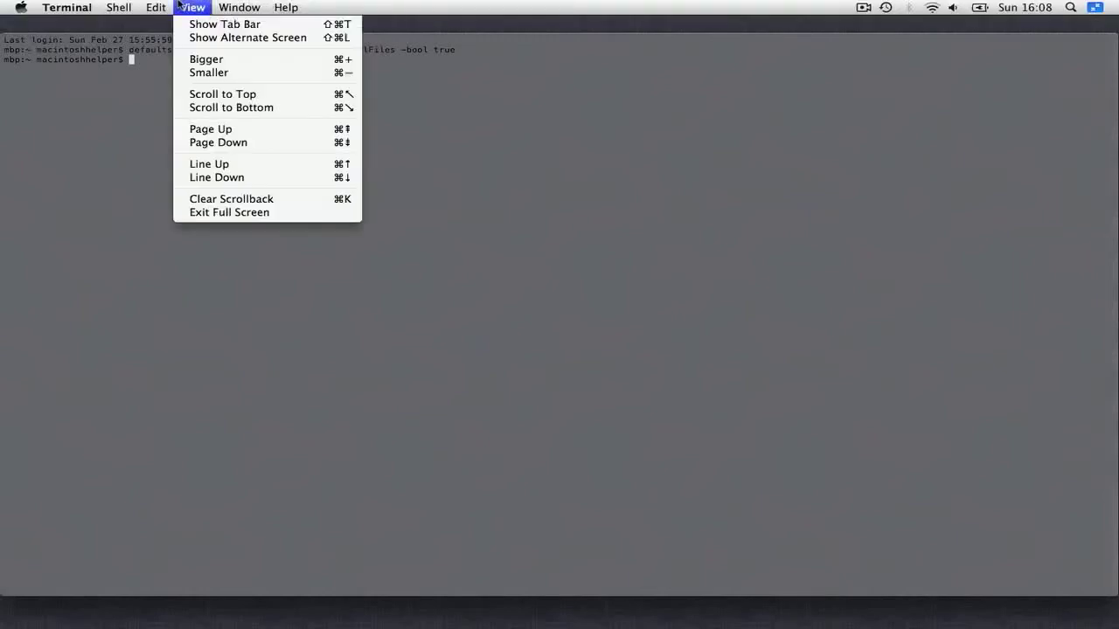
pyautogui.click(208, 214)
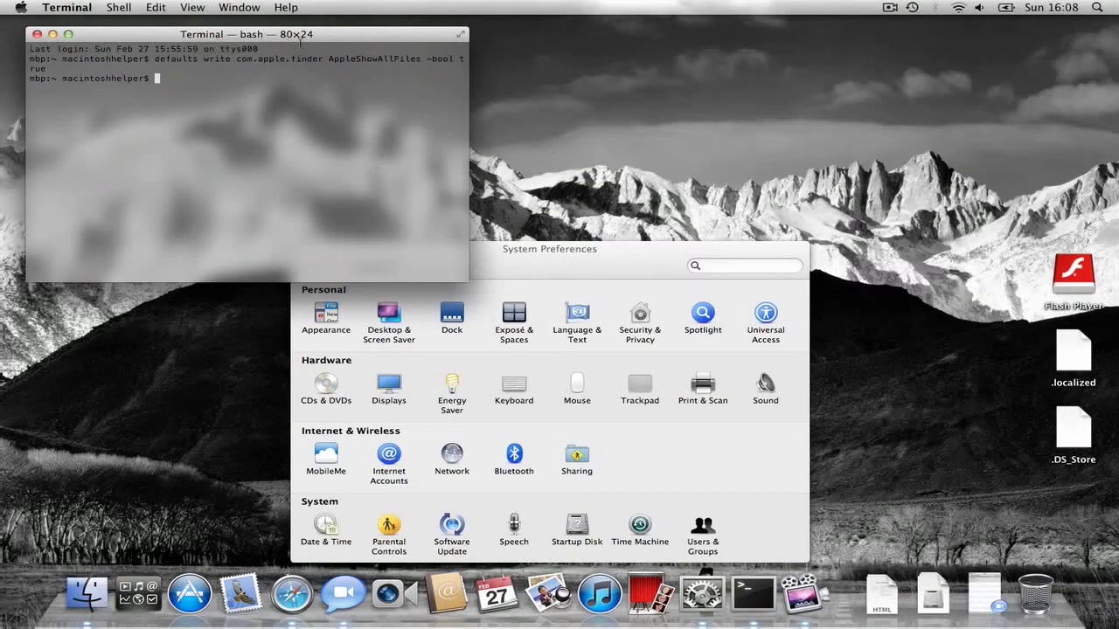
# Step: Move the Terminal window up against the desktop's upper edge and look through the profiles offered for a new window
pyautogui.moveTo(300, 39)
pyautogui.mouseDown()
pyautogui.moveTo(303, 63)
pyautogui.moveTo(328, 66)
pyautogui.moveTo(274, 21)
pyautogui.moveTo(307, 29)
pyautogui.mouseUp()
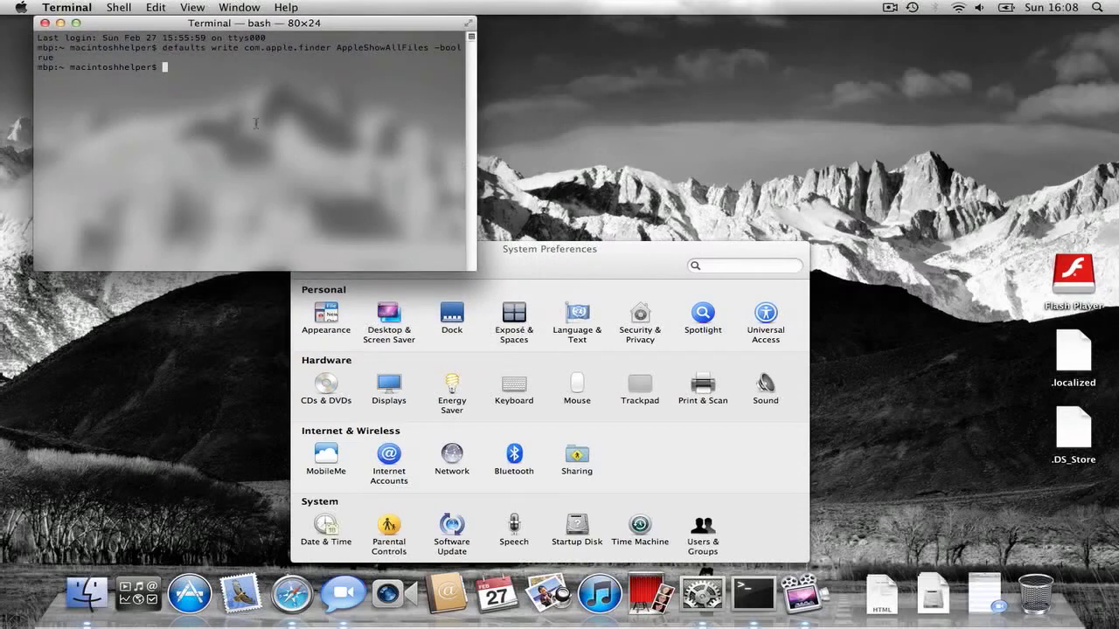
pyautogui.click(123, 7)
pyautogui.moveTo(131, 25)
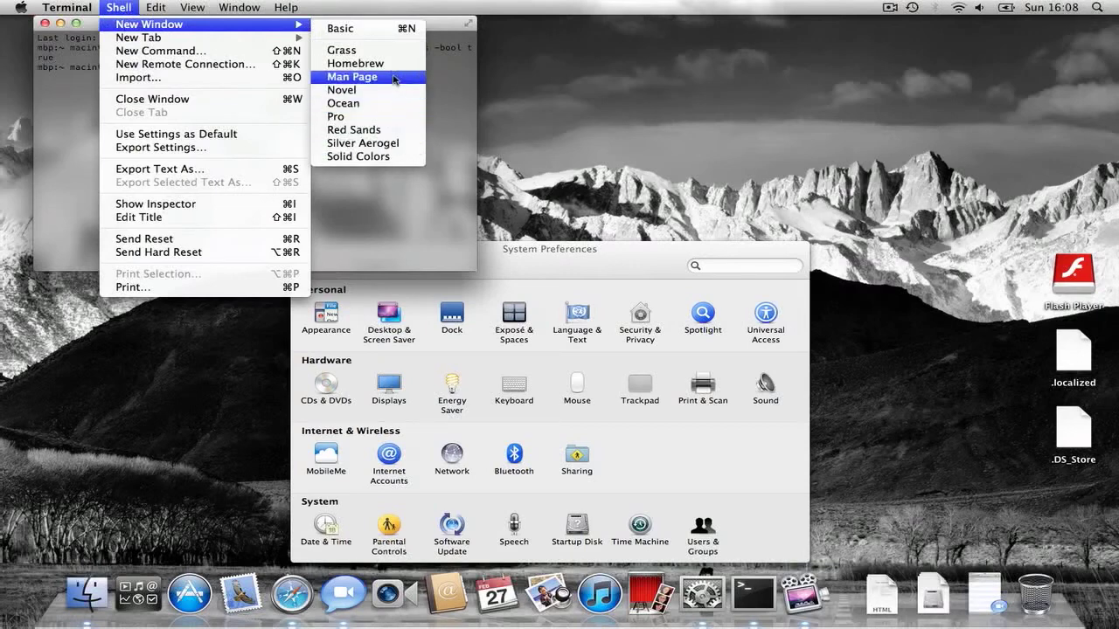
pyautogui.click(439, 76)
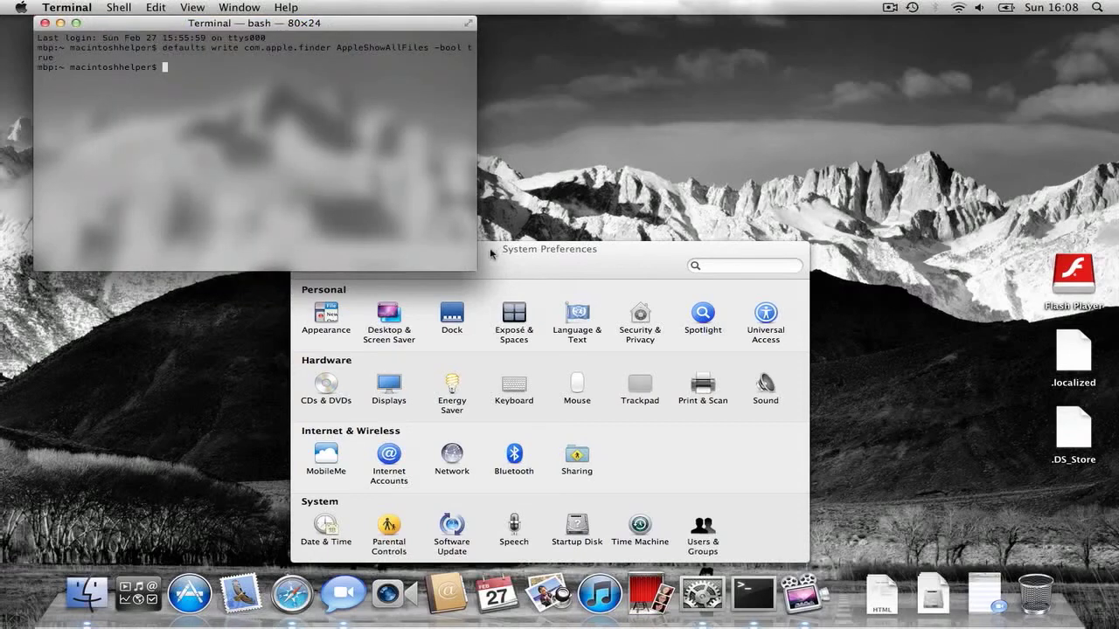
# Step: Open the Desktop & Screen Saver preferences and look through the Apple Nature picture collection
pyautogui.click(390, 316)
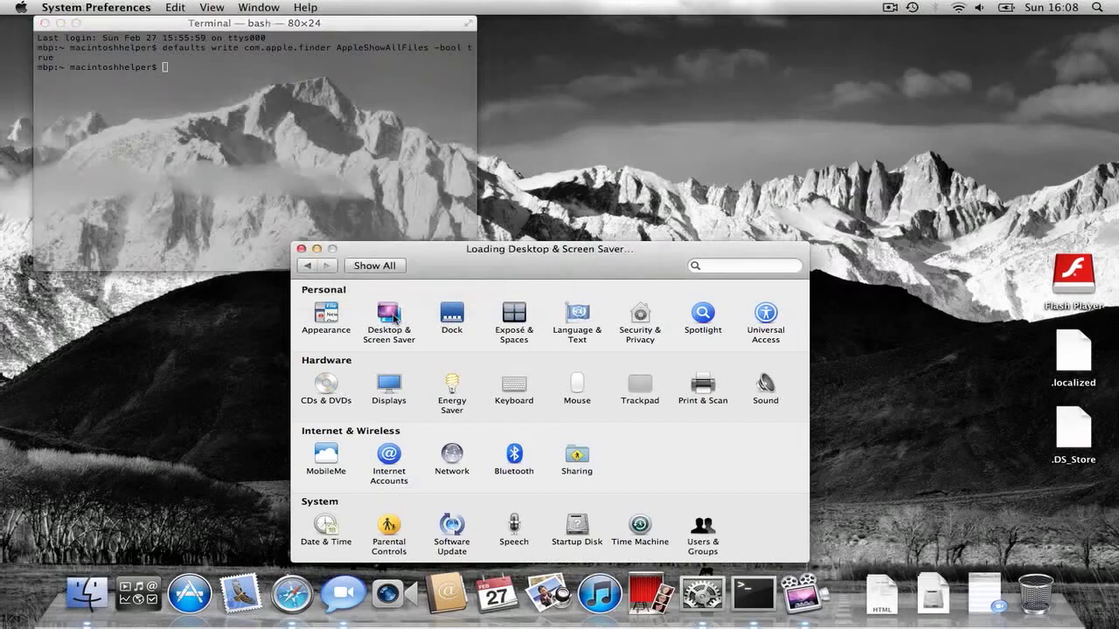
pyautogui.click(307, 91)
pyautogui.click(526, 251)
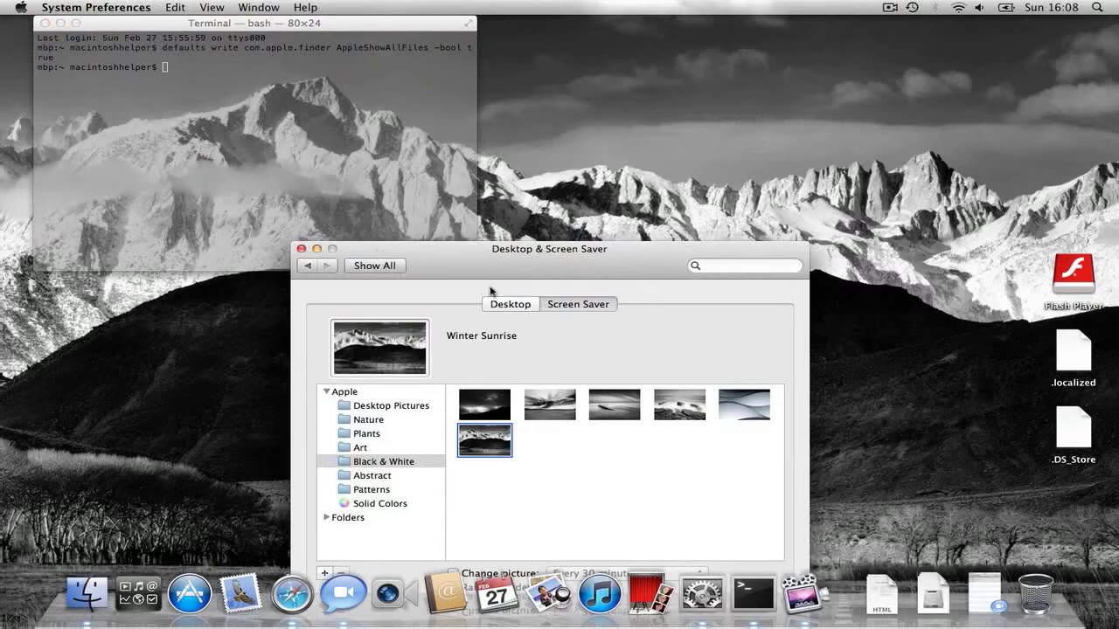
pyautogui.click(395, 406)
pyautogui.click(391, 421)
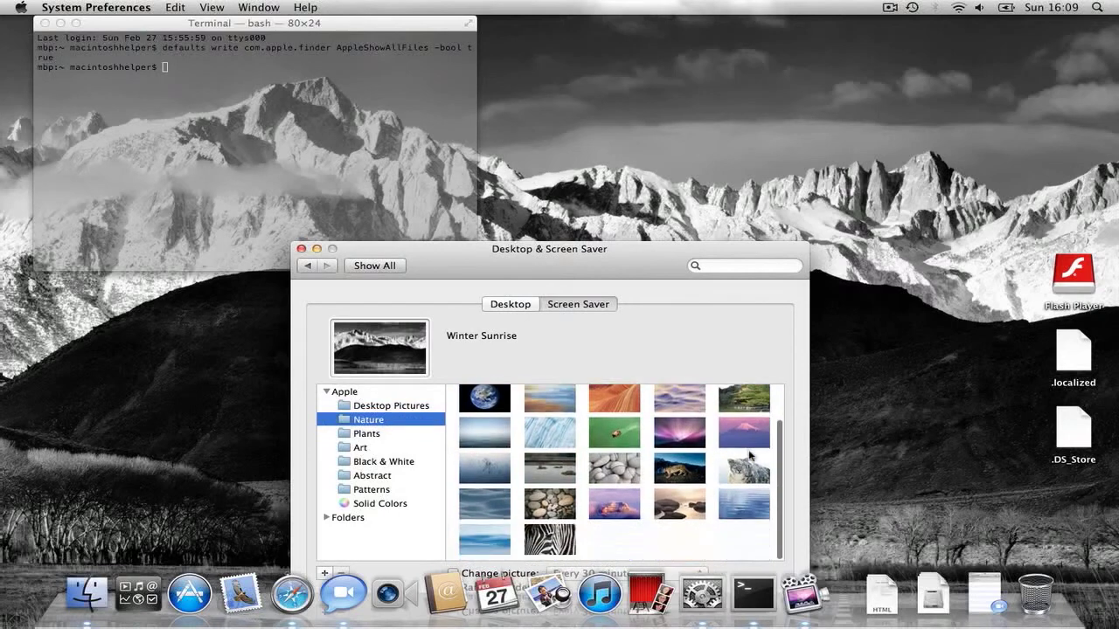
pyautogui.scroll(-1, 619, 469)
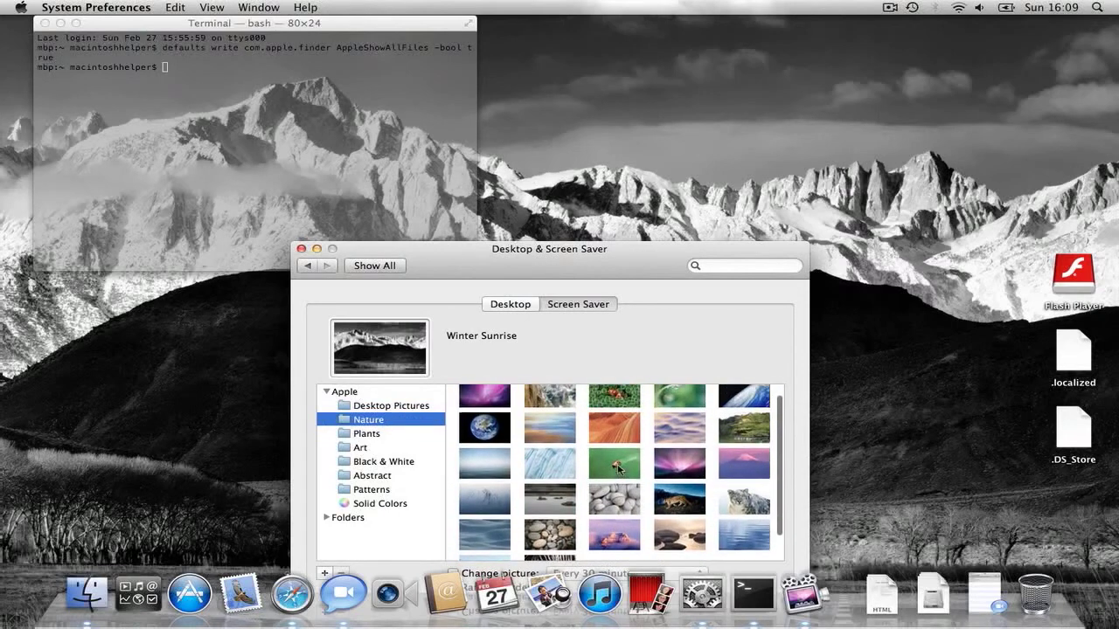
pyautogui.scroll(1, 619, 469)
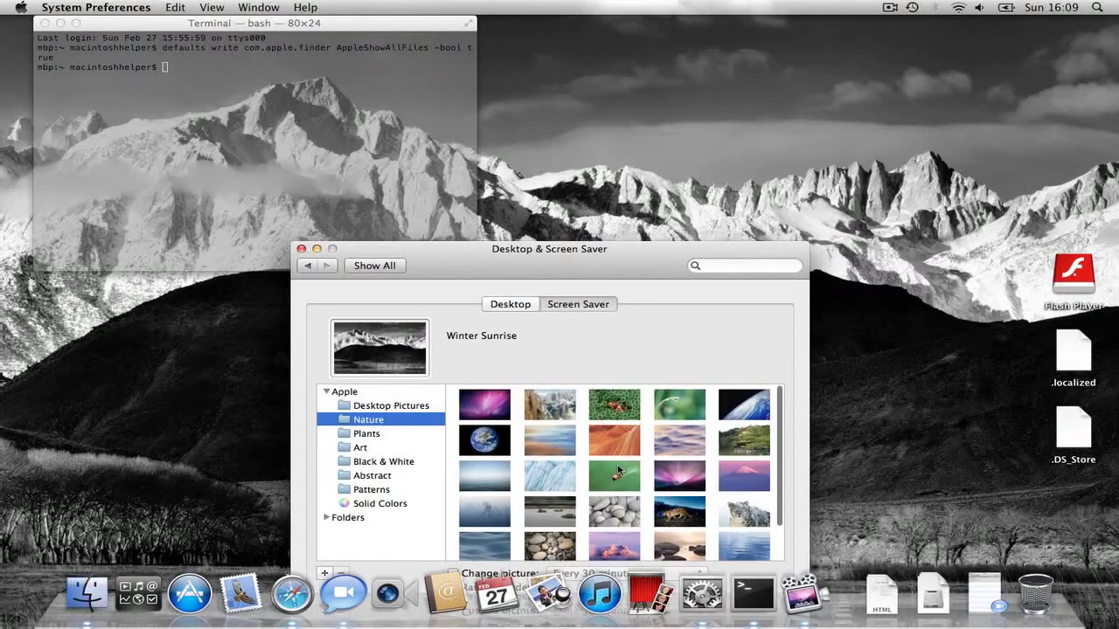
# Step: Browse the Desktop Pictures, Plants, Art and Black & White picture collections, ending on Nature
pyautogui.click(384, 405)
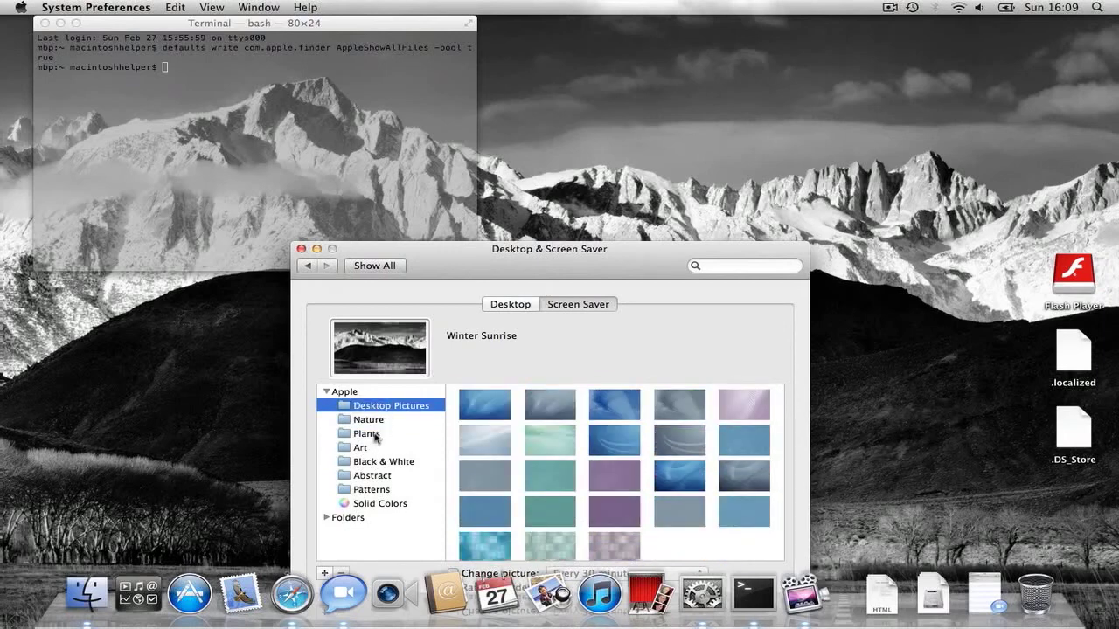
pyautogui.click(374, 435)
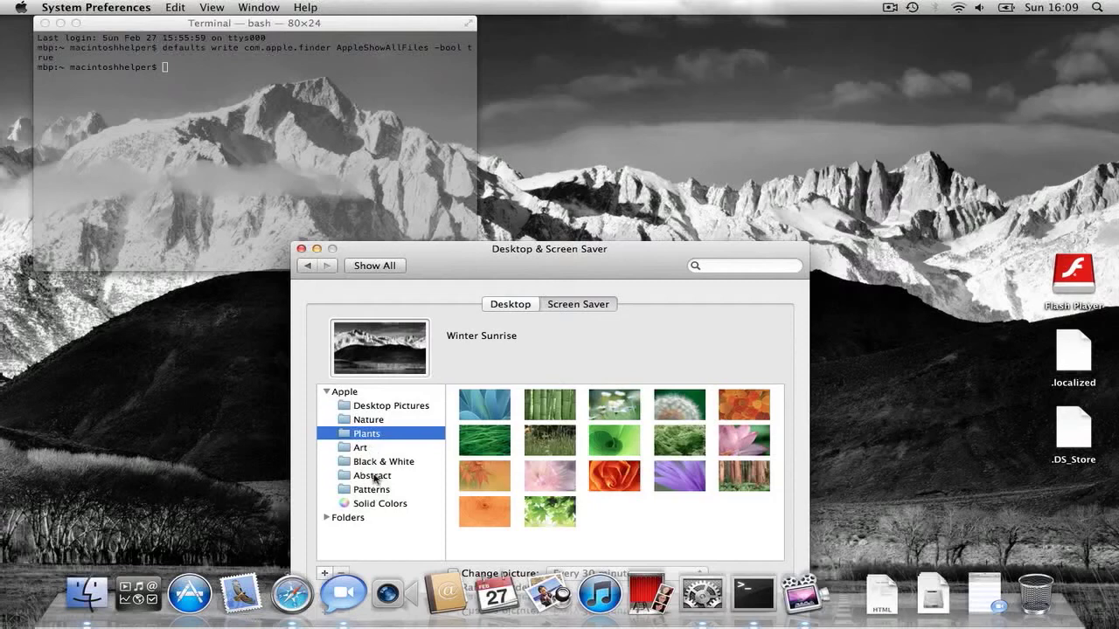
pyautogui.click(365, 447)
pyautogui.click(369, 460)
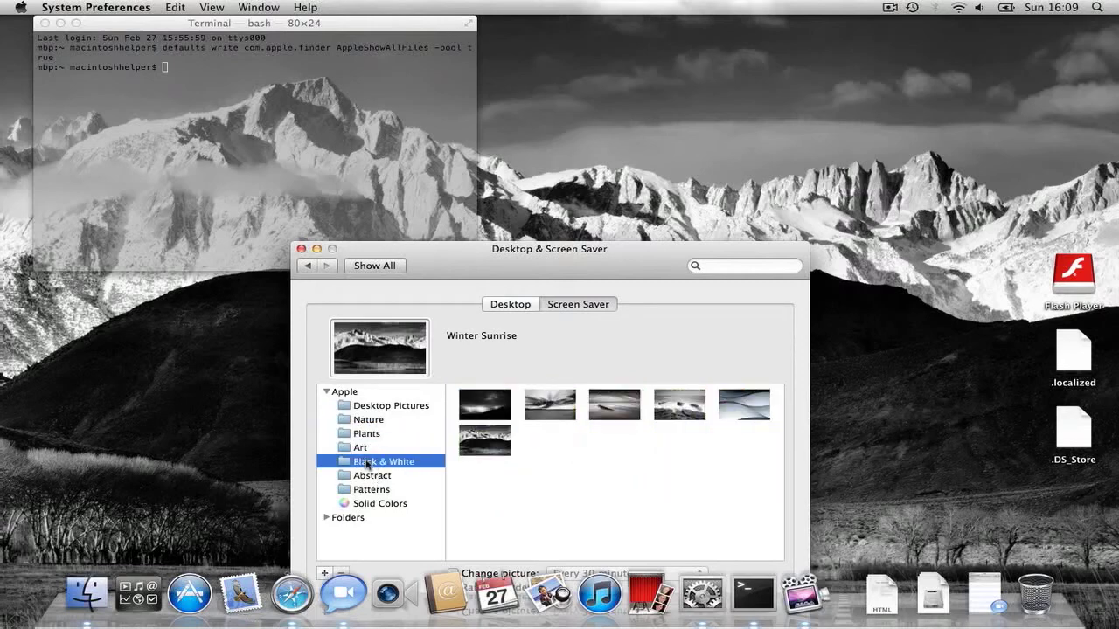
pyautogui.click(366, 450)
pyautogui.click(367, 434)
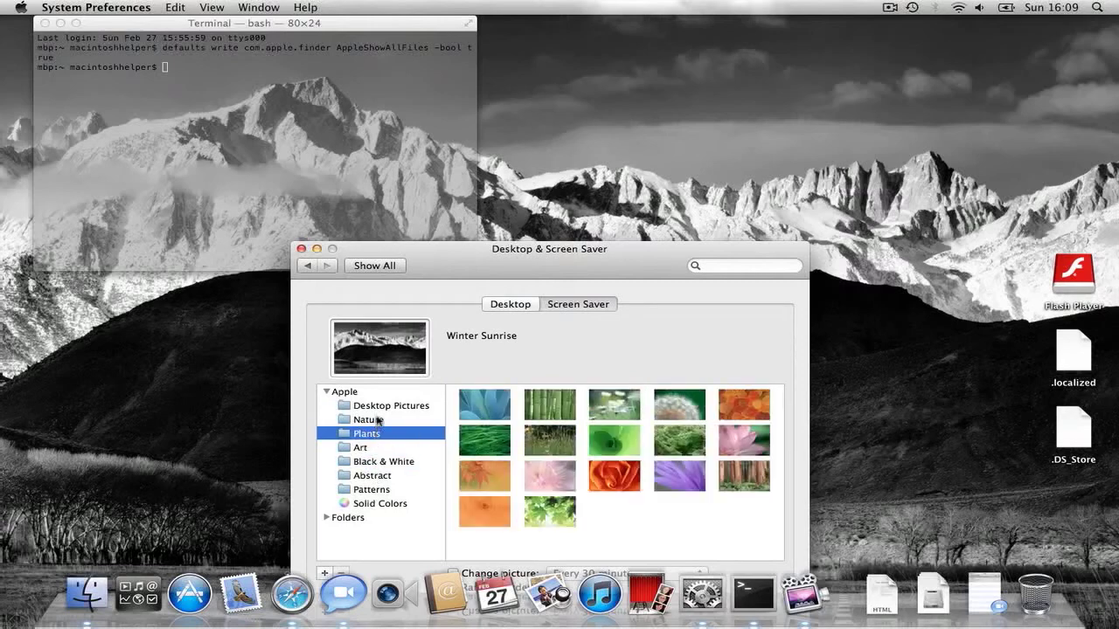
pyautogui.click(378, 420)
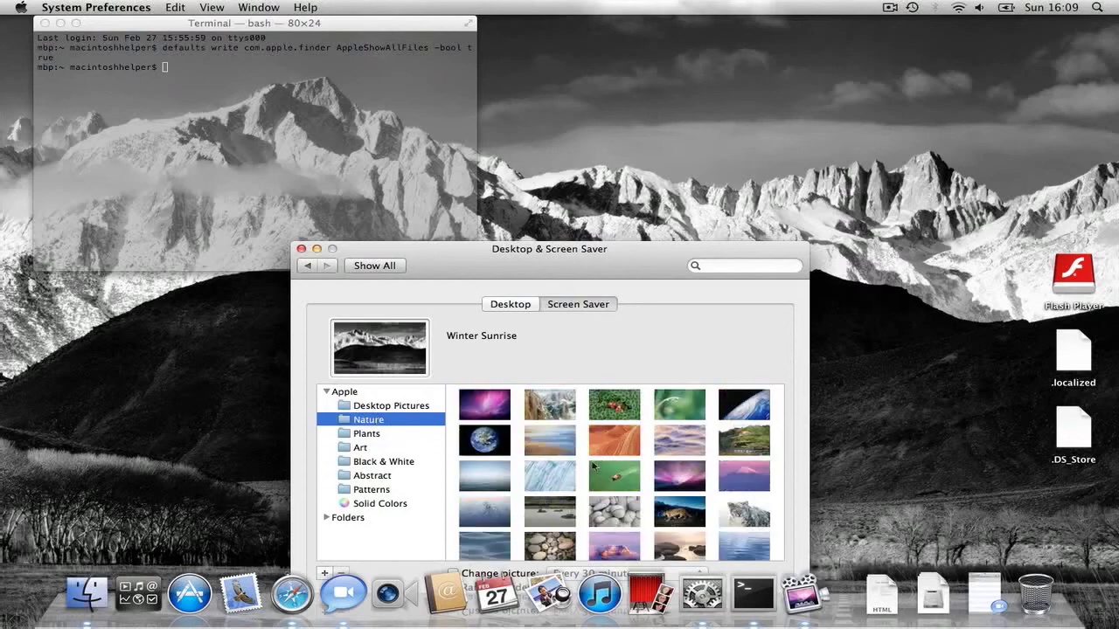
# Step: Raise the preferences window to show all its options and set the desktop picture to Mt. Fuji from Nature
pyautogui.moveTo(639, 274); pyautogui.dragTo(650, 164)
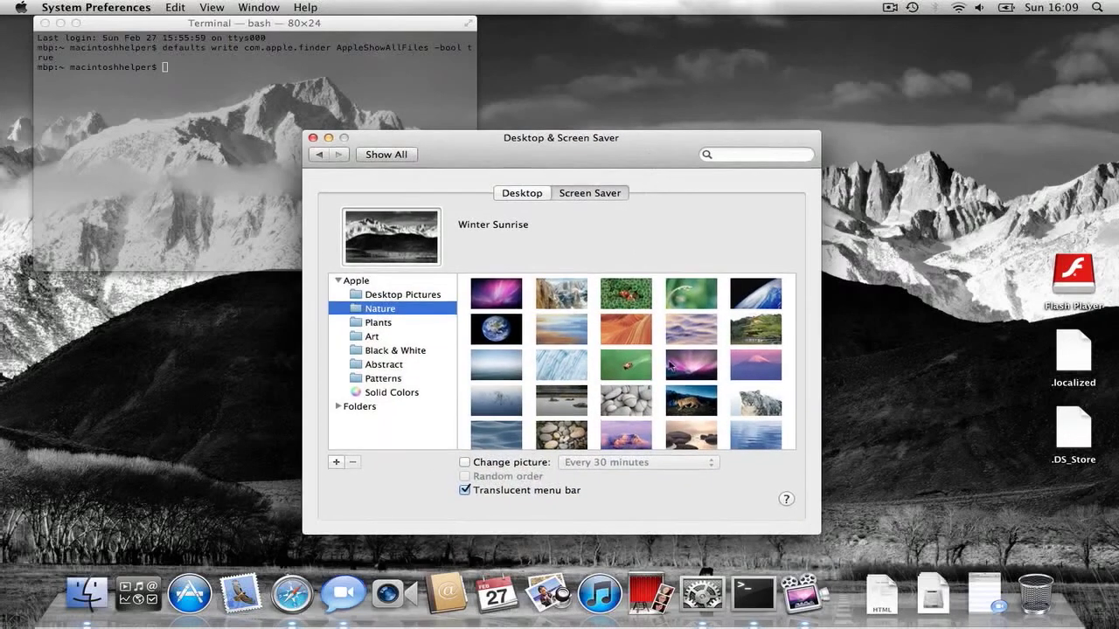
pyautogui.scroll(-3, 669, 366)
pyautogui.scroll(5, 670, 365)
pyautogui.click(735, 367)
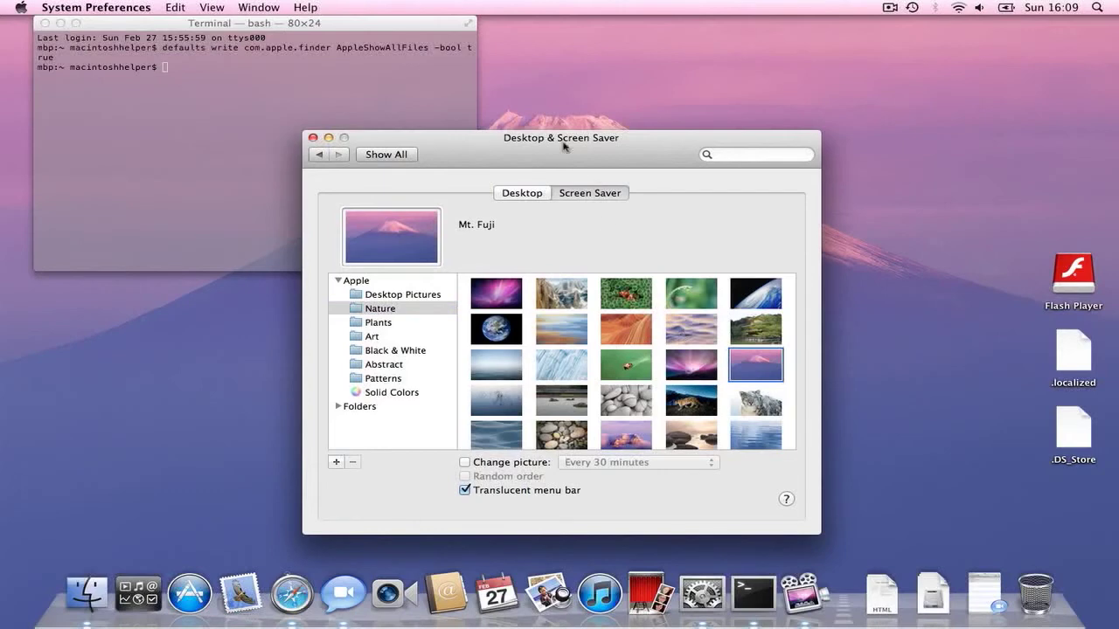
# Step: Shift the preferences window aside and set the desktop picture to Aurora from the Nature collection
pyautogui.moveTo(563, 147); pyautogui.dragTo(612, 129)
pyautogui.click(579, 265)
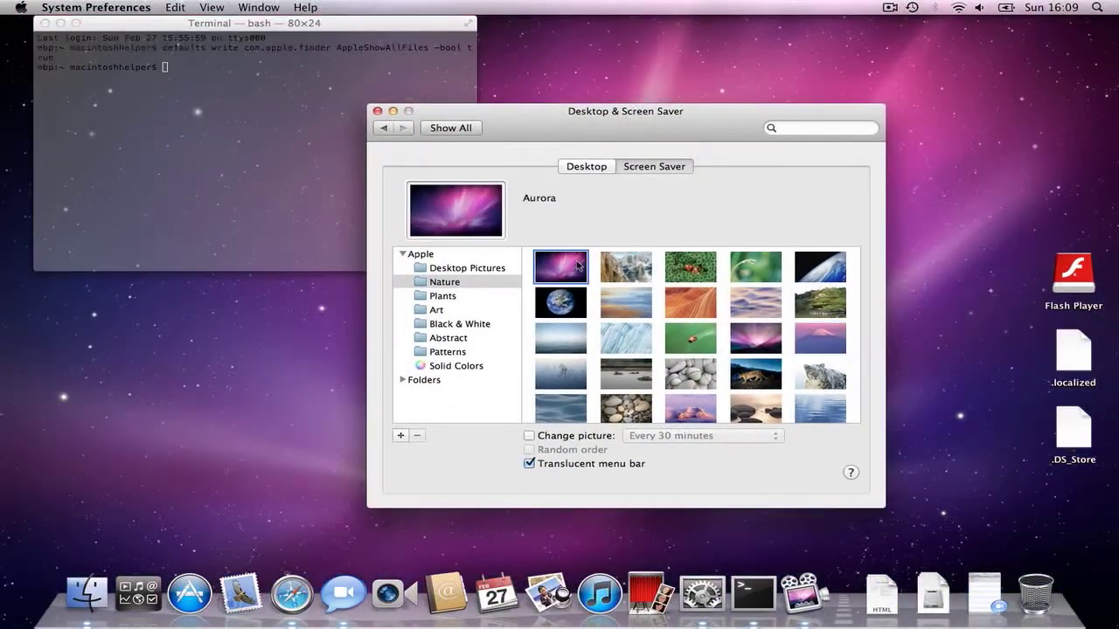
pyautogui.click(609, 167)
pyautogui.click(604, 170)
pyautogui.click(604, 172)
pyautogui.click(602, 168)
# Step: View the screen saver settings and return to the overview of all system preferences
pyautogui.click(664, 167)
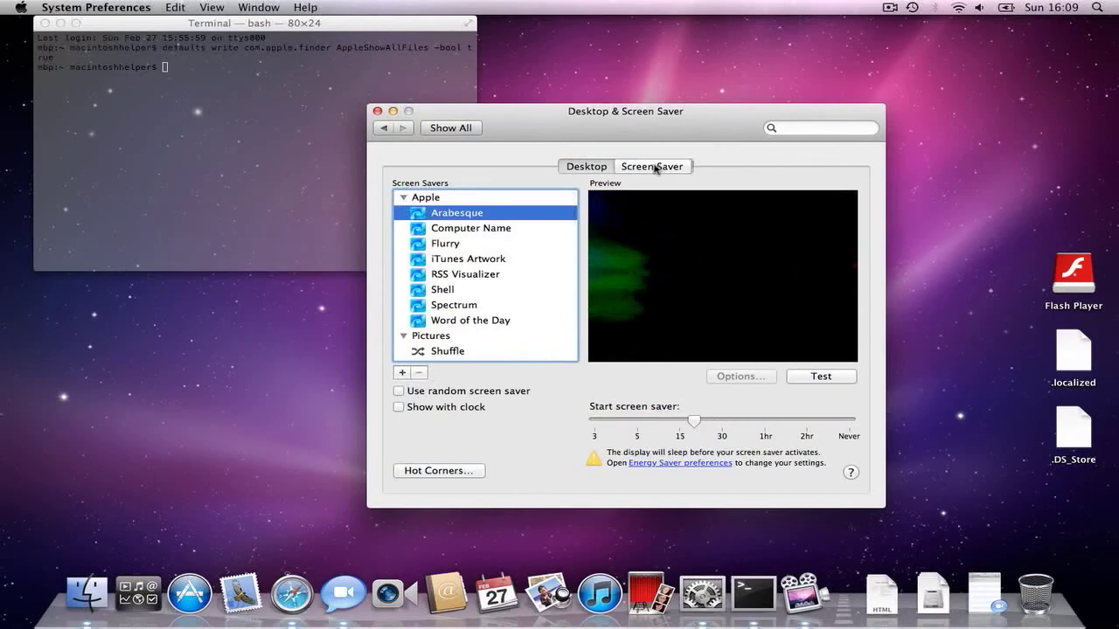
pyautogui.click(587, 166)
pyautogui.click(469, 129)
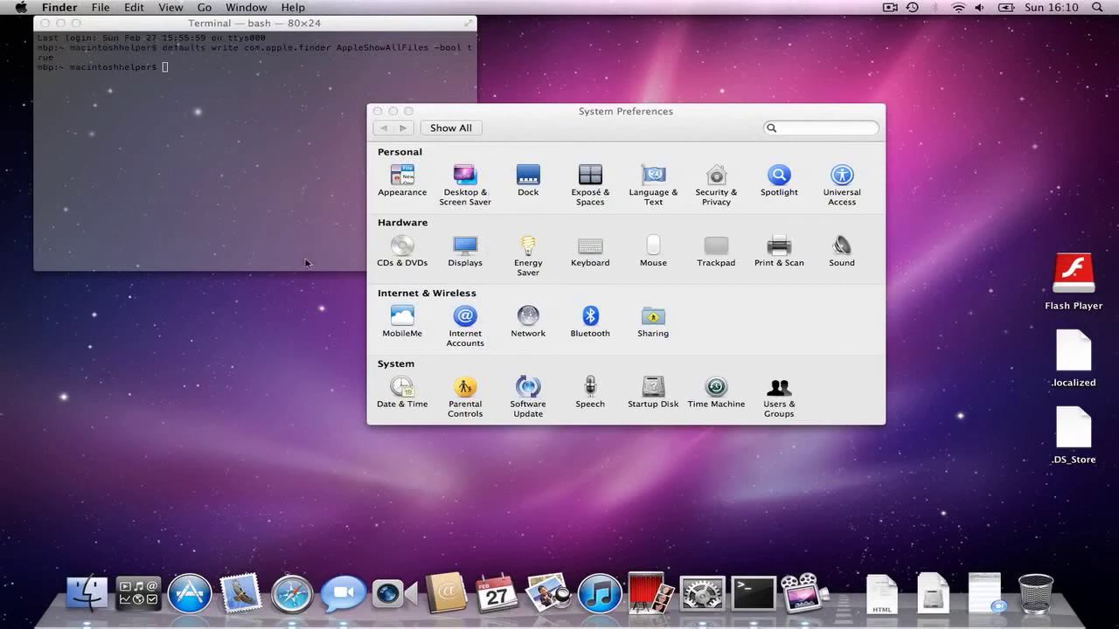
# Step: Review the open spaces in Mission Control and switch to the full-screen Safari space
pyautogui.hotkey('ctrl', 'Up')
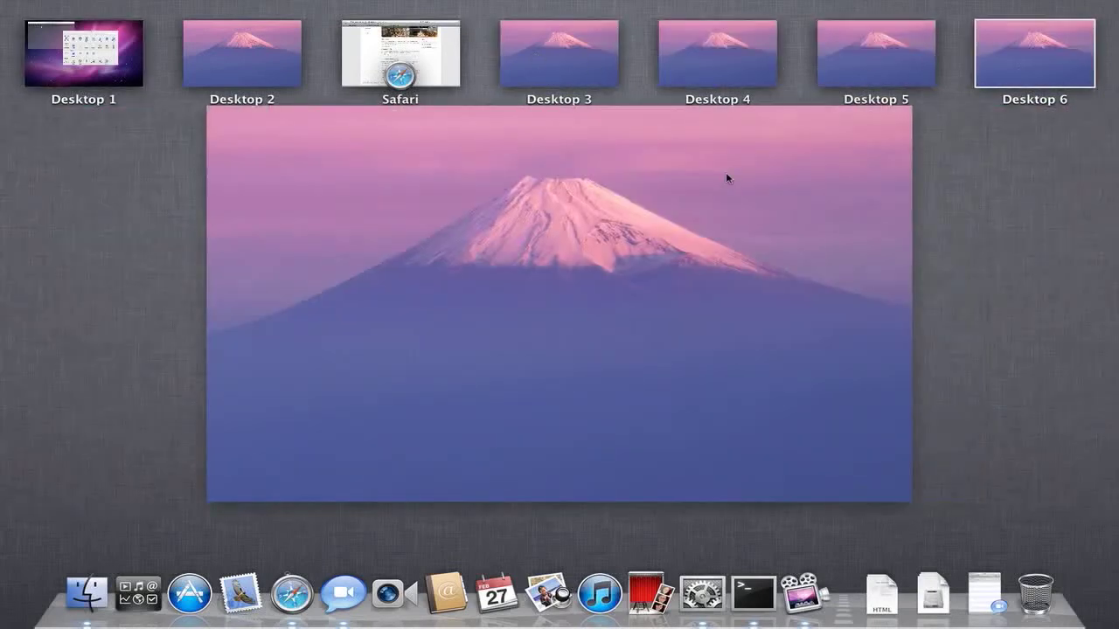
pyautogui.click(727, 179)
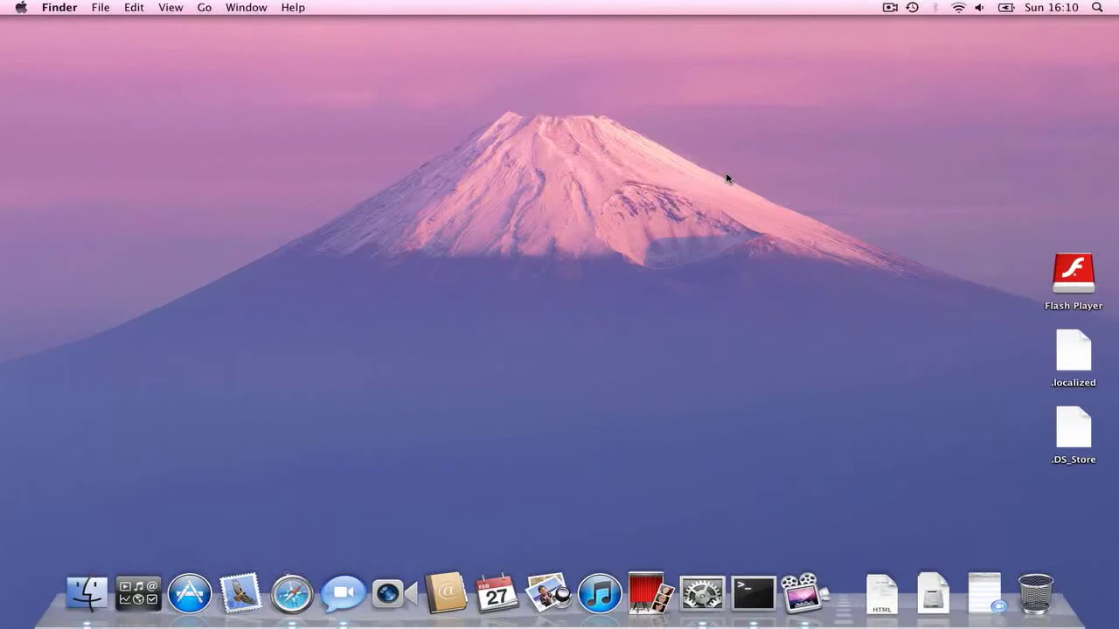
pyautogui.hotkey('ctrl', 'Left')
pyautogui.hotkey('ctrl', 'Left')
pyautogui.hotkey('ctrl', 'Left')
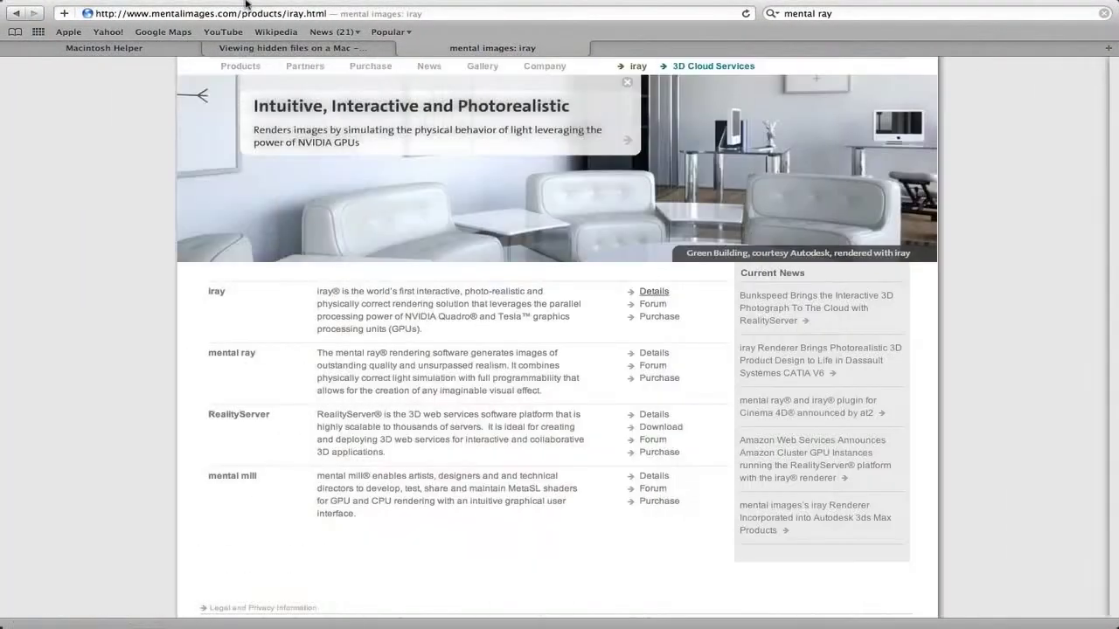
# Step: Go to the mental images home page and close the tab about viewing hidden files on a Mac
pyautogui.click(193, 95)
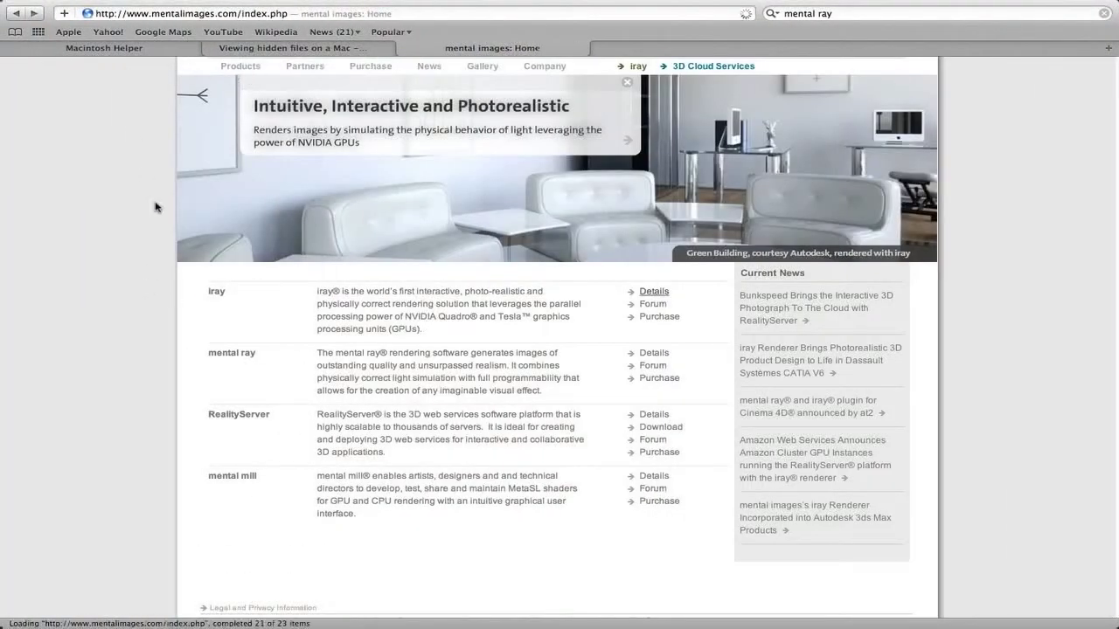
pyautogui.click(210, 48)
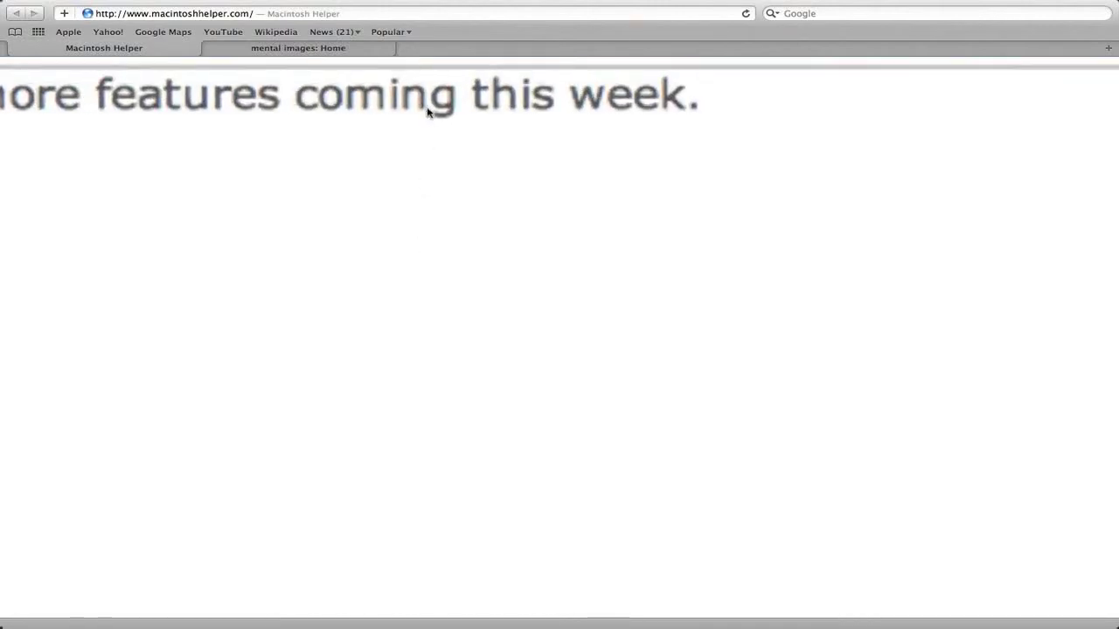
# Step: Check the view options available in full-screen Safari on the Macintosh Helper page and switch to the neighbouring desktop space
pyautogui.scroll(-2, 428, 112)
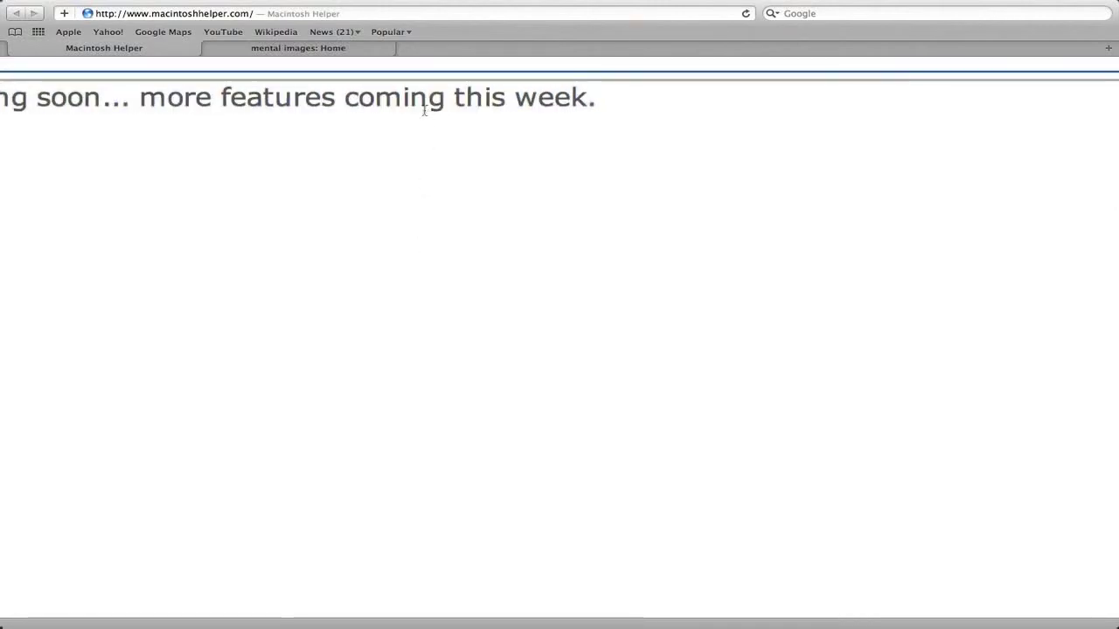
pyautogui.scroll(-3, 417, 119)
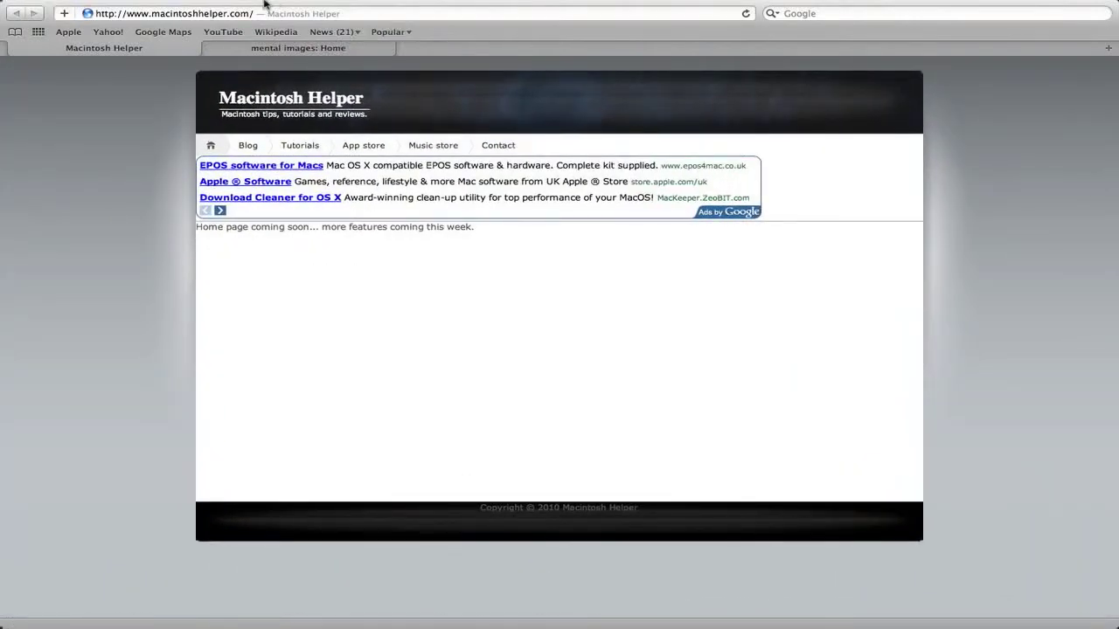
pyautogui.moveTo(264, 5)
pyautogui.click(169, 7)
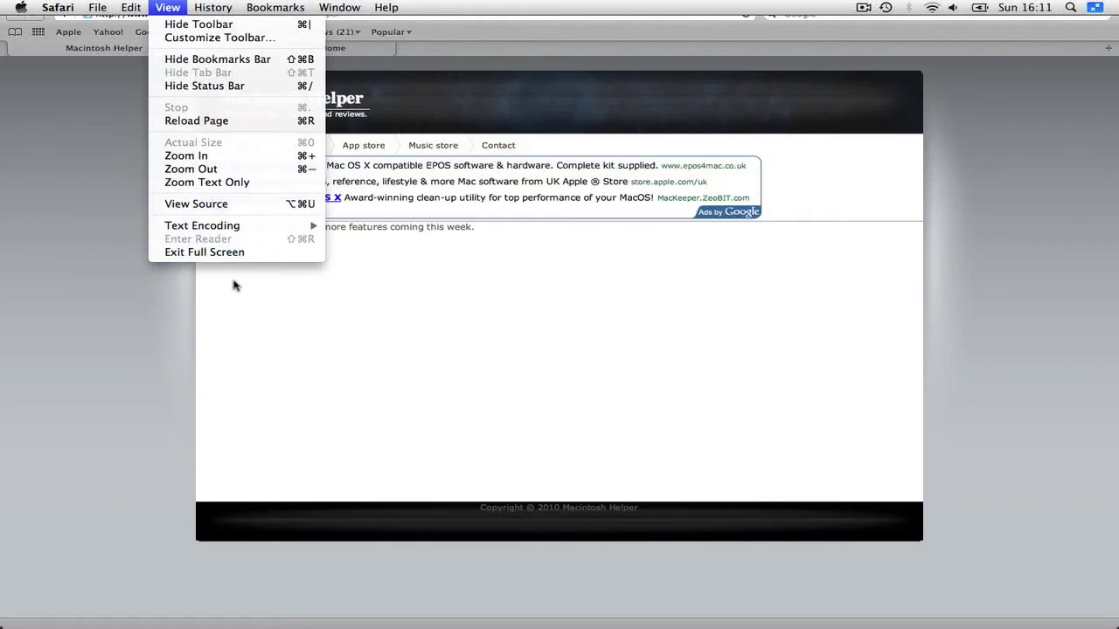
pyautogui.press('Escape')
pyautogui.moveTo(256, 4)
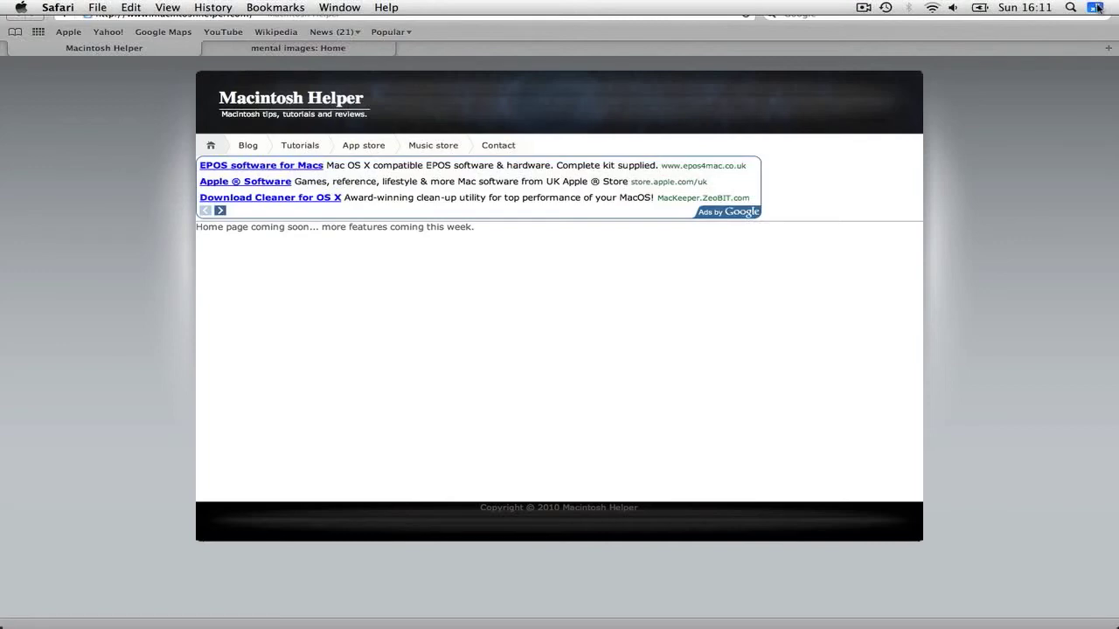
pyautogui.hotkey('ctrl', 'Left')
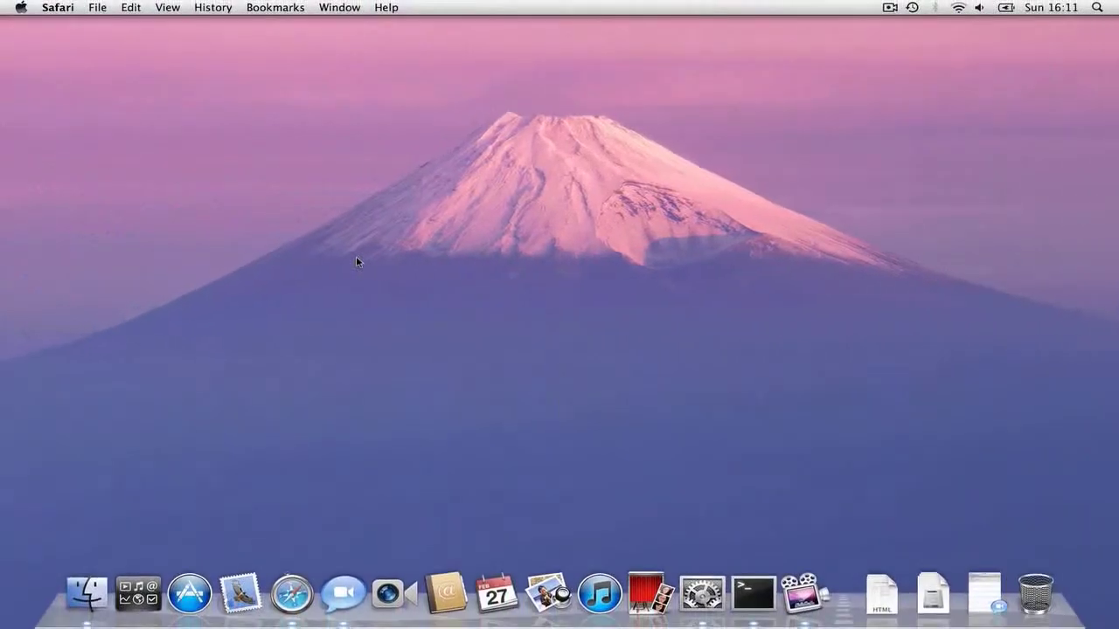
# Step: Switch between Desktop 1 and Desktop 2, ending on Desktop 1, and reposition the System Preferences window there
pyautogui.hotkey('ctrl', 'Left')
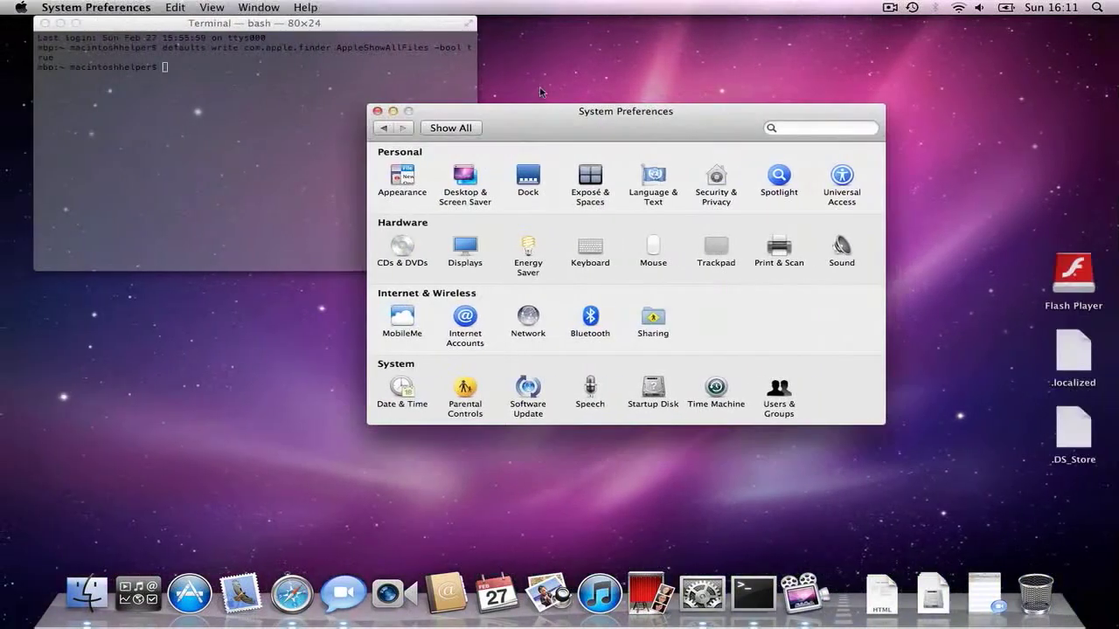
pyautogui.moveTo(576, 77); pyautogui.dragTo(607, 78)
pyautogui.hotkey('ctrl', 'Right')
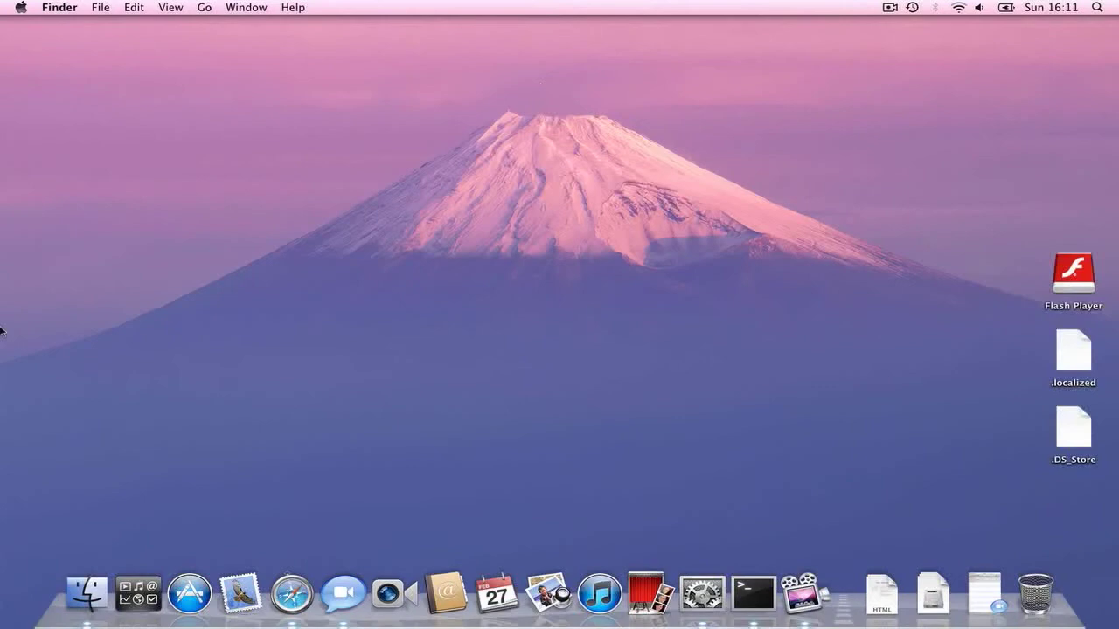
pyautogui.hotkey('ctrl', 'Left')
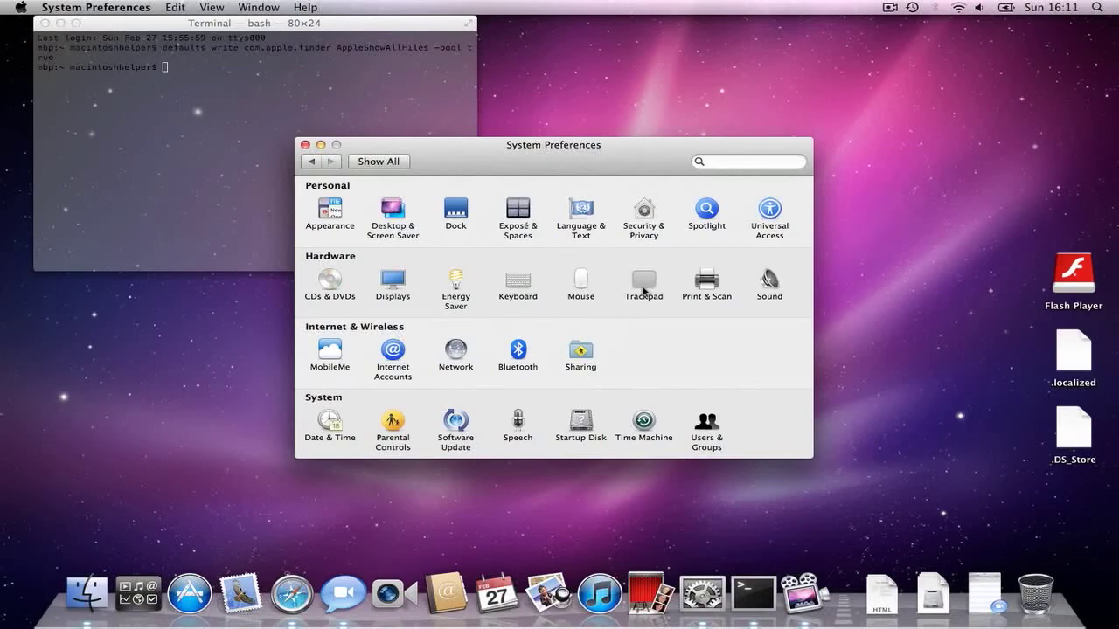
# Step: Open a new Finder window from the desktop and look through the items in All My Files
pyautogui.click(246, 158)
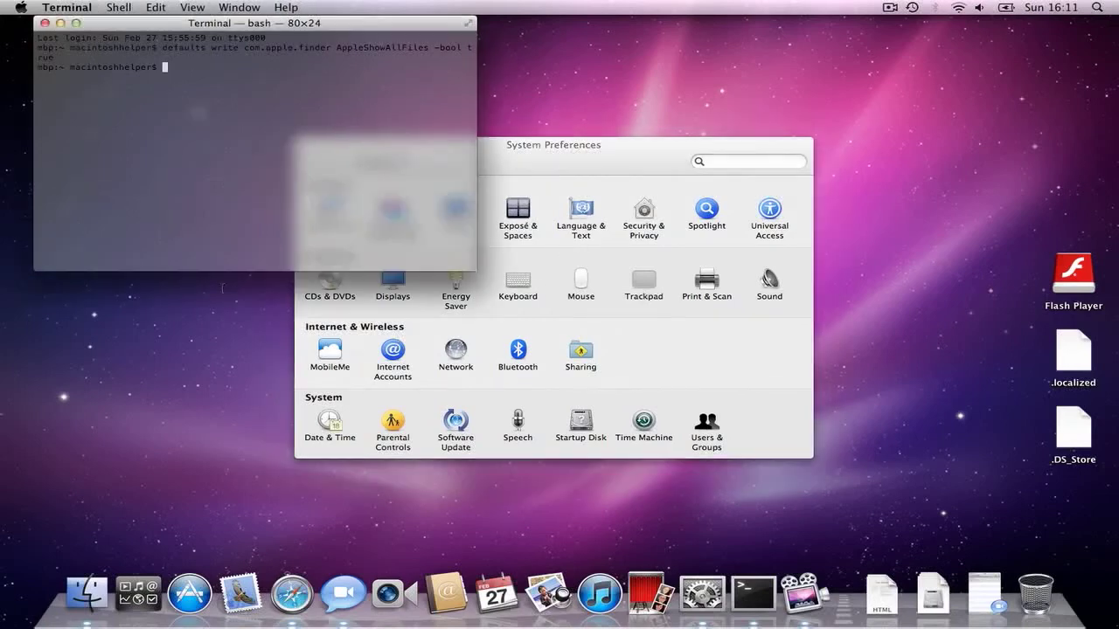
pyautogui.click(219, 354)
pyautogui.press('super+n')
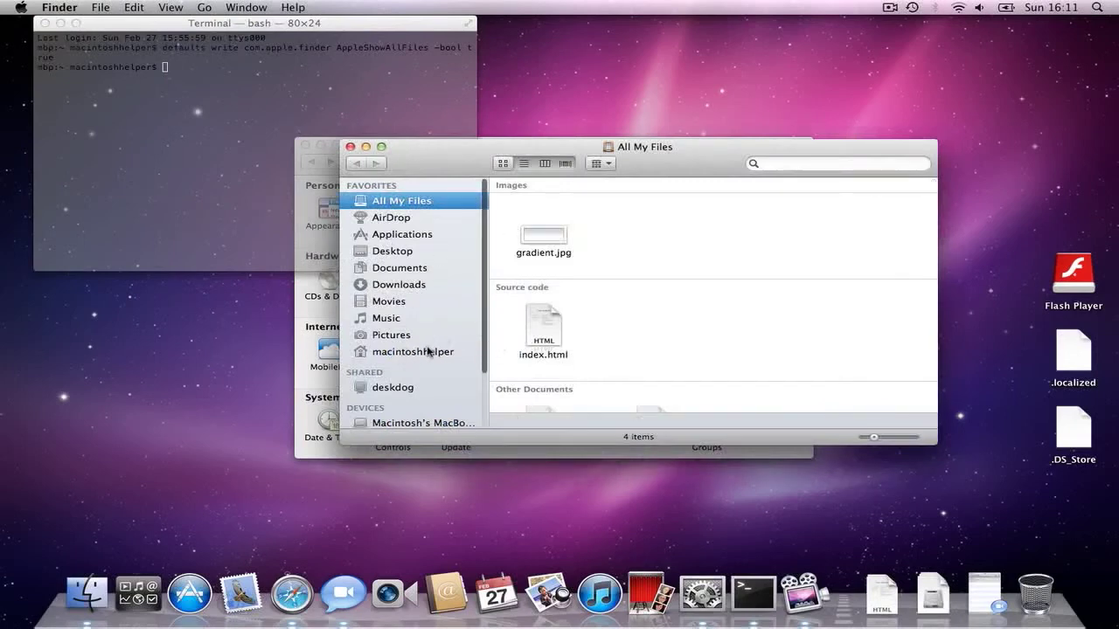
pyautogui.scroll(-5, 581, 335)
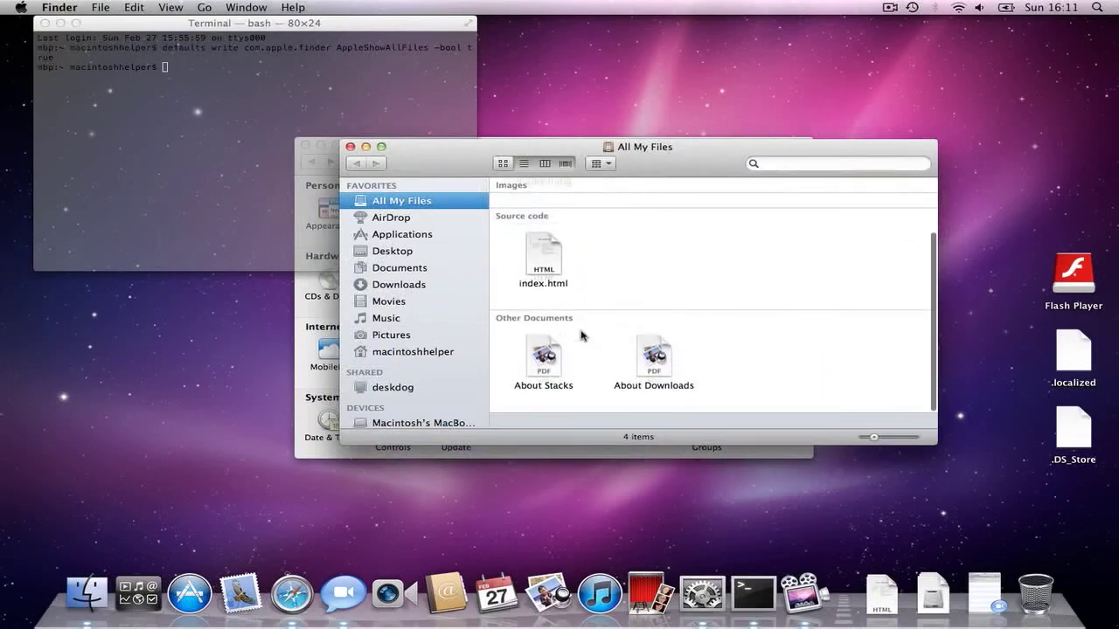
pyautogui.scroll(5, 582, 335)
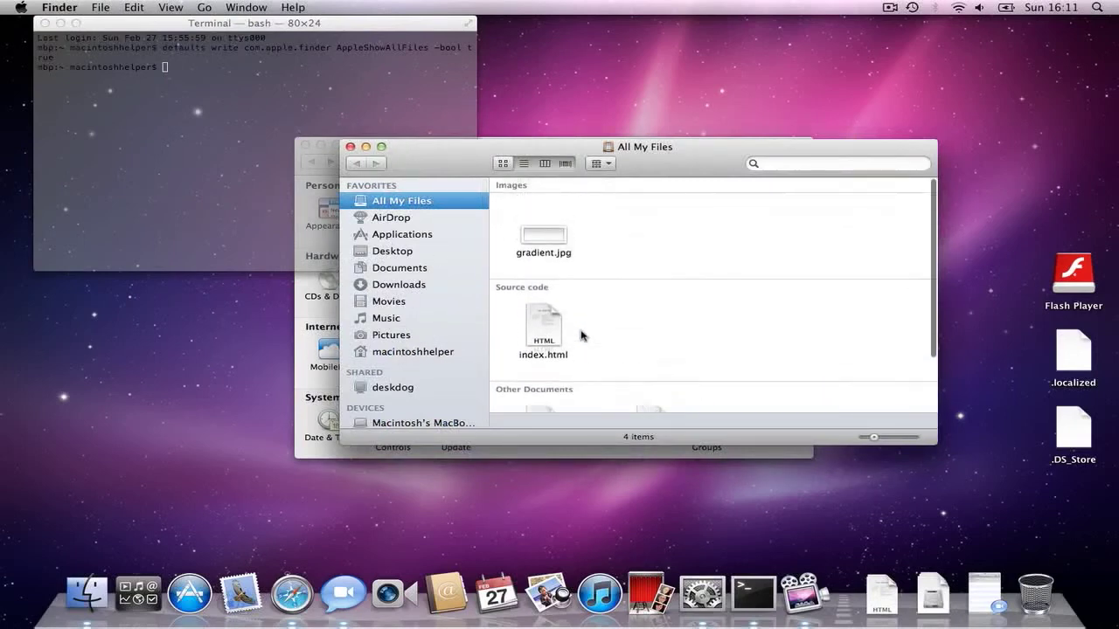
# Step: In the Trackpad preferences, enable moving content in the direction of finger movement when scrolling or navigating with gestures
pyautogui.click(536, 455)
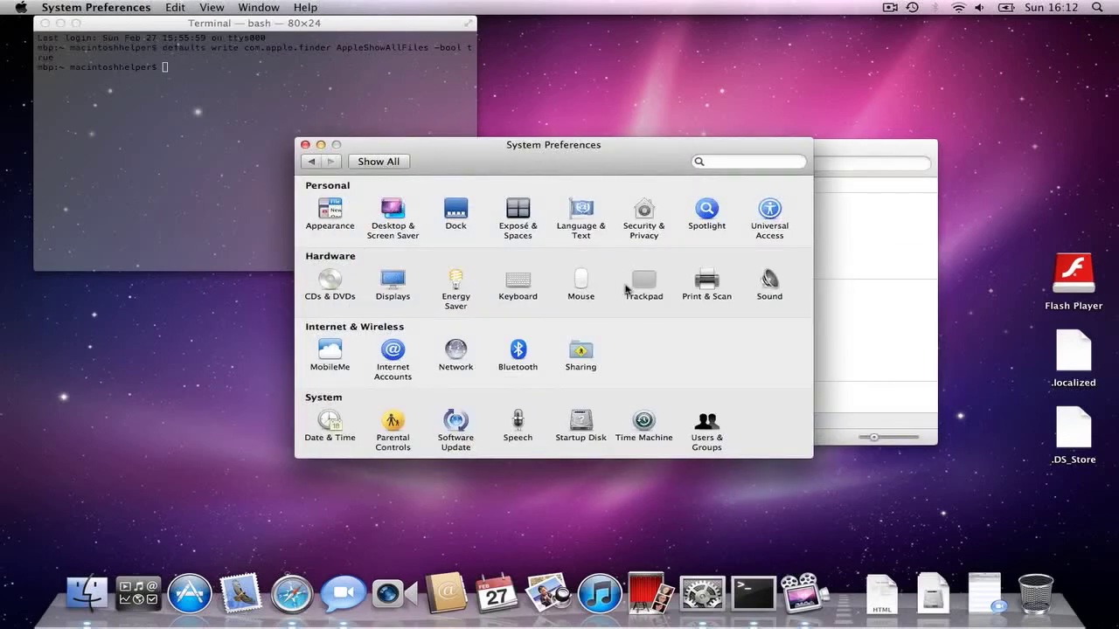
pyautogui.click(634, 291)
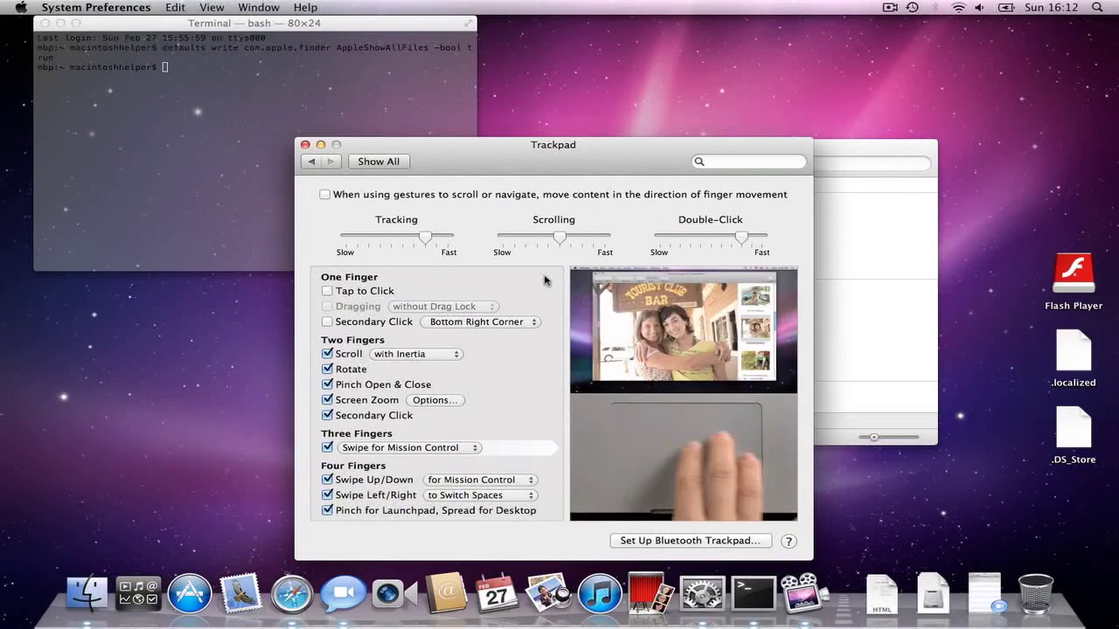
pyautogui.click(362, 193)
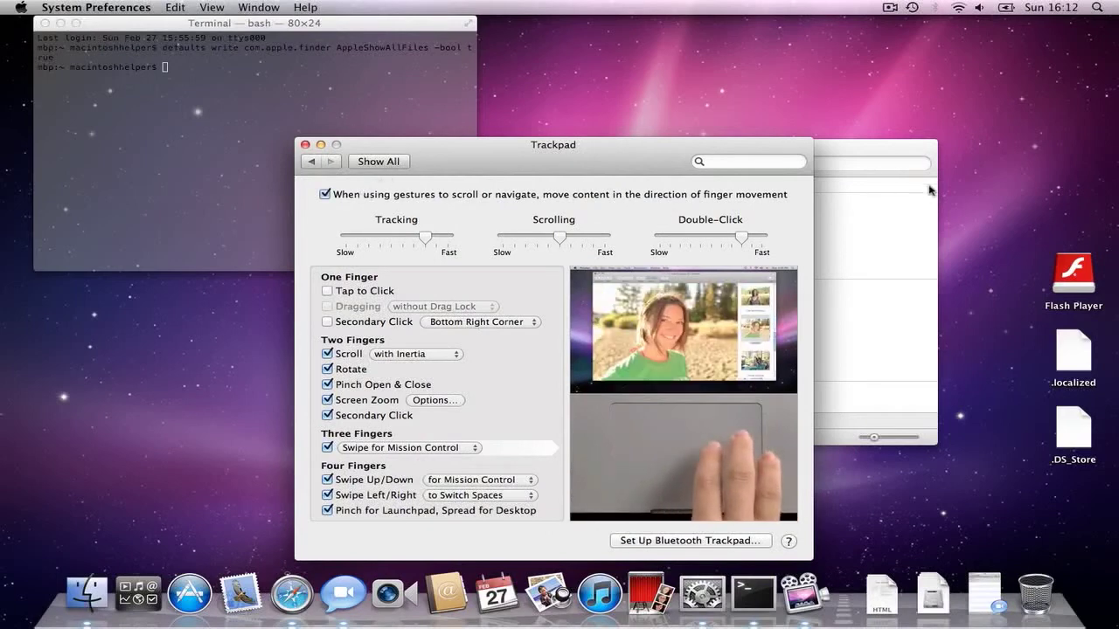
# Step: Move the All My Files window up against the menu bar and test the scrolling direction through its file list
pyautogui.click(881, 161)
pyautogui.moveTo(880, 145); pyautogui.dragTo(826, 21)
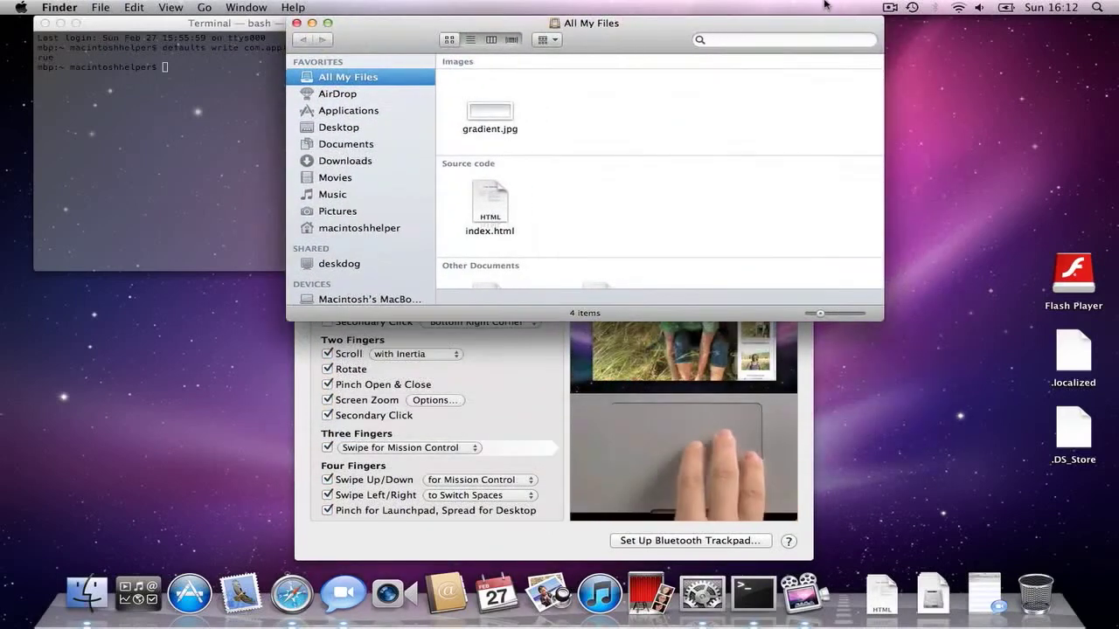
pyautogui.scroll(-2, 639, 175)
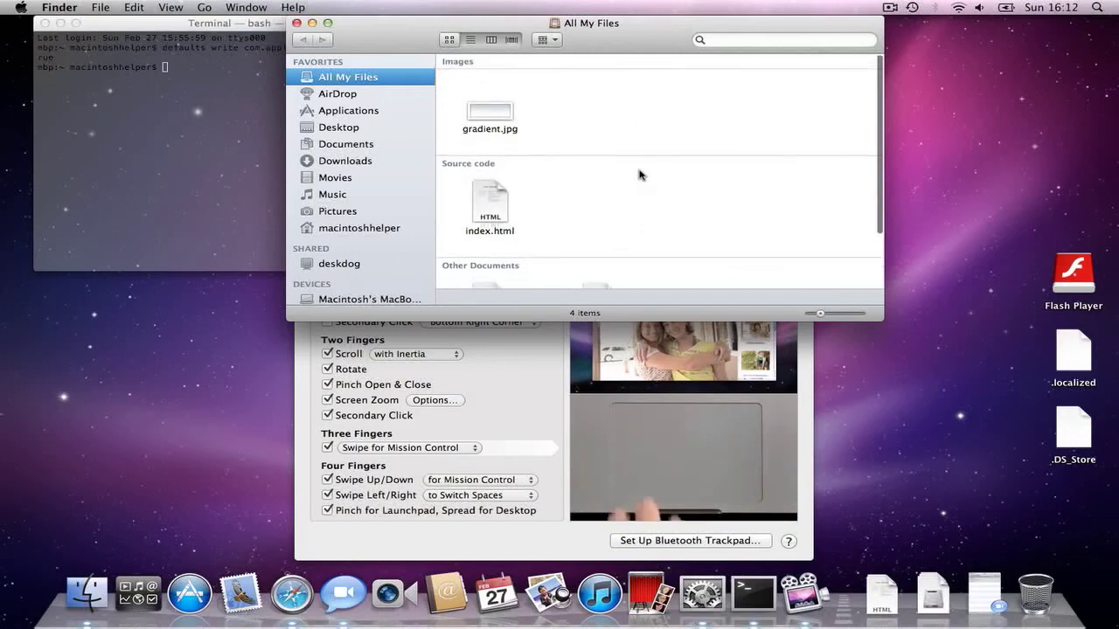
pyautogui.scroll(-3, 639, 175)
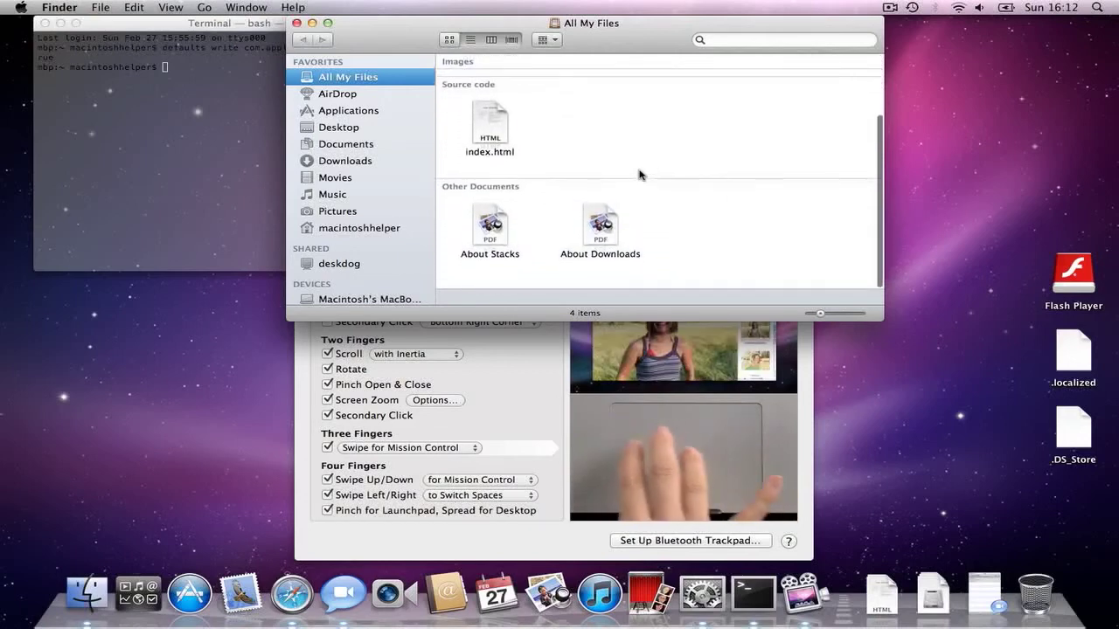
pyautogui.scroll(4, 639, 175)
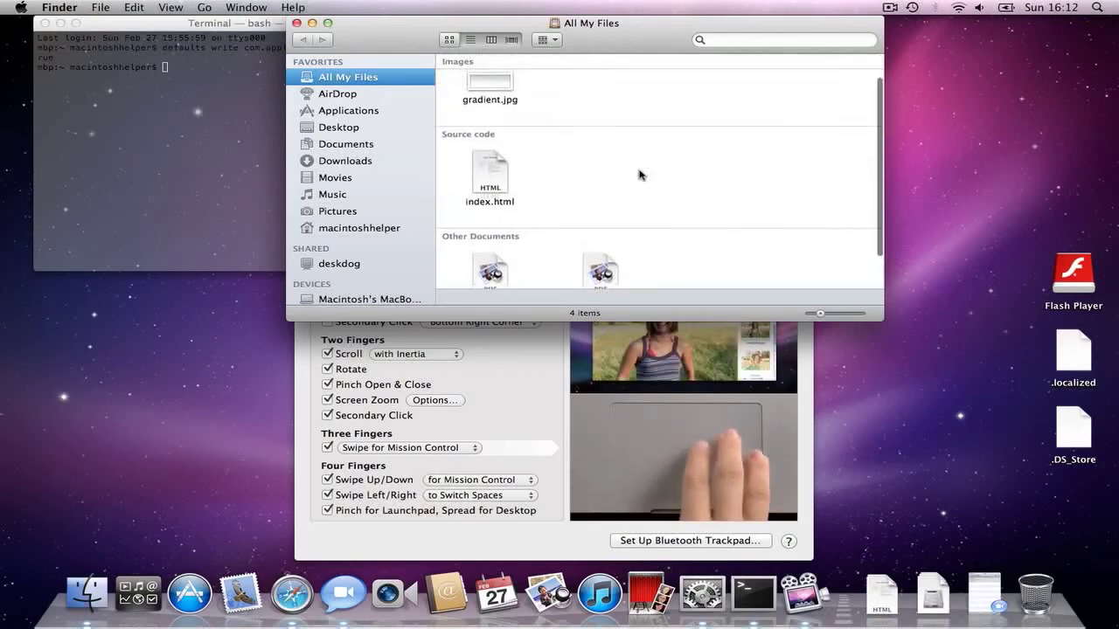
pyautogui.scroll(-4, 639, 175)
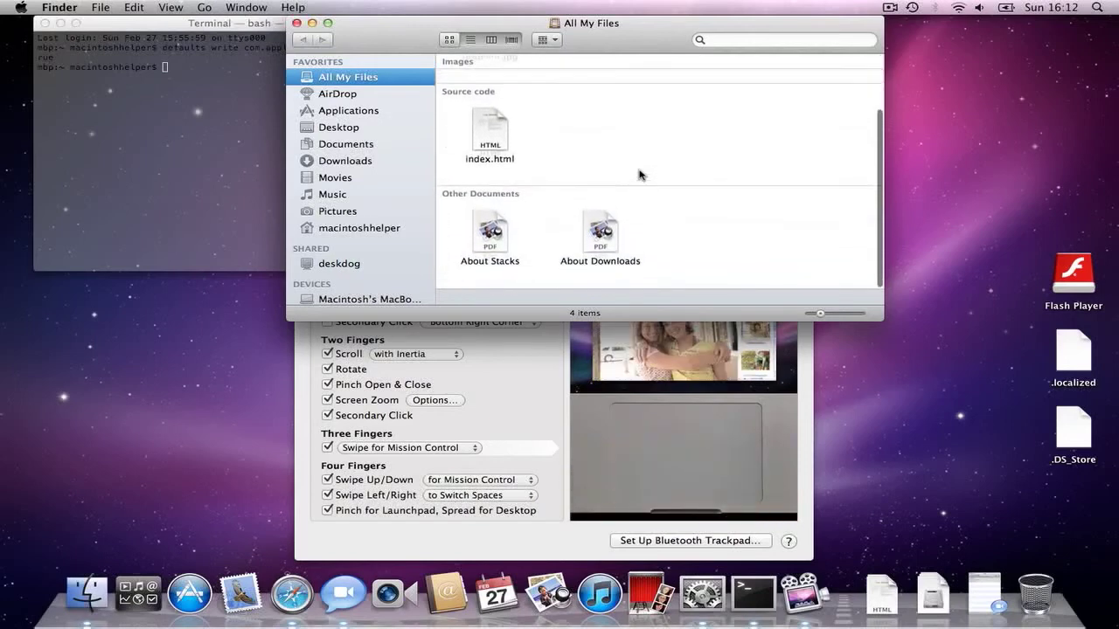
pyautogui.scroll(1, 639, 175)
pyautogui.scroll(-1, 639, 175)
pyautogui.scroll(3, 639, 175)
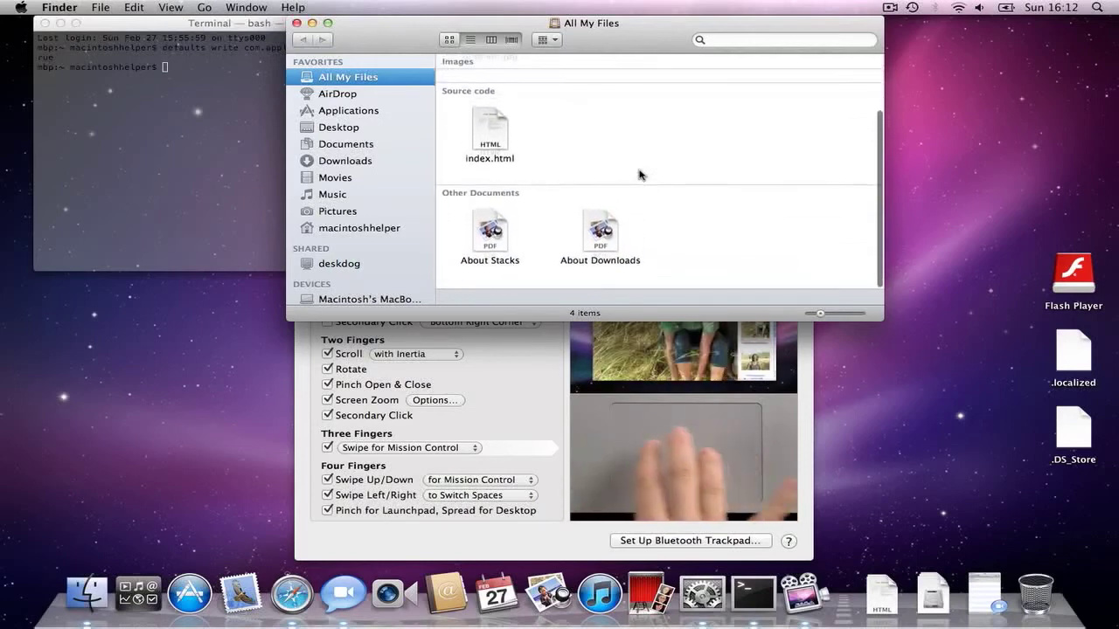
pyautogui.scroll(-5, 639, 175)
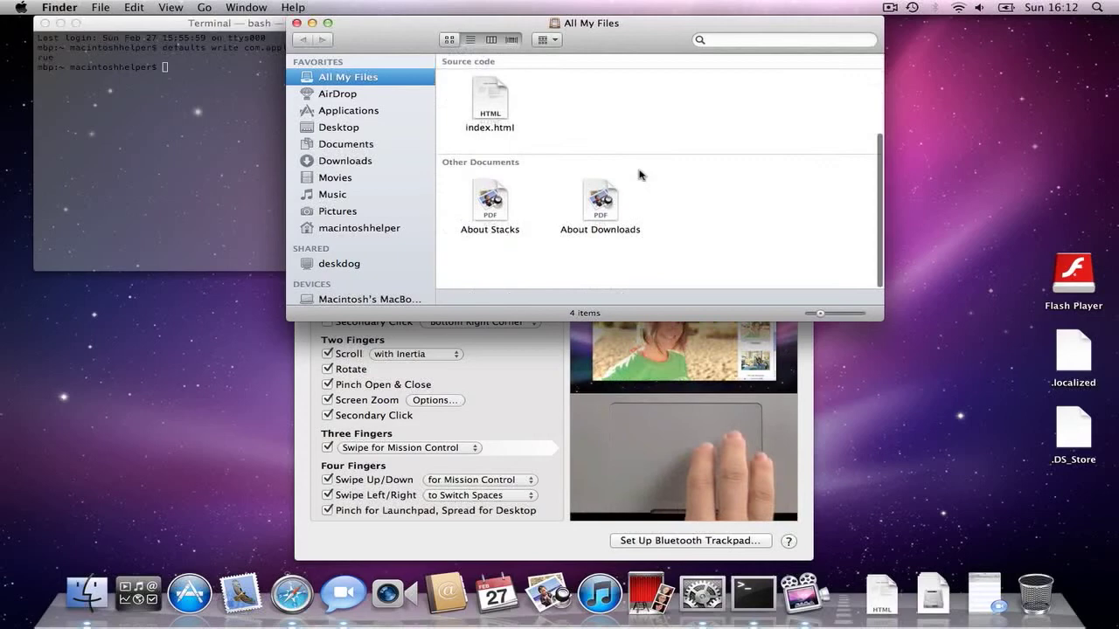
pyautogui.scroll(1, 721, 145)
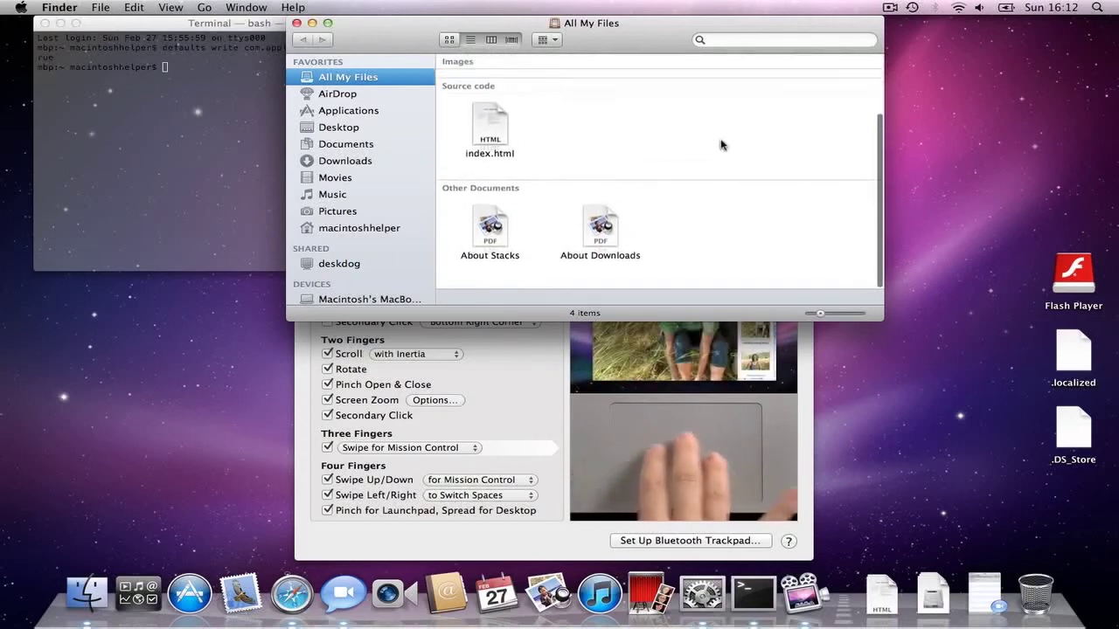
pyautogui.scroll(3, 722, 144)
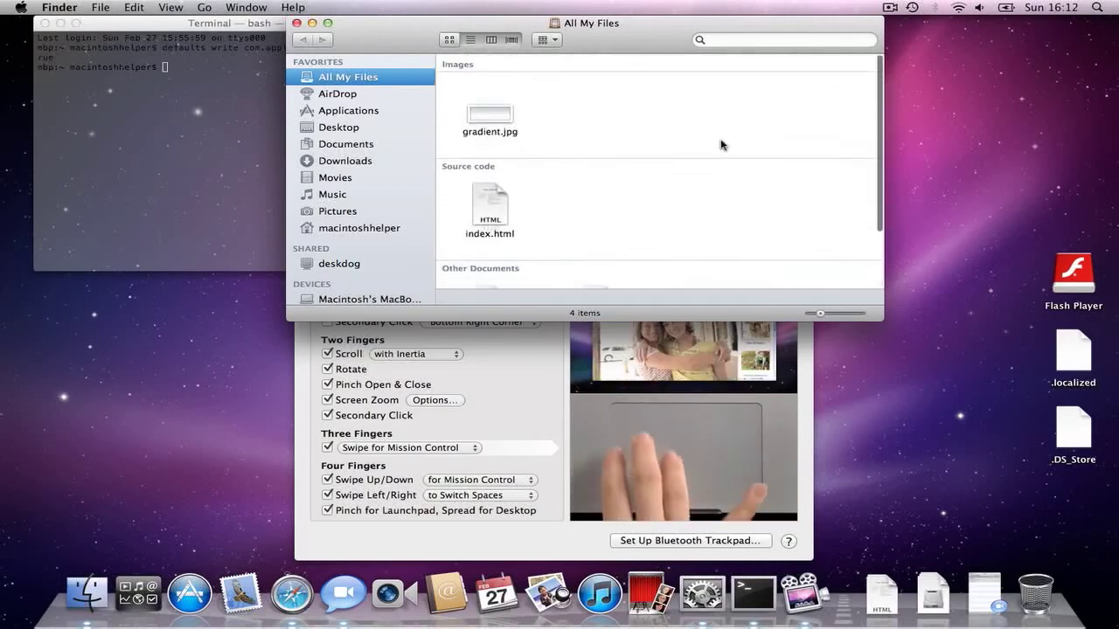
# Step: Disable moving content in the direction of finger movement in the Trackpad preferences and bring up Mission Control
pyautogui.click(450, 528)
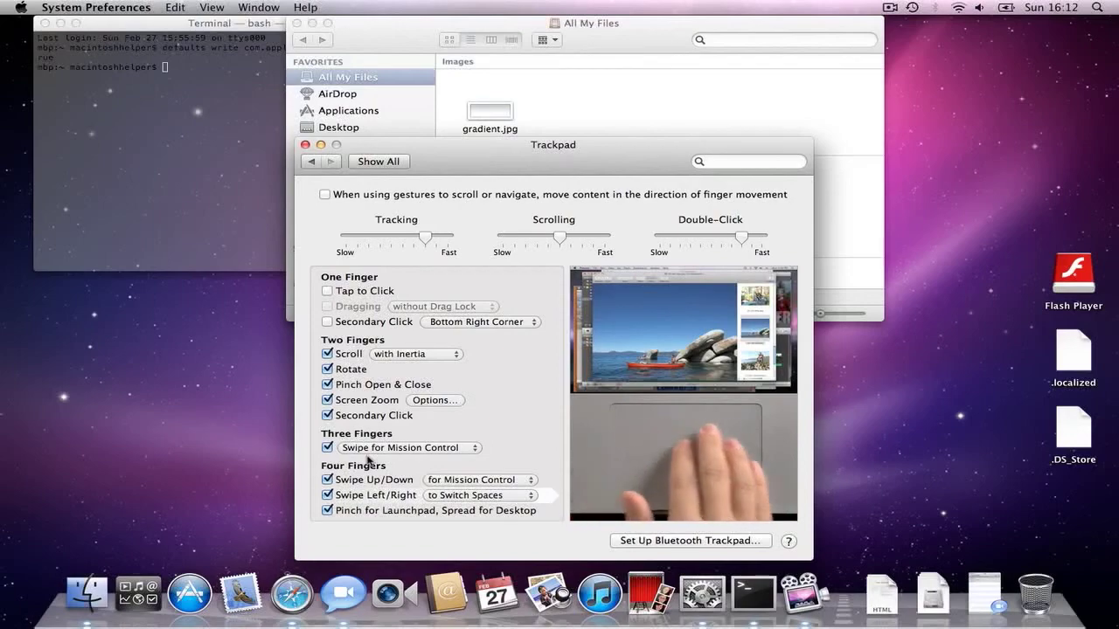
pyautogui.hotkey('ctrl', 'Up')
pyautogui.hotkey('ctrl', 'Up')
pyautogui.hotkey('ctrl', 'Up')
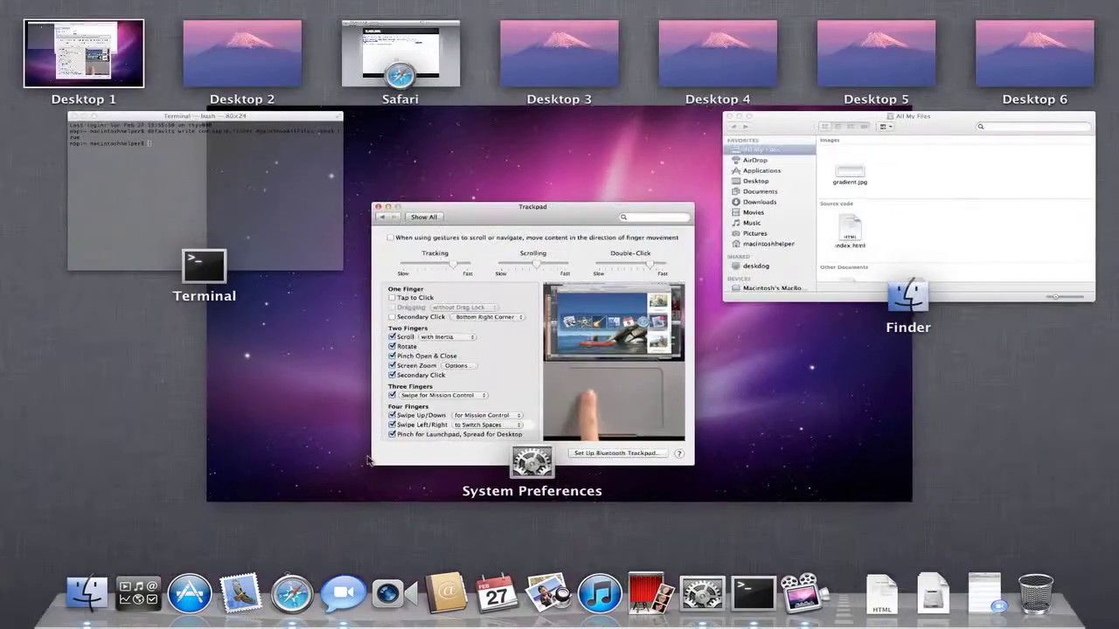
# Step: Try to rearrange the Finder window within the Mission Control overview of Desktop 1
pyautogui.click(782, 252)
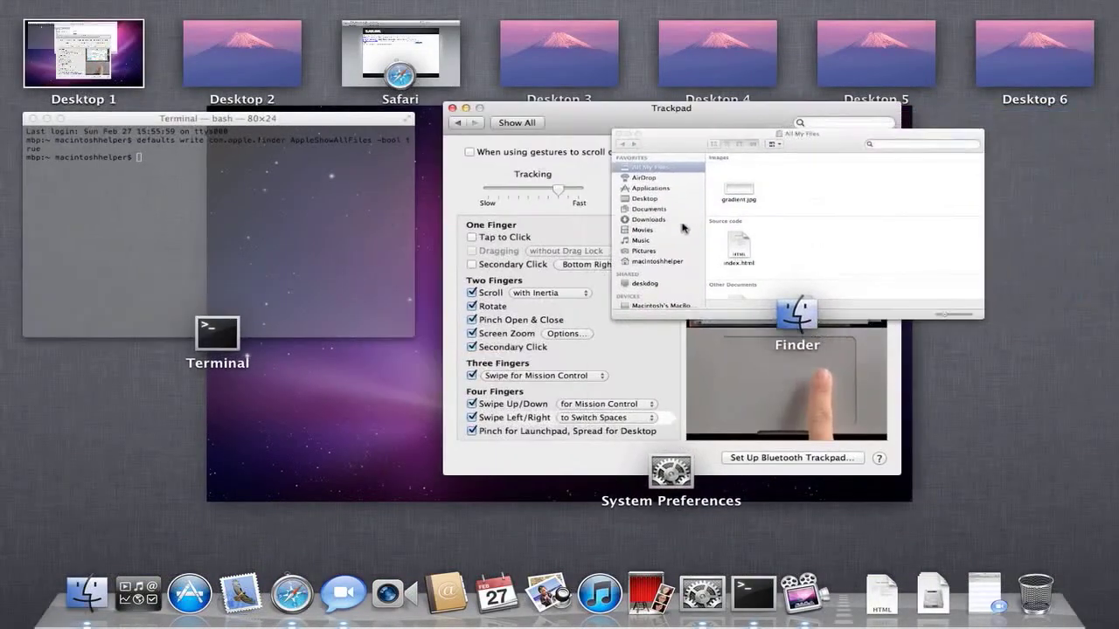
pyautogui.moveTo(683, 228); pyautogui.dragTo(437, 440)
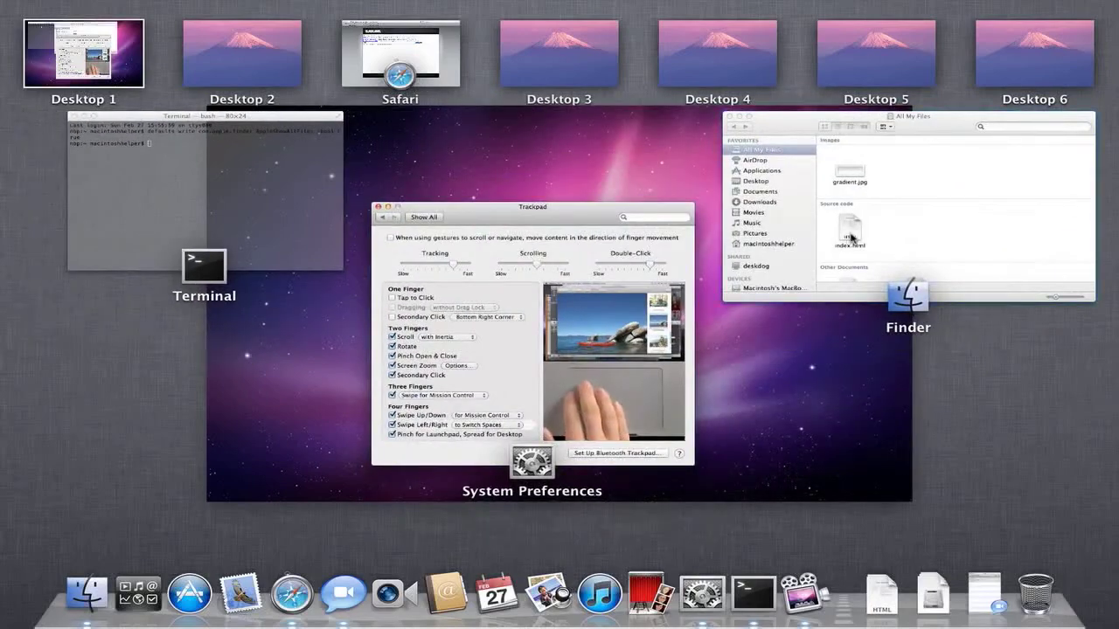
pyautogui.moveTo(852, 238); pyautogui.dragTo(786, 345)
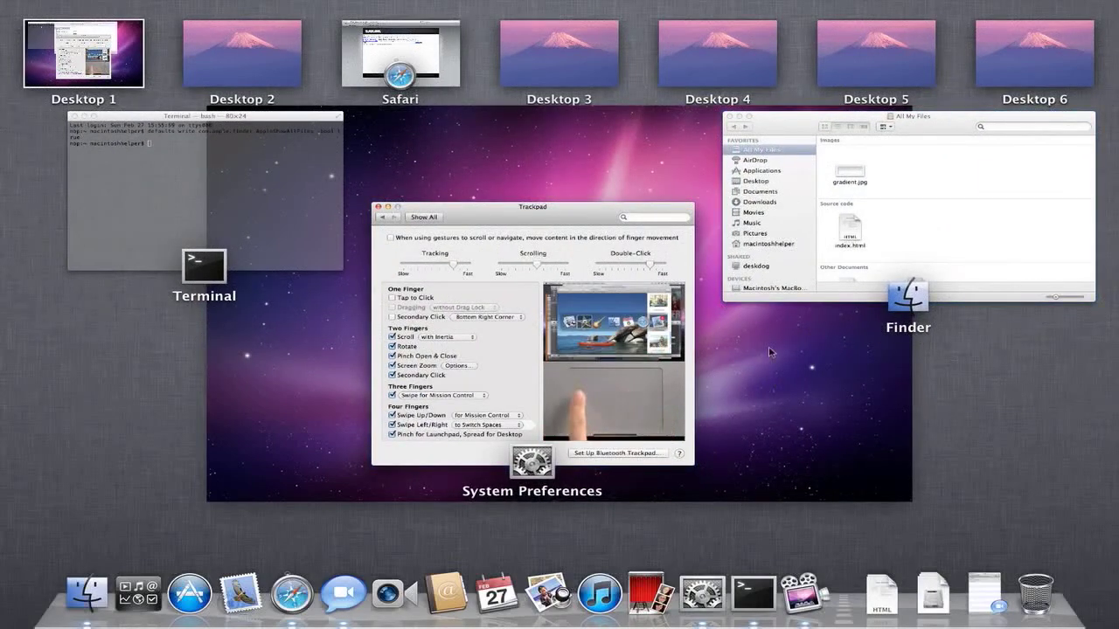
# Step: Bring the Terminal window forward from Mission Control and switch it to full screen
pyautogui.click(374, 218)
pyautogui.click(246, 167)
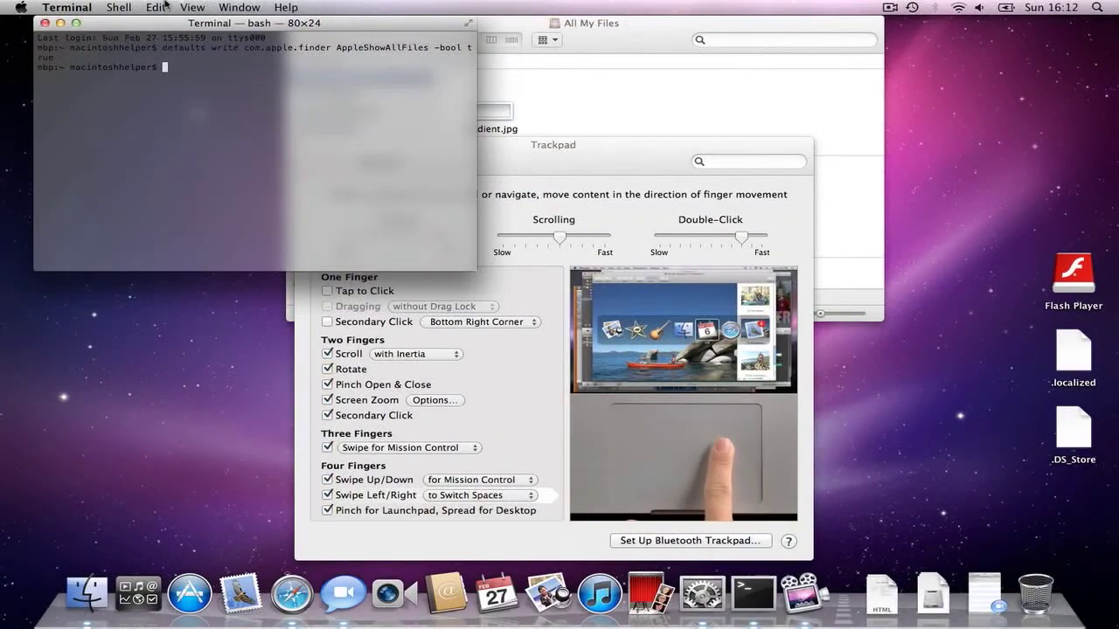
pyautogui.click(239, 7)
pyautogui.click(203, 70)
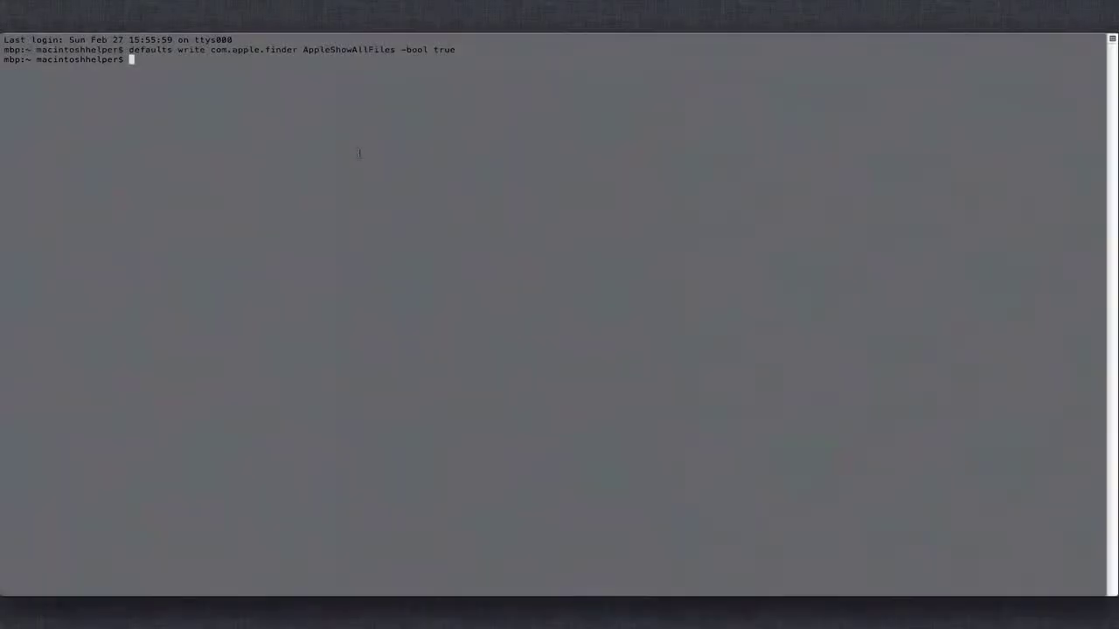
# Step: Check the window options available in full-screen Terminal and highlight the "defaults write com.apple.finder AppleShowAllFiles" command line
pyautogui.moveTo(319, 4)
pyautogui.click(247, 7)
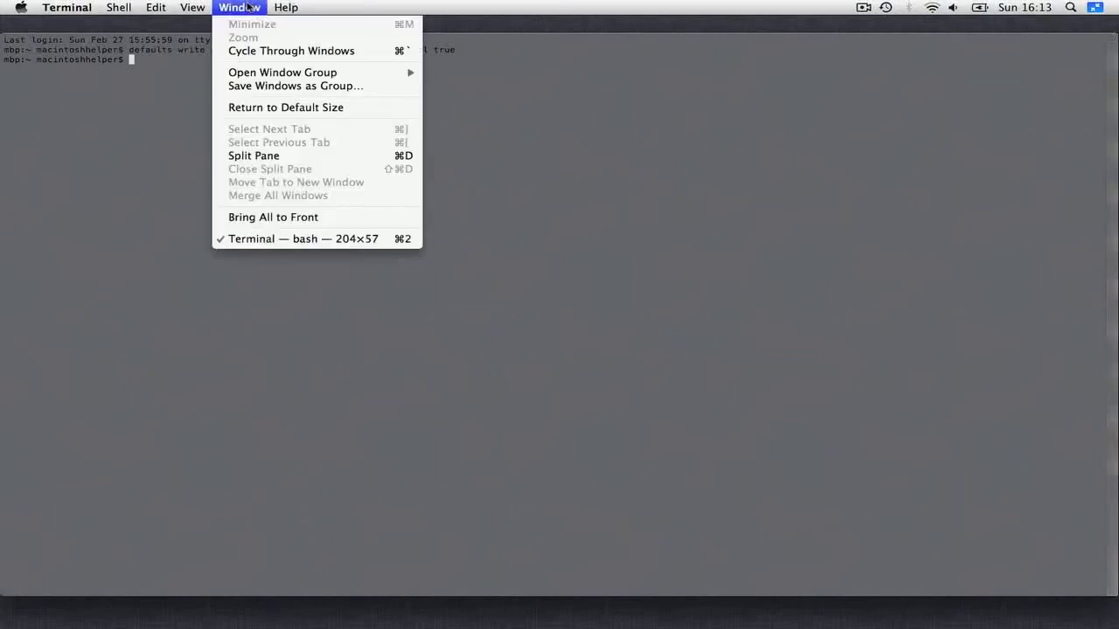
pyautogui.click(247, 7)
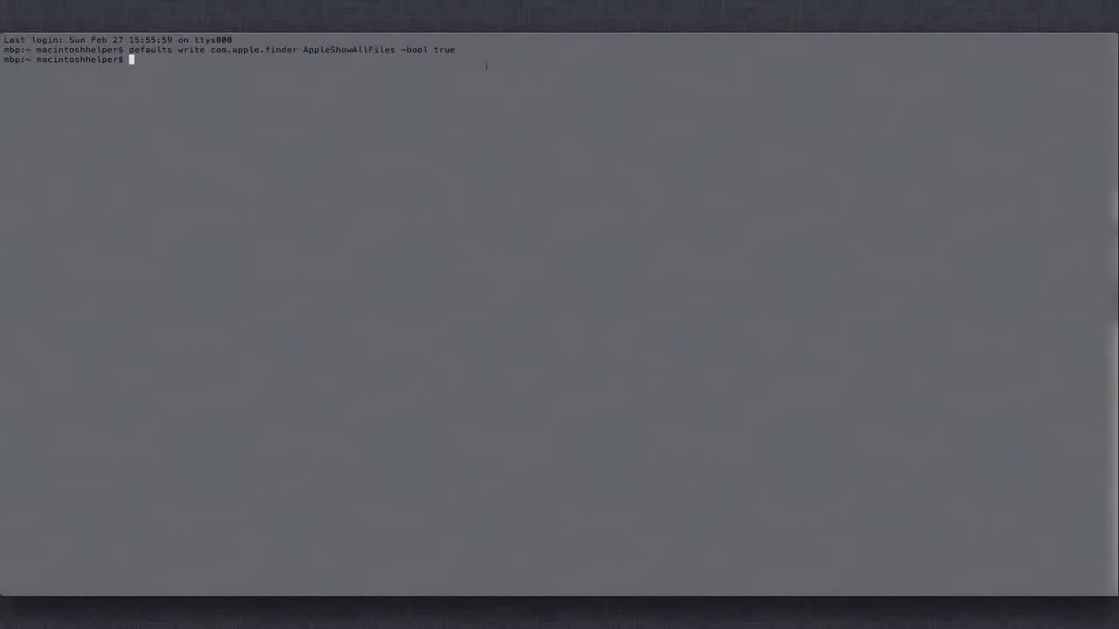
pyautogui.moveTo(479, 56); pyautogui.dragTo(3, 45)
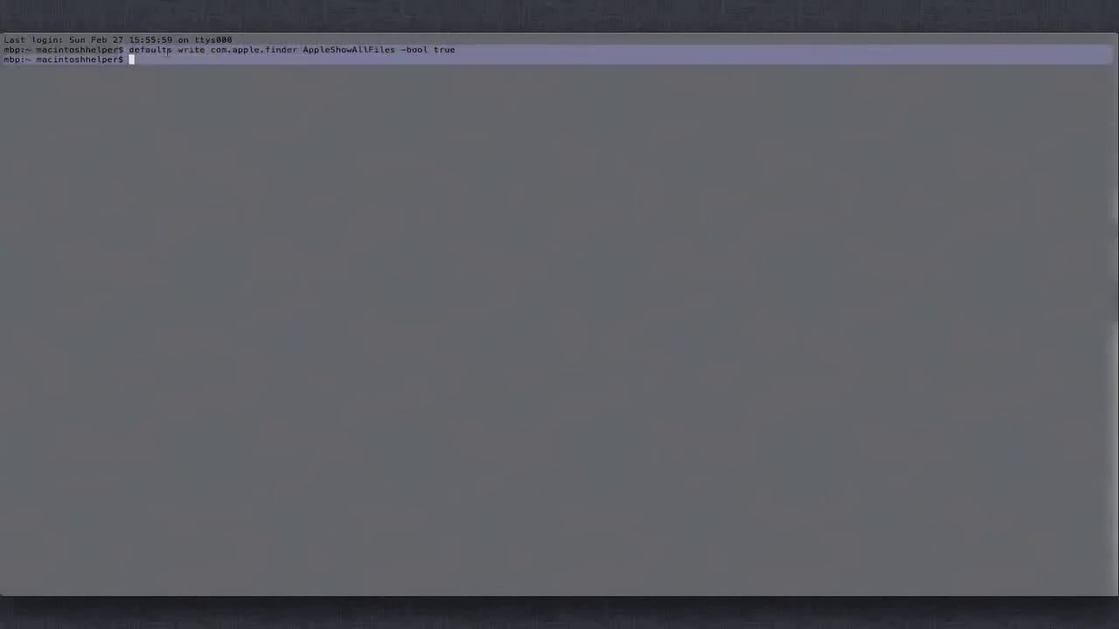
pyautogui.click(168, 53)
pyautogui.click(240, 7)
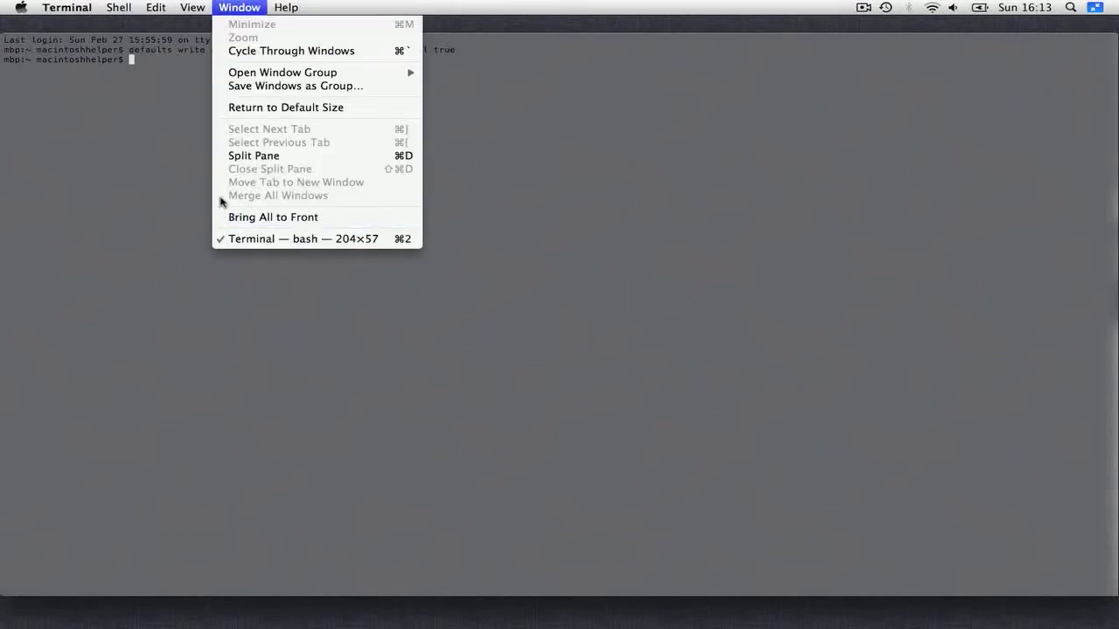
pyautogui.click(822, 157)
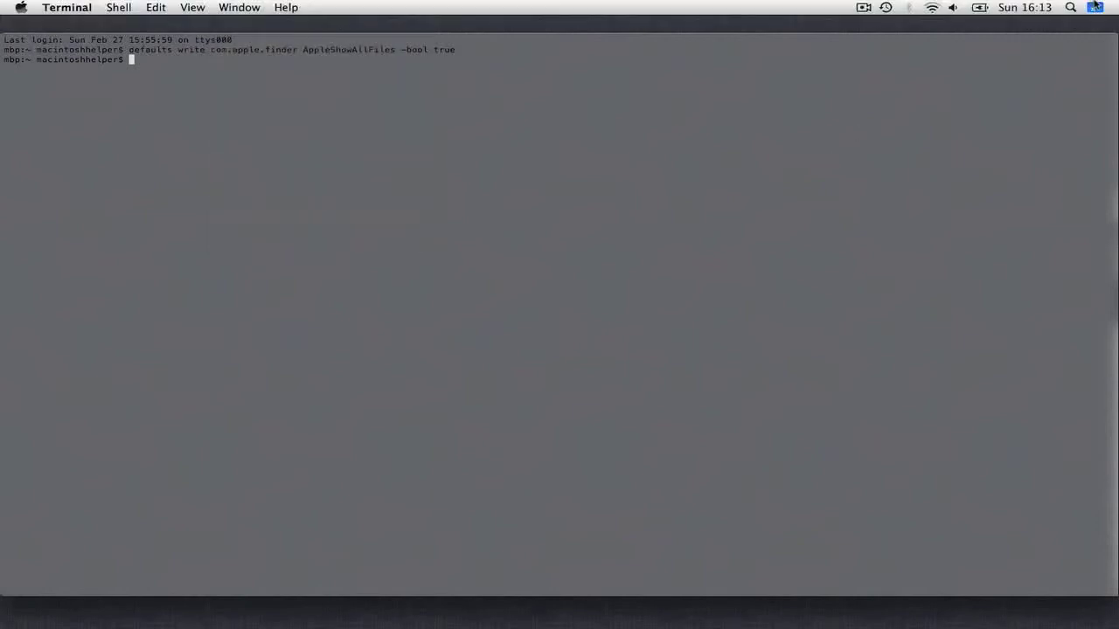
# Step: Review the Terminal space in Mission Control, take Terminal out of full screen and make Finder active on the desktop
pyautogui.click(1095, 6)
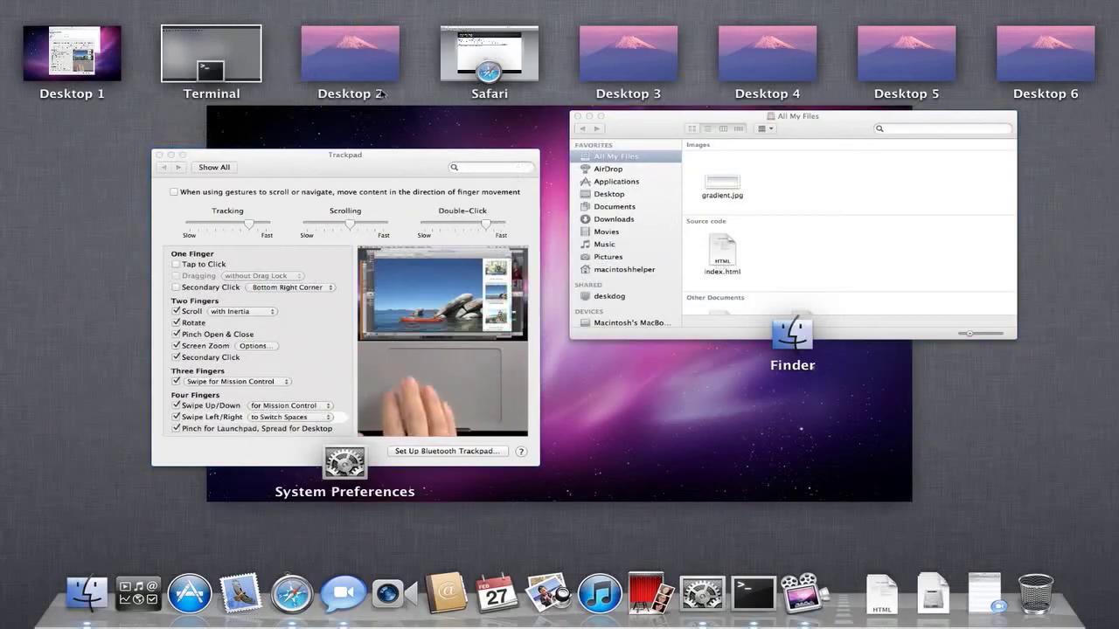
pyautogui.click(206, 59)
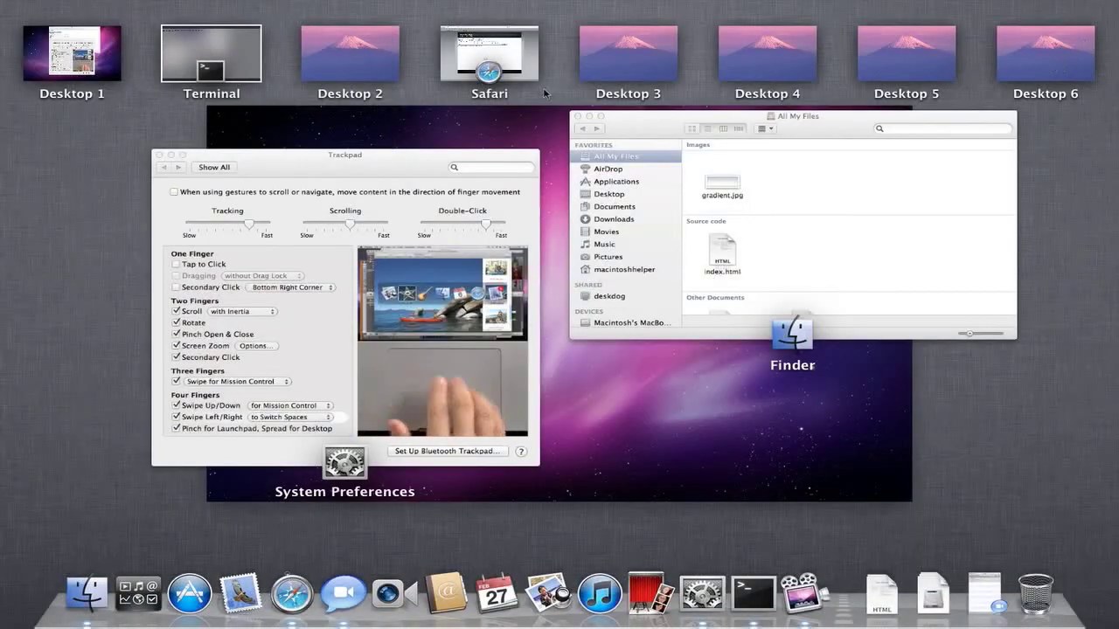
pyautogui.click(210, 60)
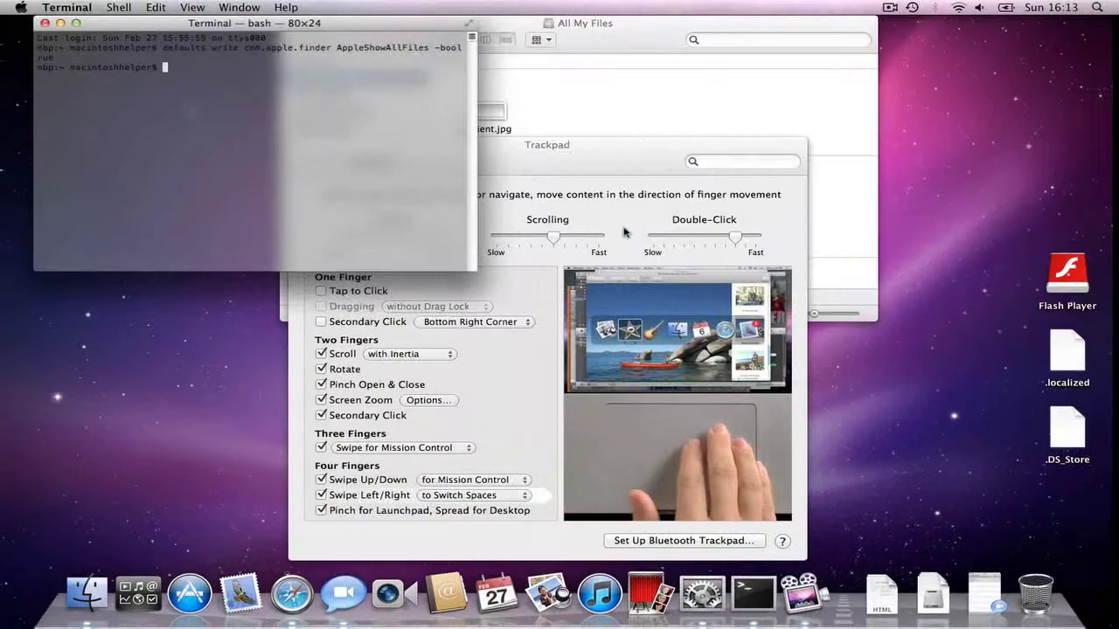
pyautogui.click(230, 376)
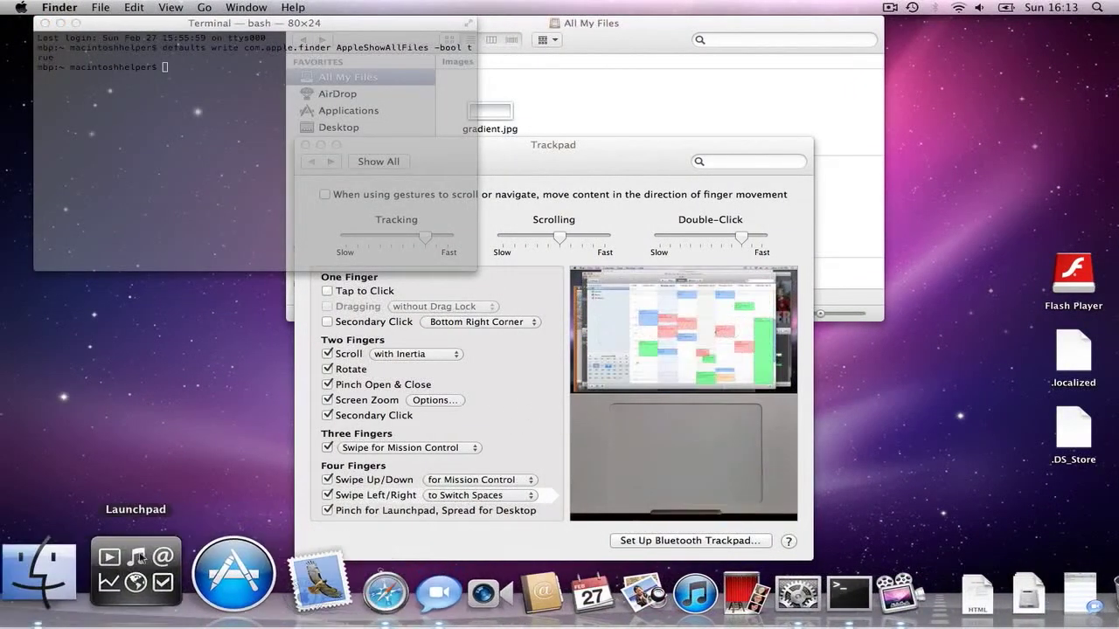
# Step: Open Launchpad, swipe back and forth across its page of apps to examine the paging, and return to the desktop
pyautogui.click(138, 594)
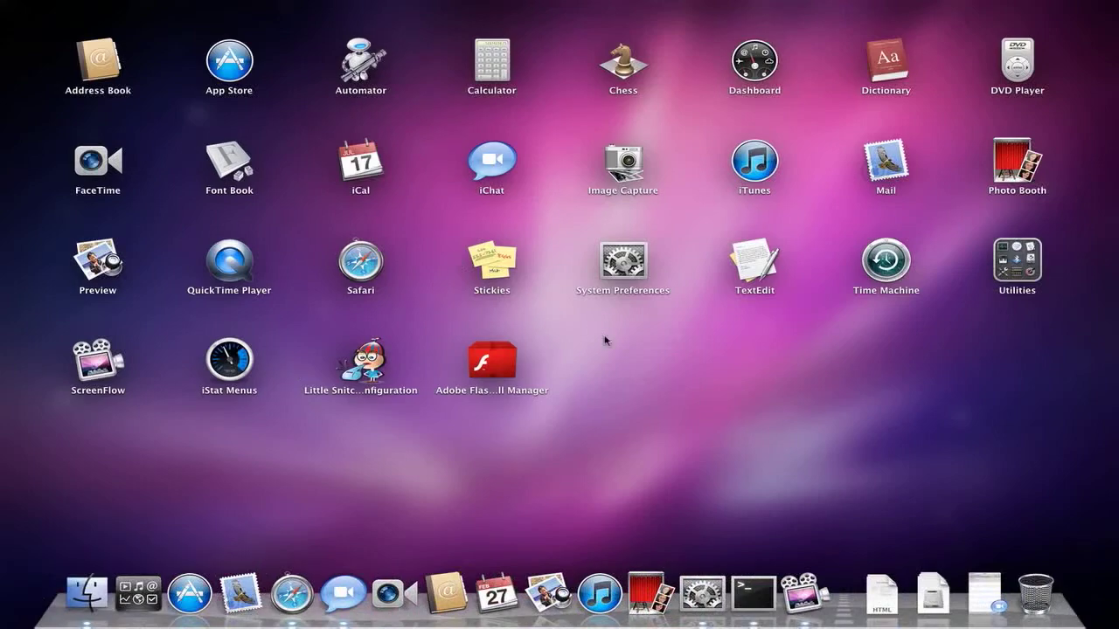
pyautogui.hscroll(-3, 605, 339)
pyautogui.hscroll(-3, 605, 339)
pyautogui.hscroll(3, 605, 339)
pyautogui.hscroll(-3, 605, 339)
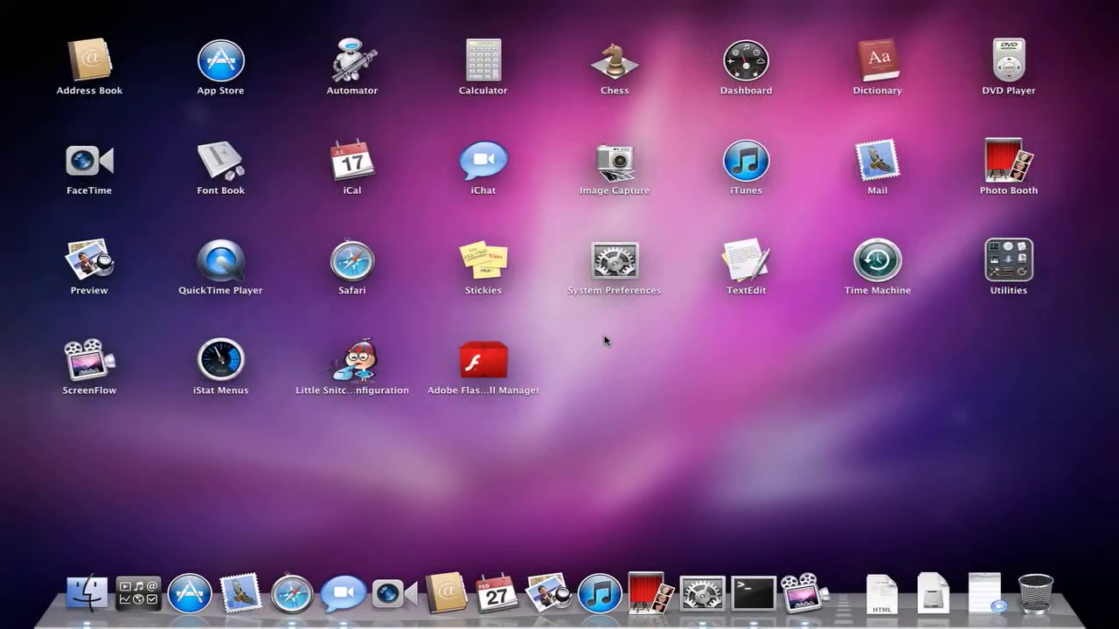
pyautogui.hscroll(3, 605, 339)
pyautogui.hscroll(-3, 605, 339)
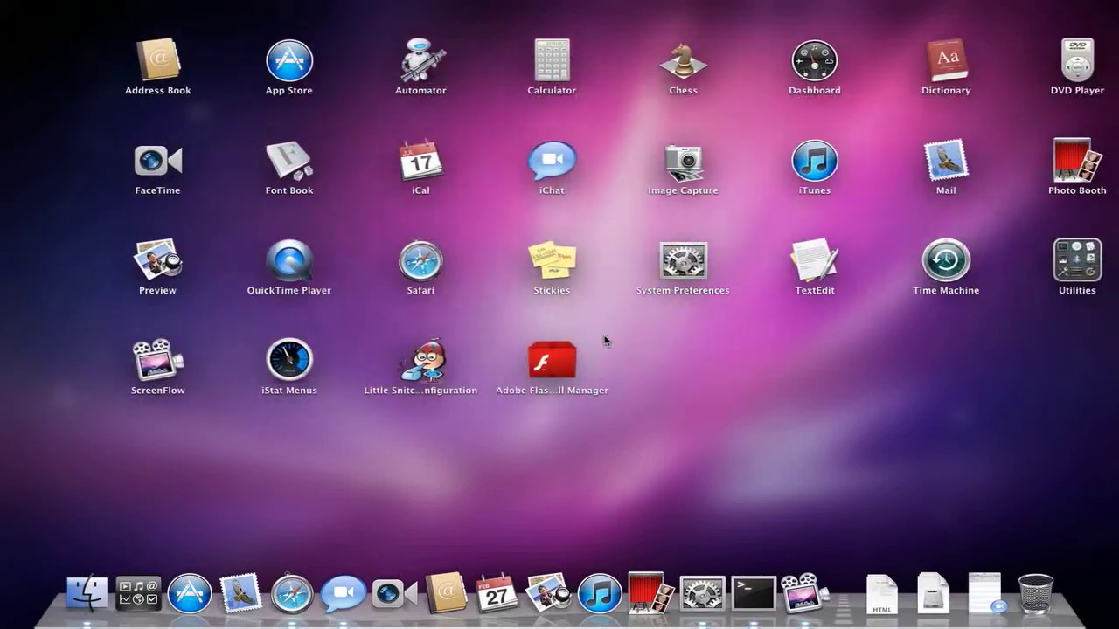
pyautogui.hscroll(-3, 604, 340)
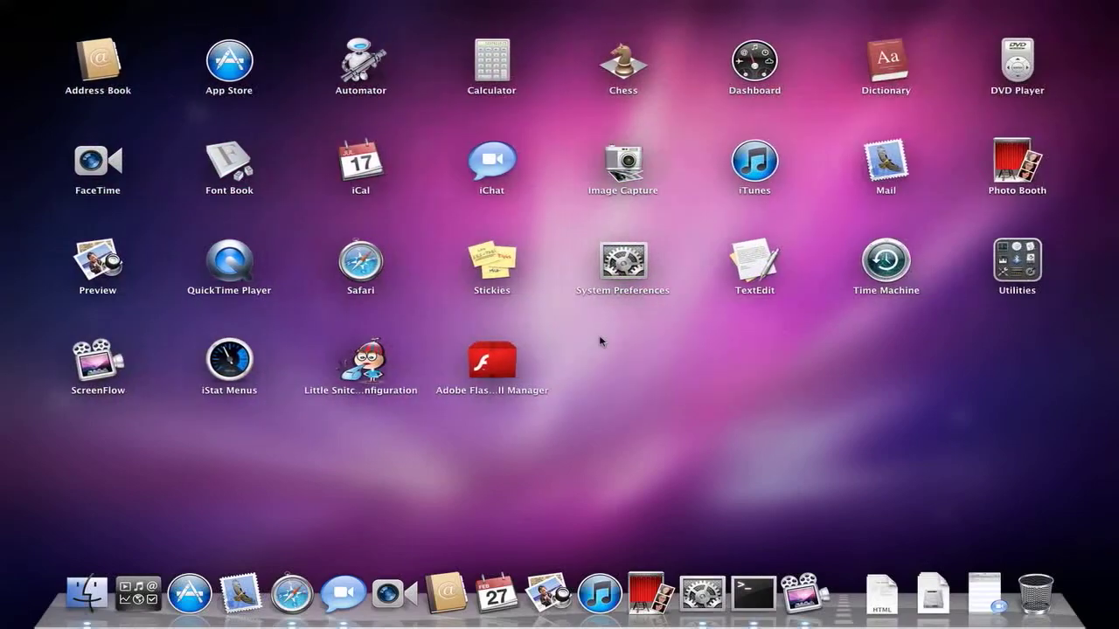
pyautogui.hscroll(3, 1066, 329)
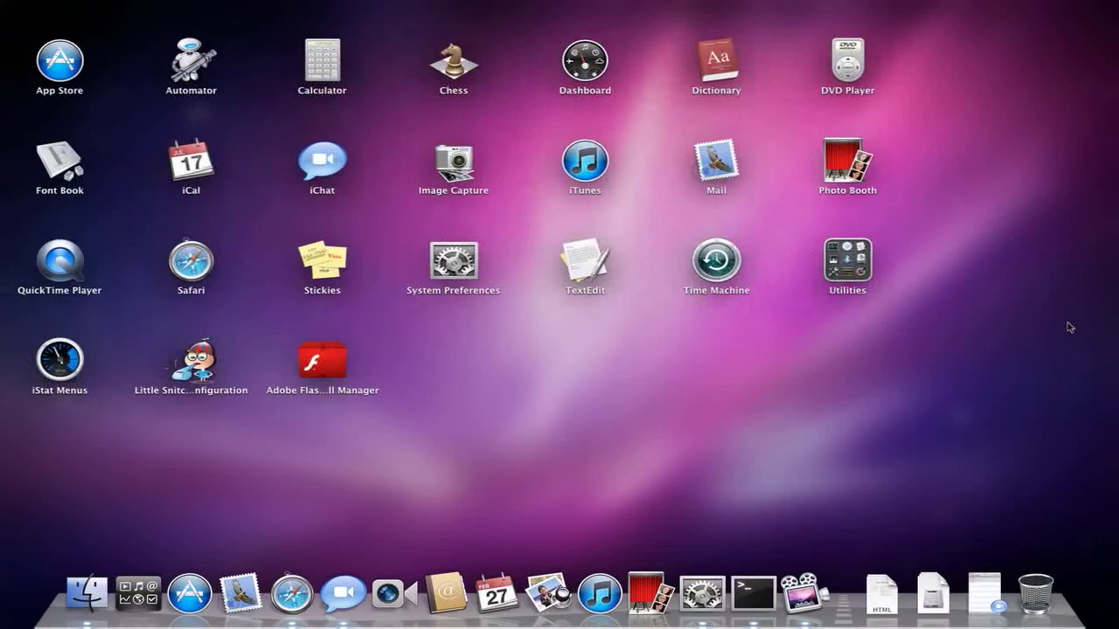
pyautogui.hscroll(-3, 1060, 327)
pyautogui.hscroll(-3, 1059, 326)
pyautogui.hscroll(-1, 874, 279)
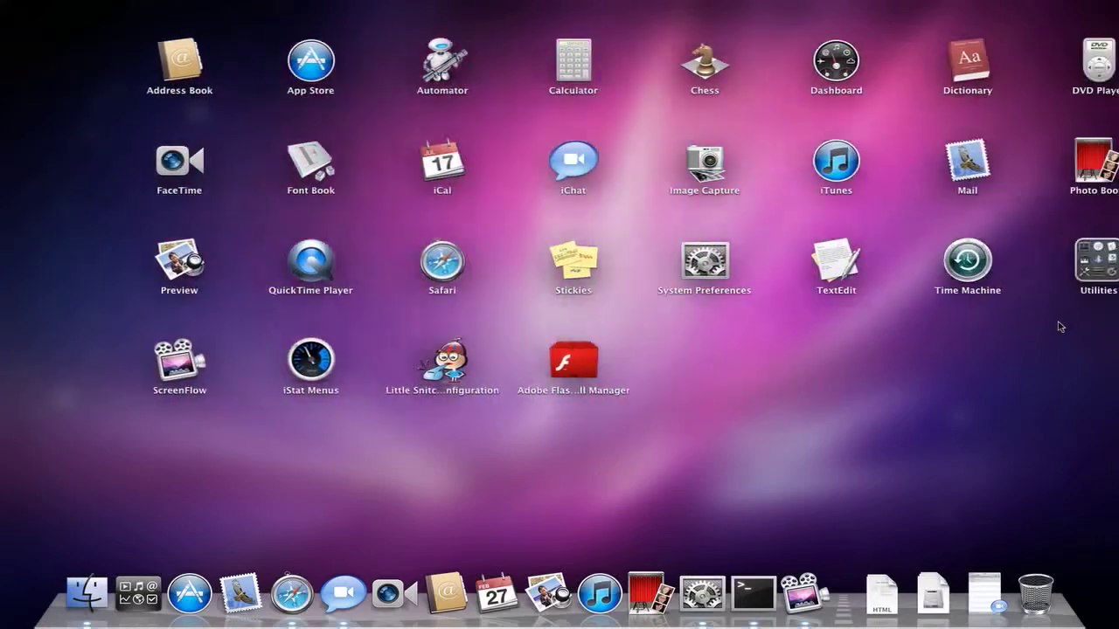
pyautogui.hscroll(-3, 536, 179)
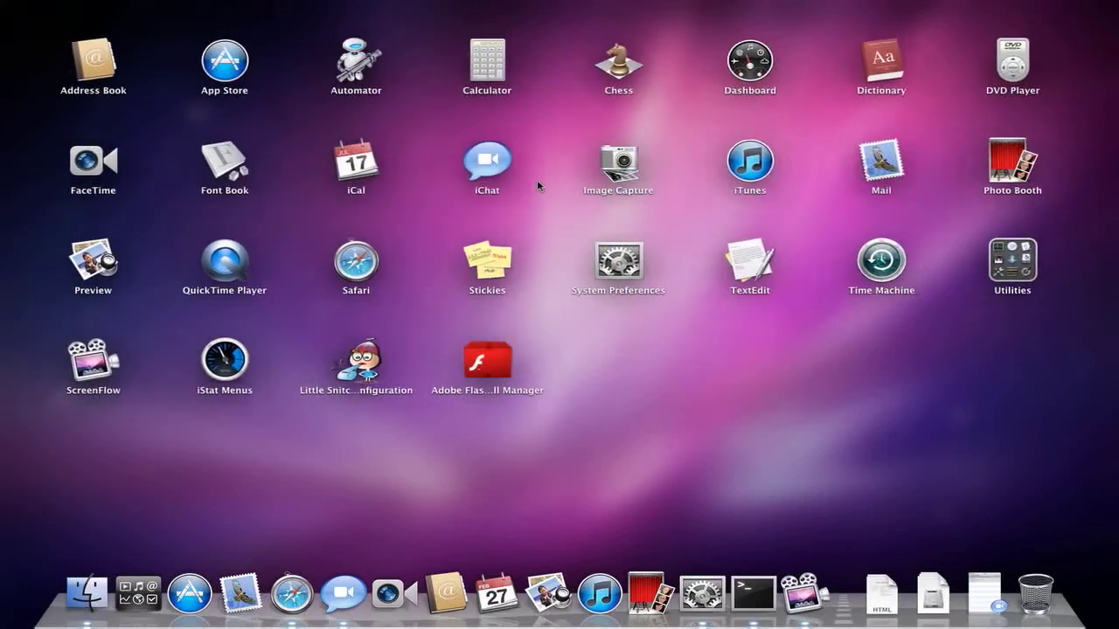
pyautogui.hscroll(3, 539, 187)
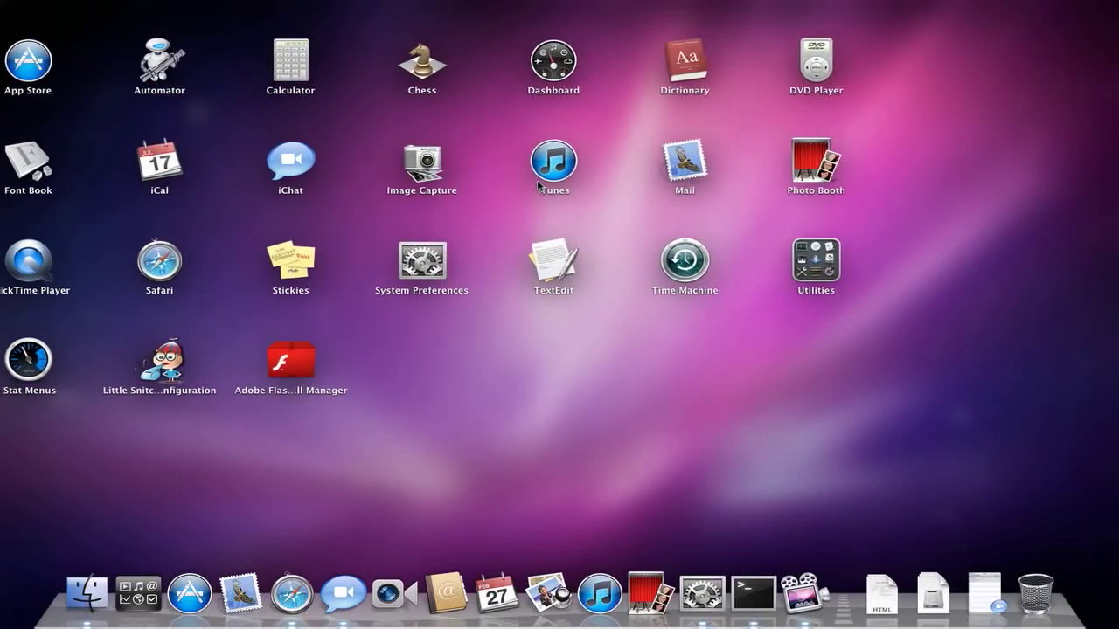
pyautogui.hscroll(-2, 537, 187)
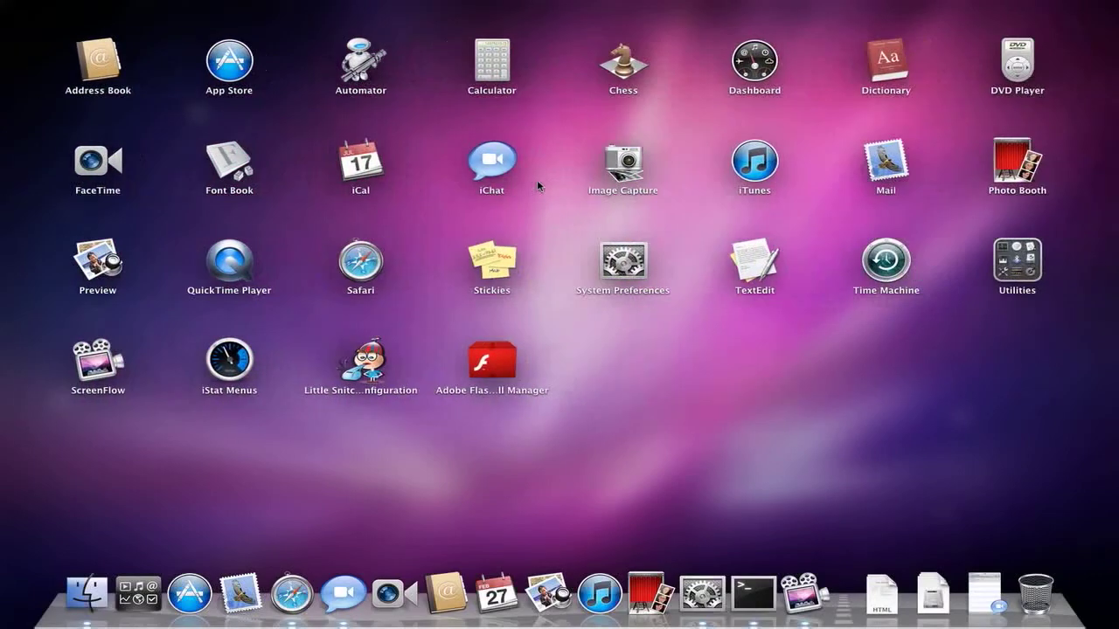
pyautogui.moveTo(631, 282)
pyautogui.mouseDown()
pyautogui.moveTo(501, 280)
pyautogui.moveTo(625, 280)
pyautogui.mouseUp()
pyautogui.click(551, 311)
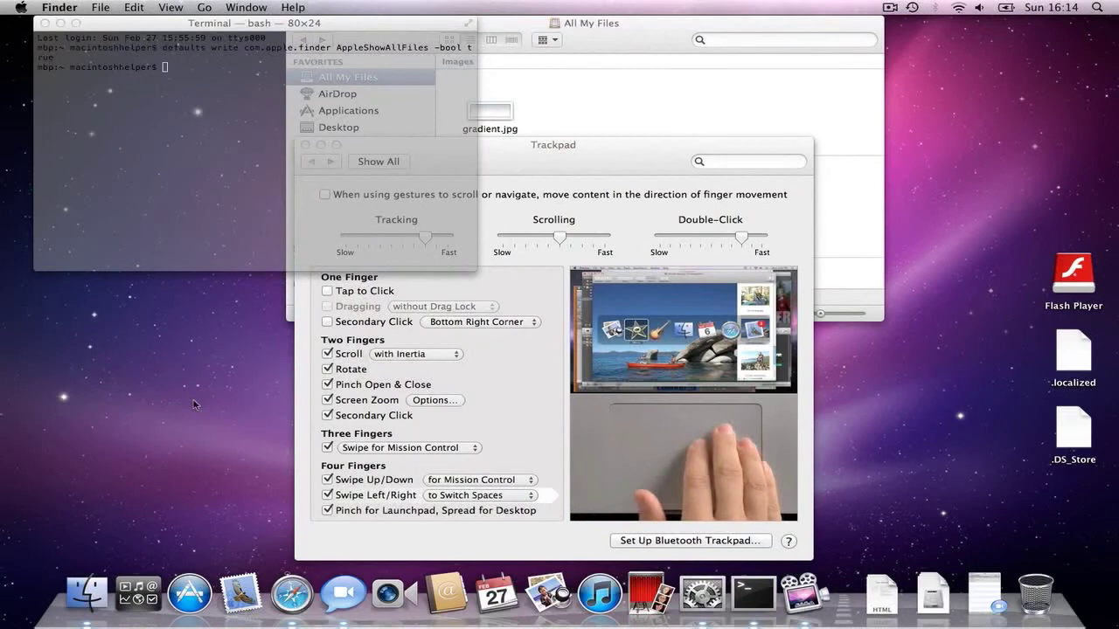
# Step: Reopen Launchpad, view the contents of its Utilities folder and close that folder
pyautogui.click(128, 591)
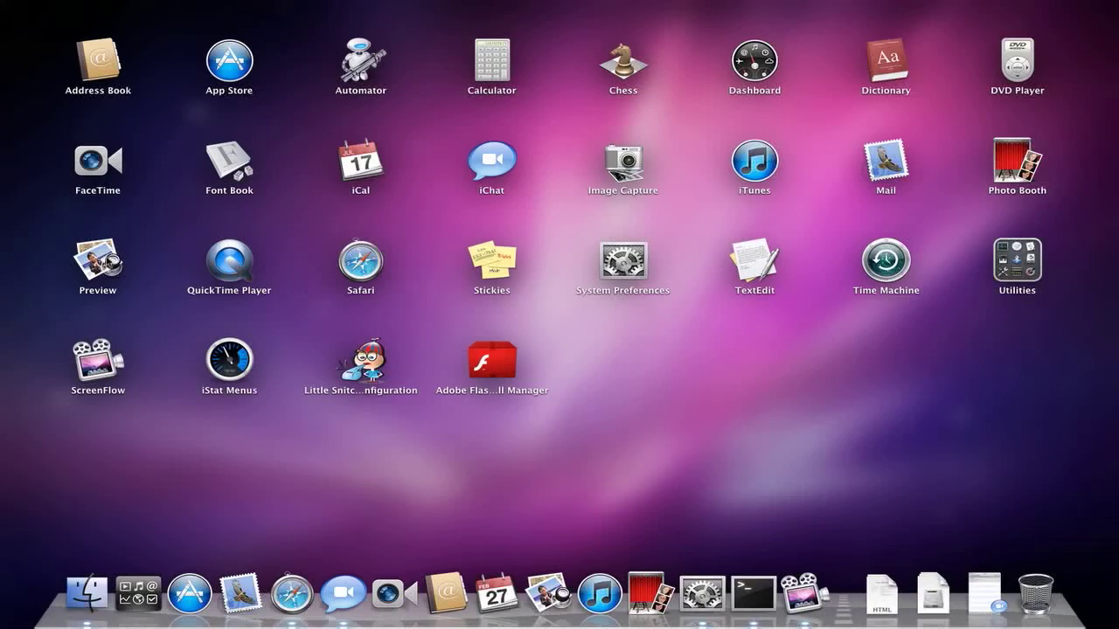
pyautogui.moveTo(106, 262); pyautogui.dragTo(197, 264)
pyautogui.click(1017, 259)
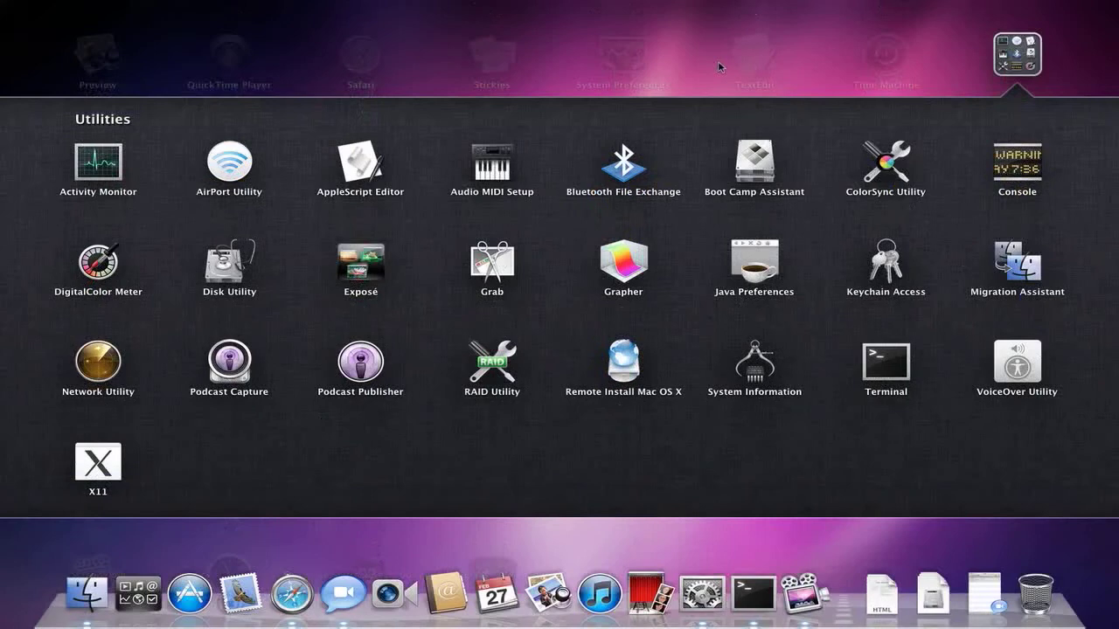
pyautogui.click(533, 70)
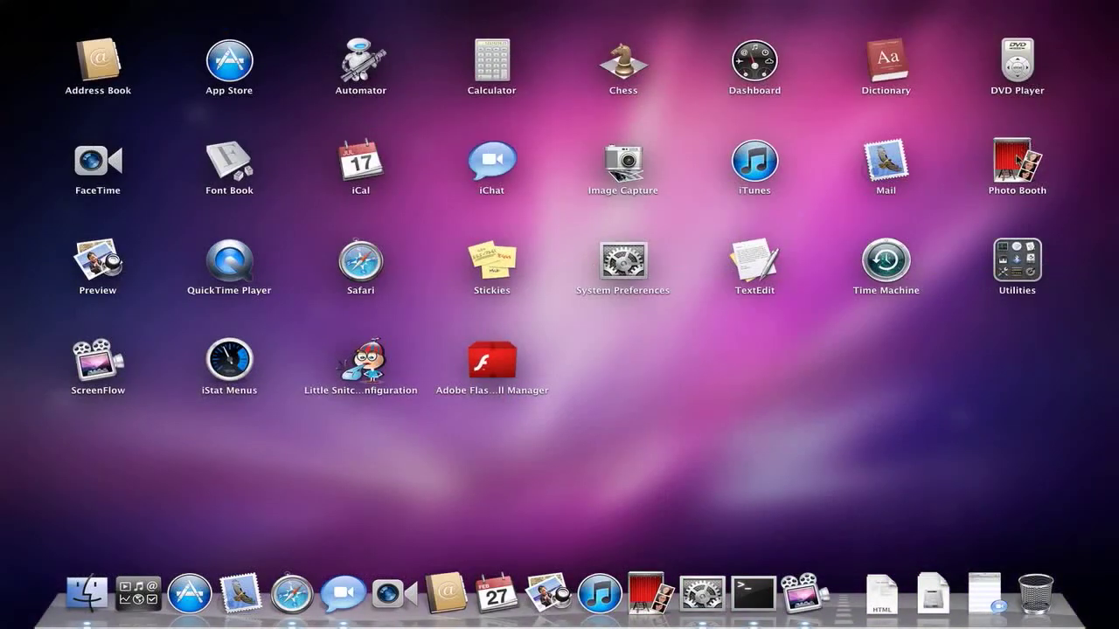
# Step: Group Photo Booth with FaceTime in a Launchpad folder, check that folder's contents after reopening Launchpad, and return to the desktop
pyautogui.moveTo(1020, 164); pyautogui.dragTo(96, 167)
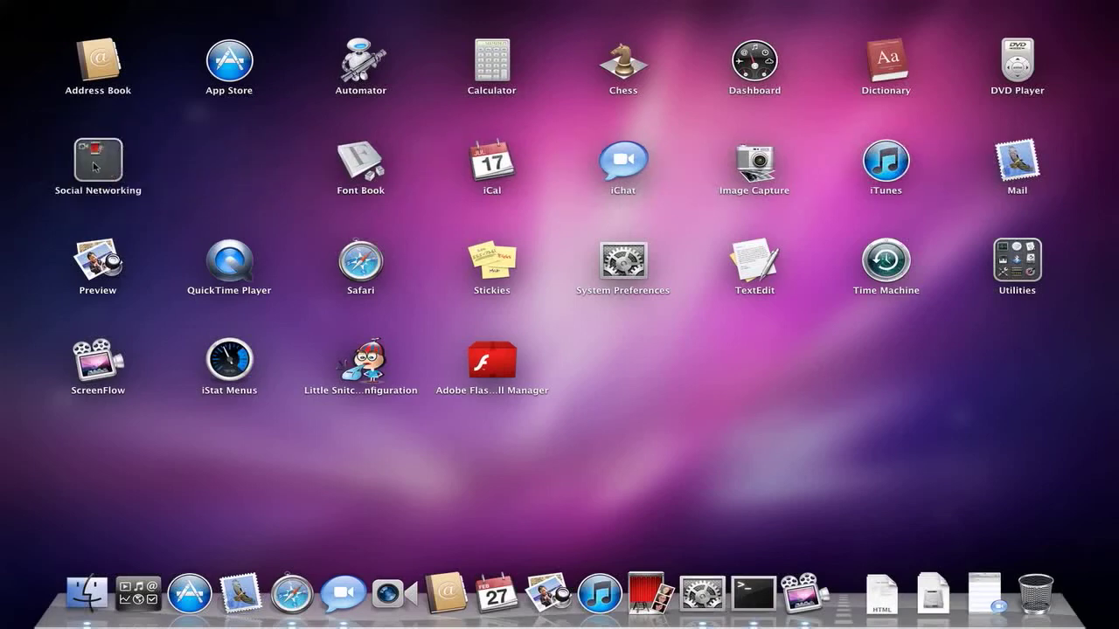
pyautogui.press('Escape')
pyautogui.press('Escape')
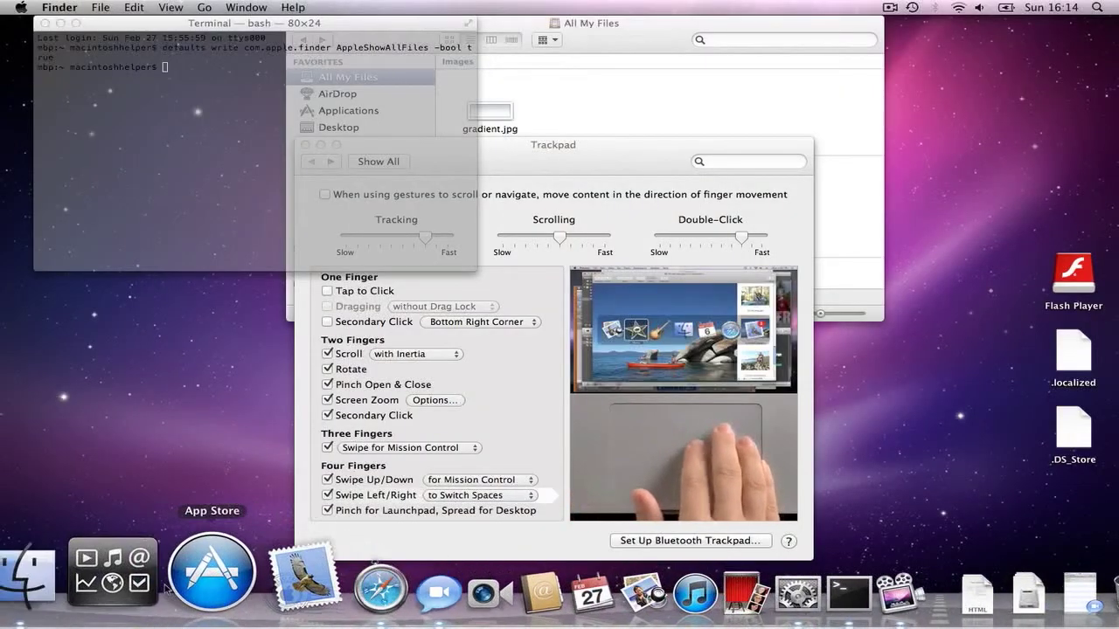
pyautogui.click(158, 588)
pyautogui.click(98, 161)
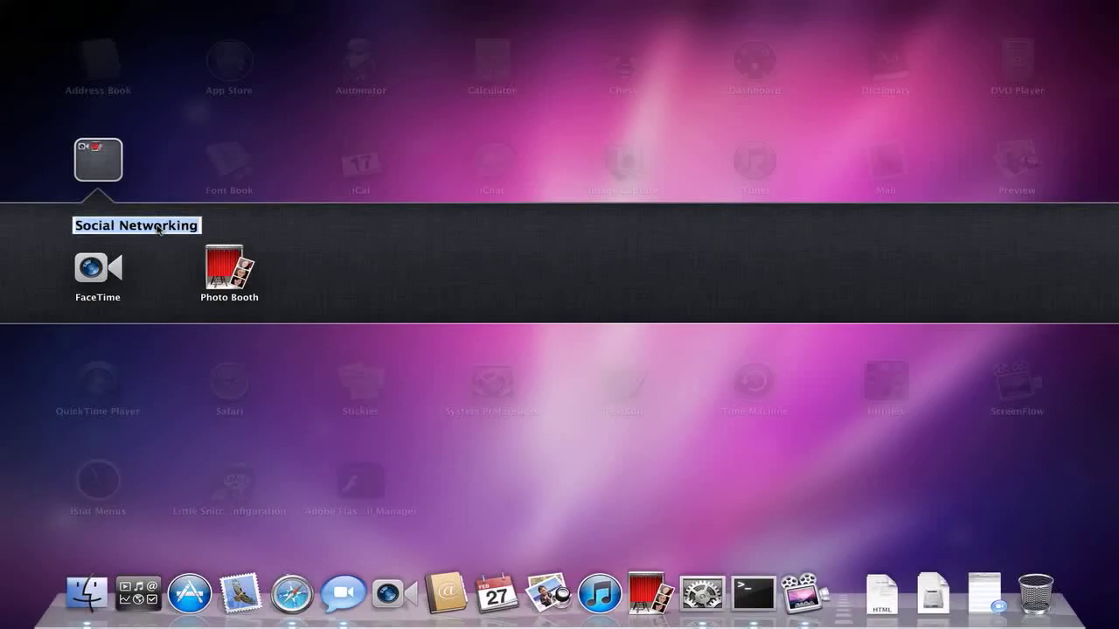
pyautogui.click(375, 372)
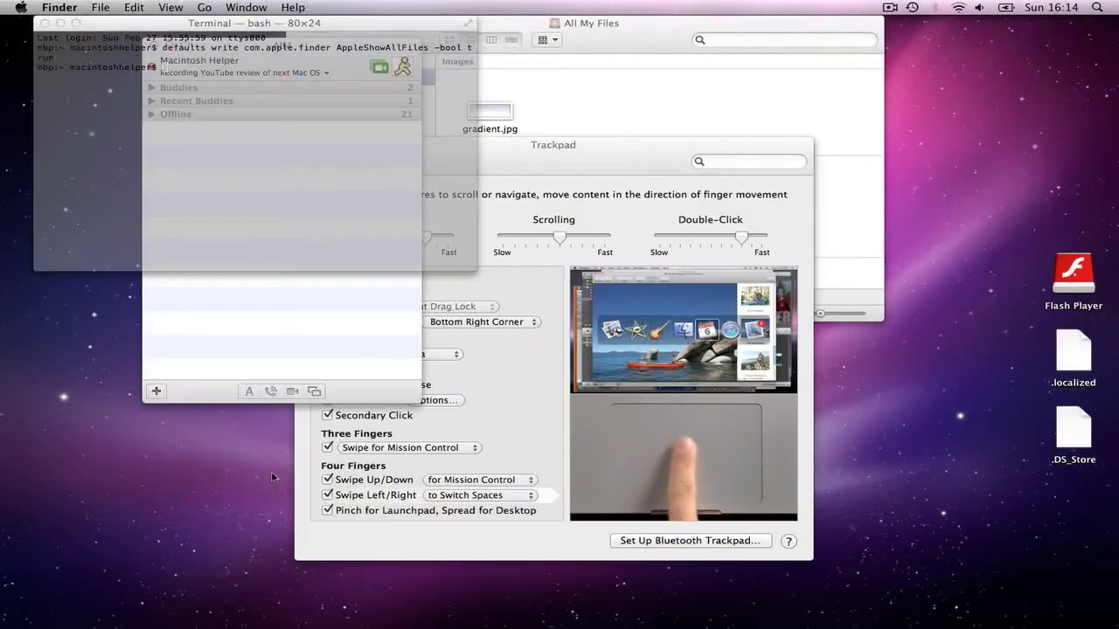
# Step: Move the Terminal window slightly down and to the left, and bring the AIM buddy list in front of it
pyautogui.moveTo(187, 603)
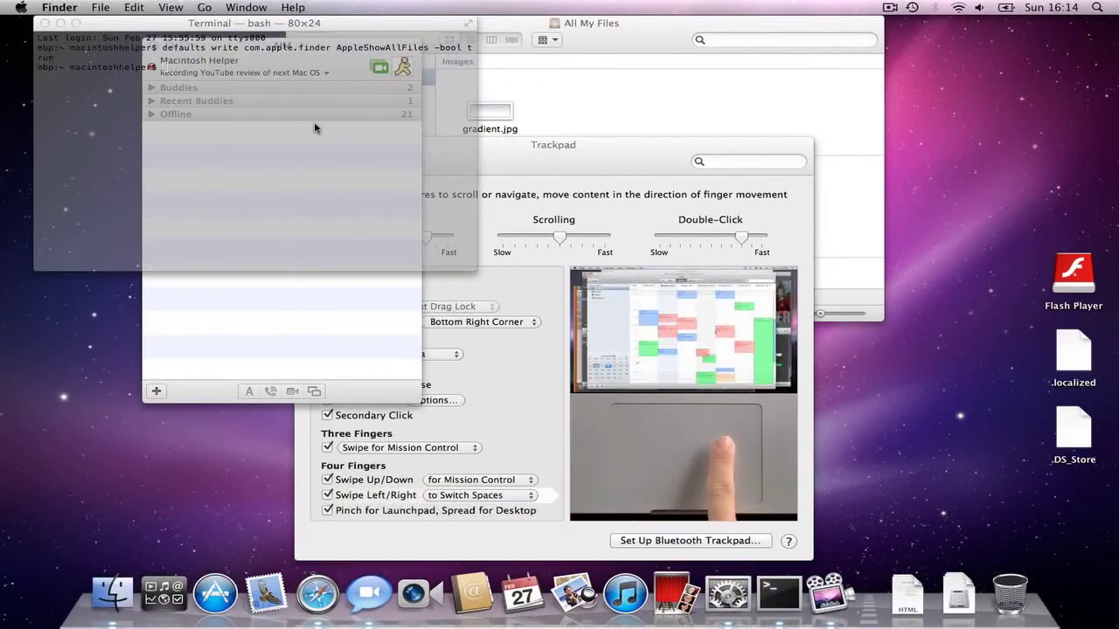
pyautogui.click(206, 64)
pyautogui.moveTo(275, 26); pyautogui.dragTo(249, 48)
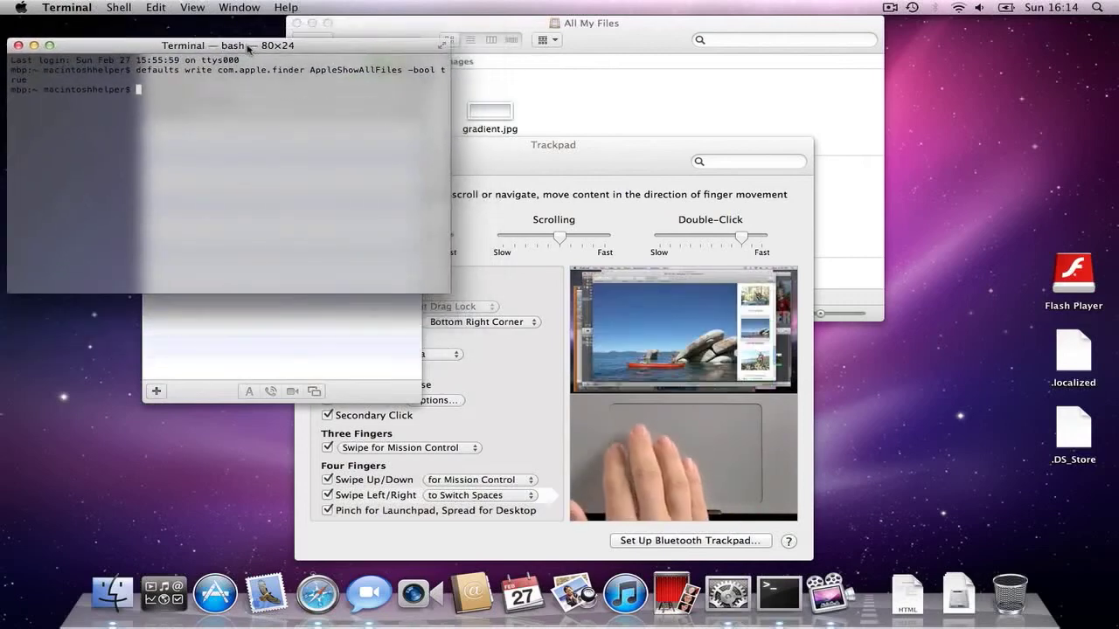
pyautogui.click(306, 354)
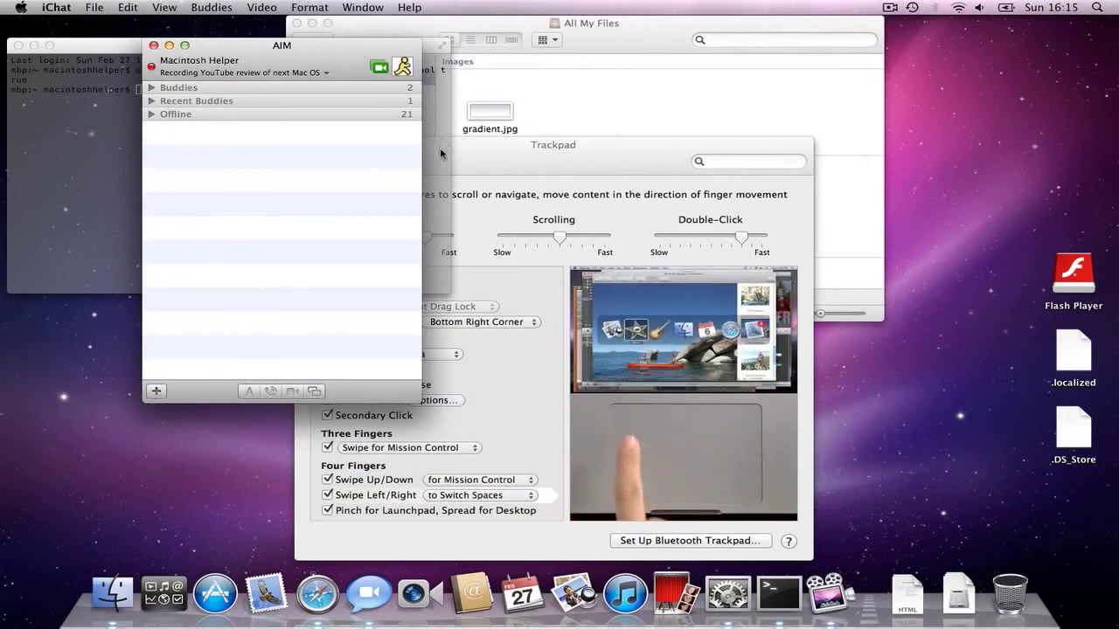
# Step: Try zooming and restoring the AIM buddy list window, and do the same with the Terminal window
pyautogui.click(185, 48)
pyautogui.click(185, 48)
pyautogui.click(53, 50)
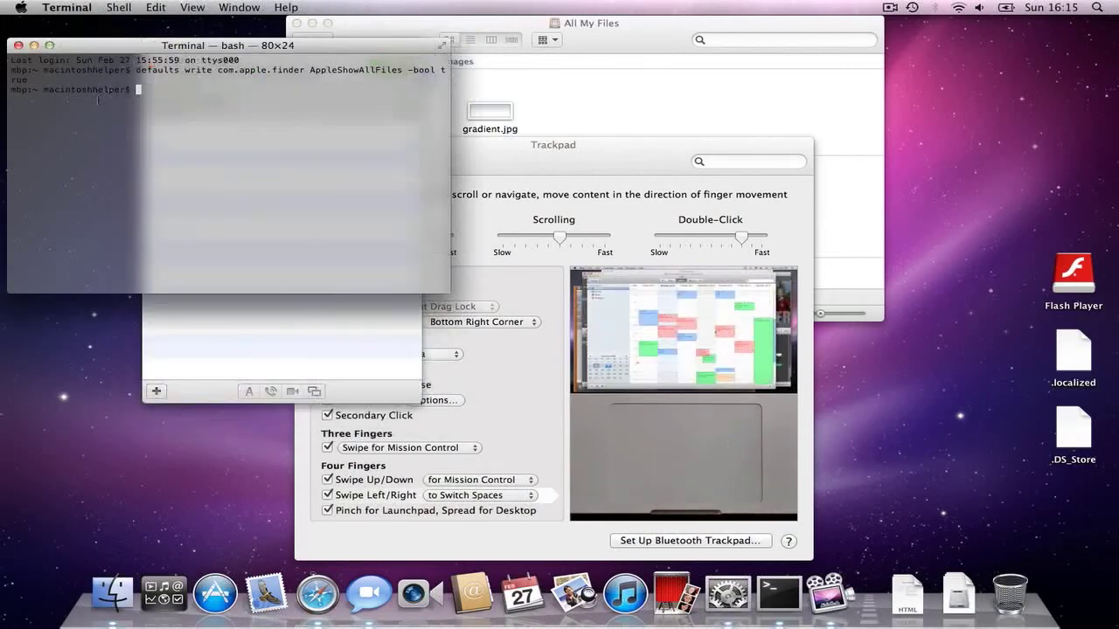
pyautogui.click(51, 47)
pyautogui.click(51, 47)
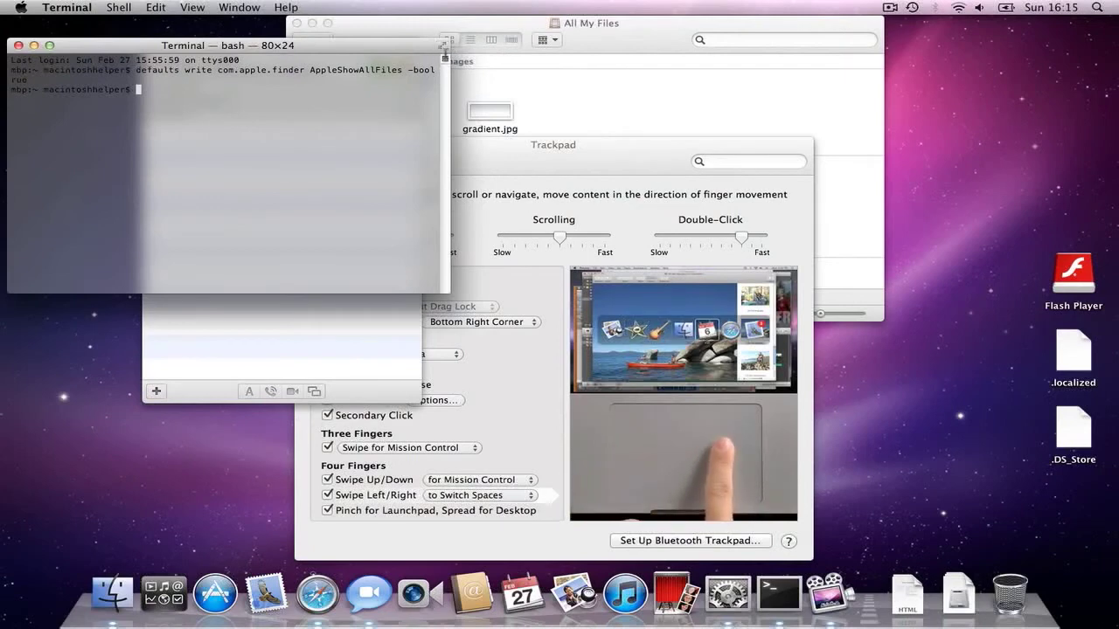
# Step: Bring the Finder window forward, open the Applications folder and browse through its apps
pyautogui.click(622, 88)
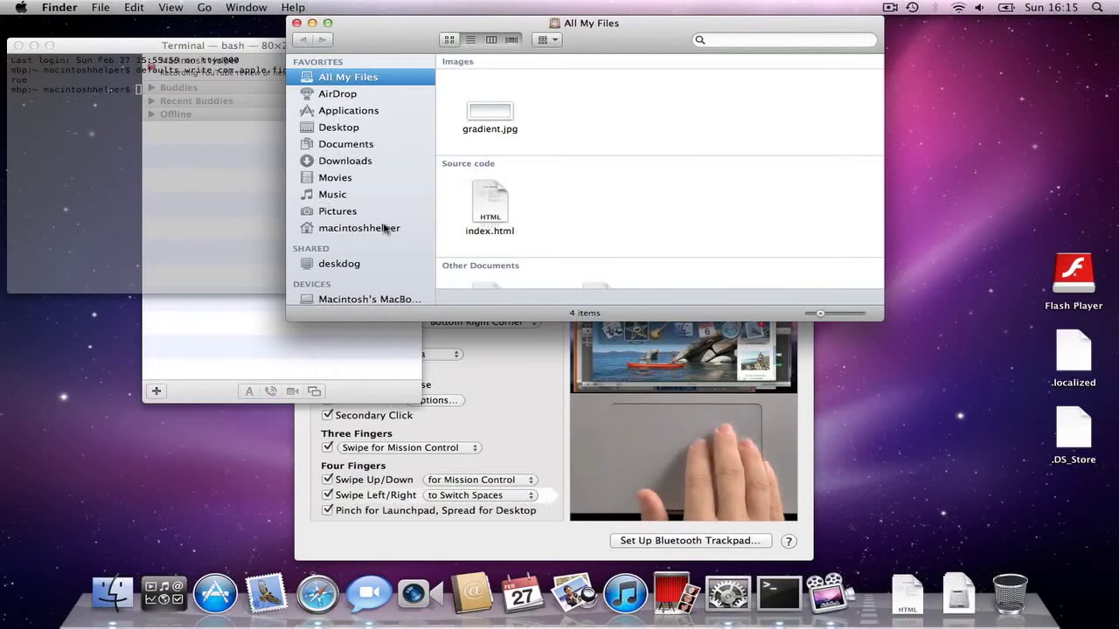
pyautogui.click(362, 111)
pyautogui.scroll(-5, 668, 192)
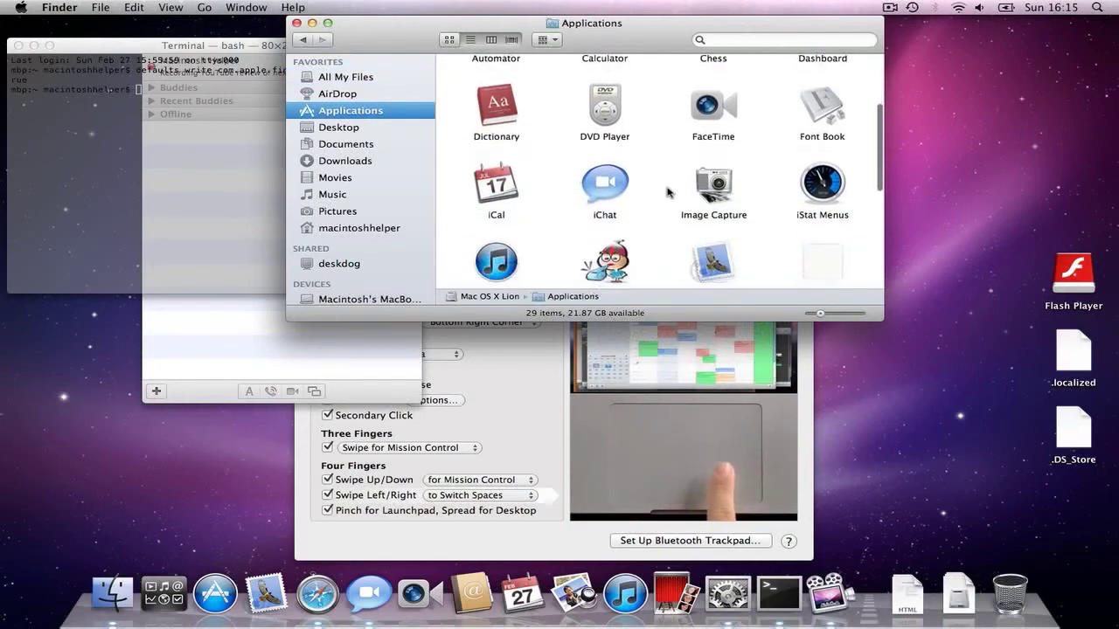
pyautogui.scroll(-4, 668, 192)
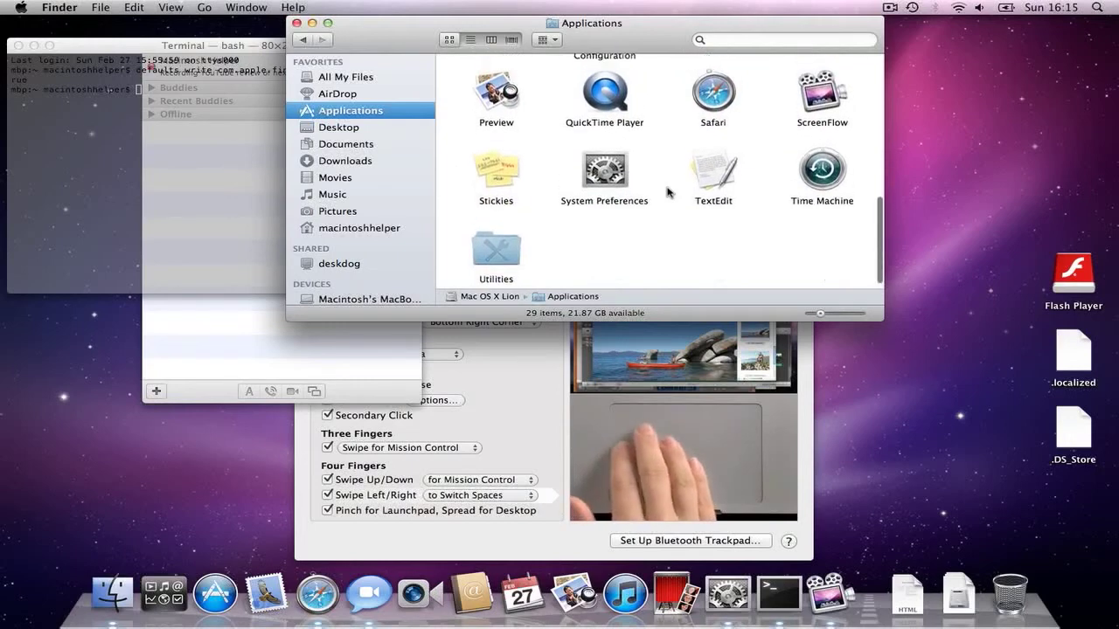
pyautogui.scroll(5, 668, 192)
pyautogui.scroll(-3, 668, 192)
pyautogui.scroll(3, 669, 191)
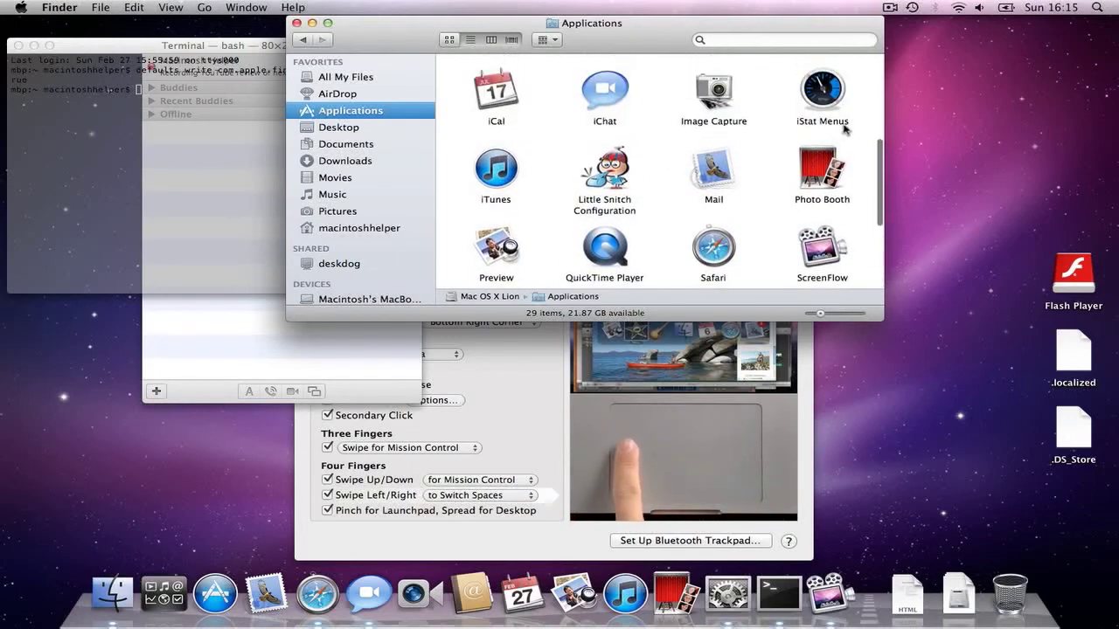
# Step: Launch iStat Menus from Applications, try moving its window around the desktop, and close the window
pyautogui.doubleClick(798, 103)
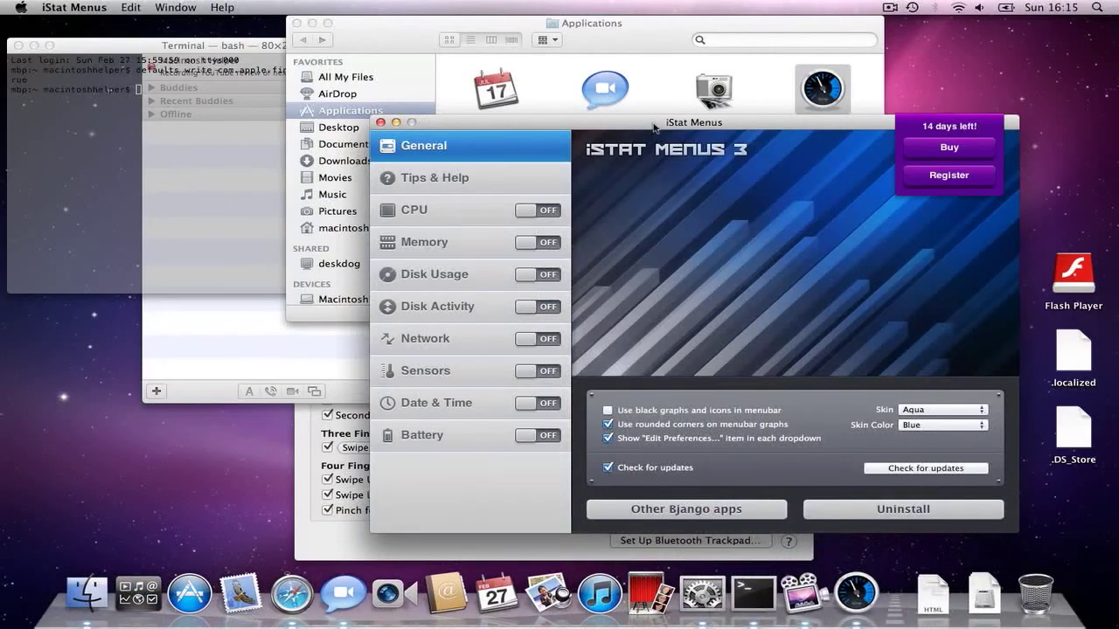
pyautogui.moveTo(739, 127); pyautogui.dragTo(577, 9)
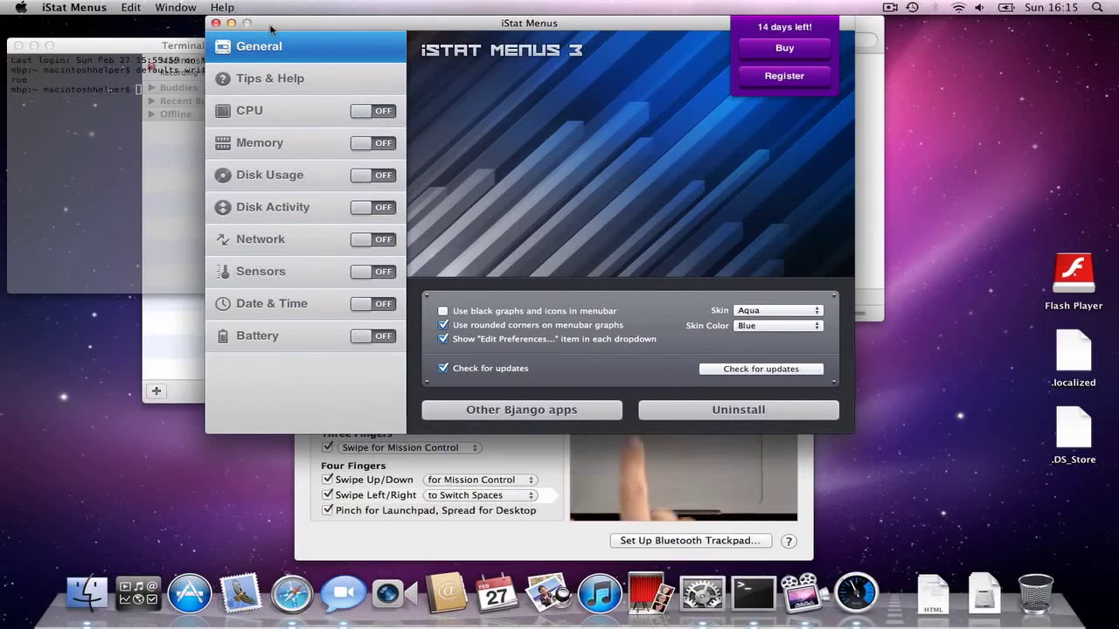
pyautogui.moveTo(346, 29); pyautogui.dragTo(373, 160)
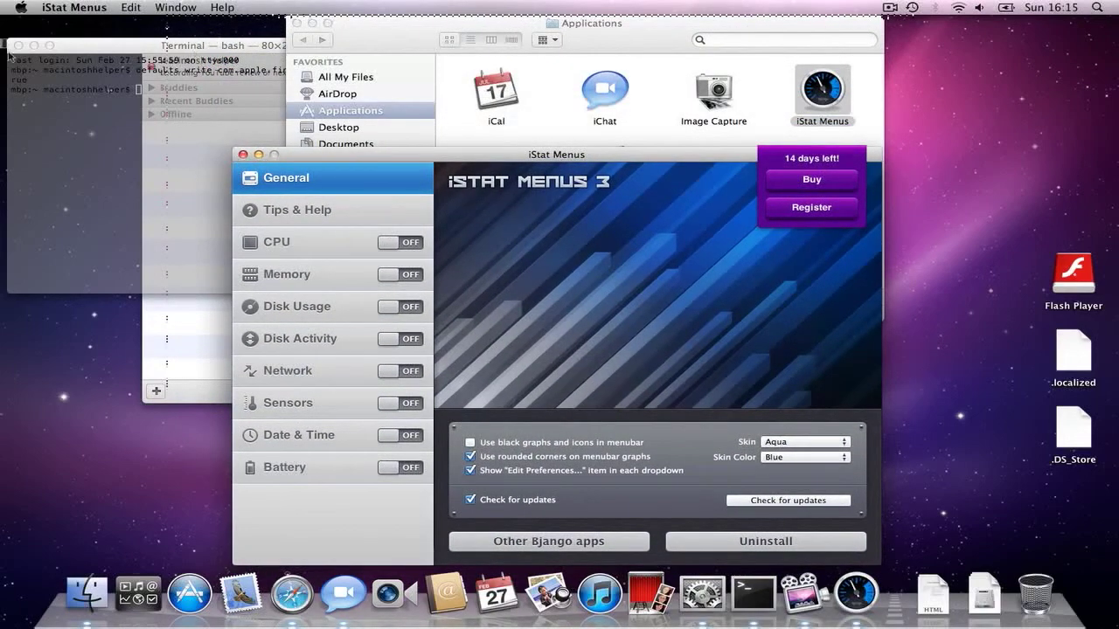
pyautogui.moveTo(8, 54); pyautogui.dragTo(1103, 538)
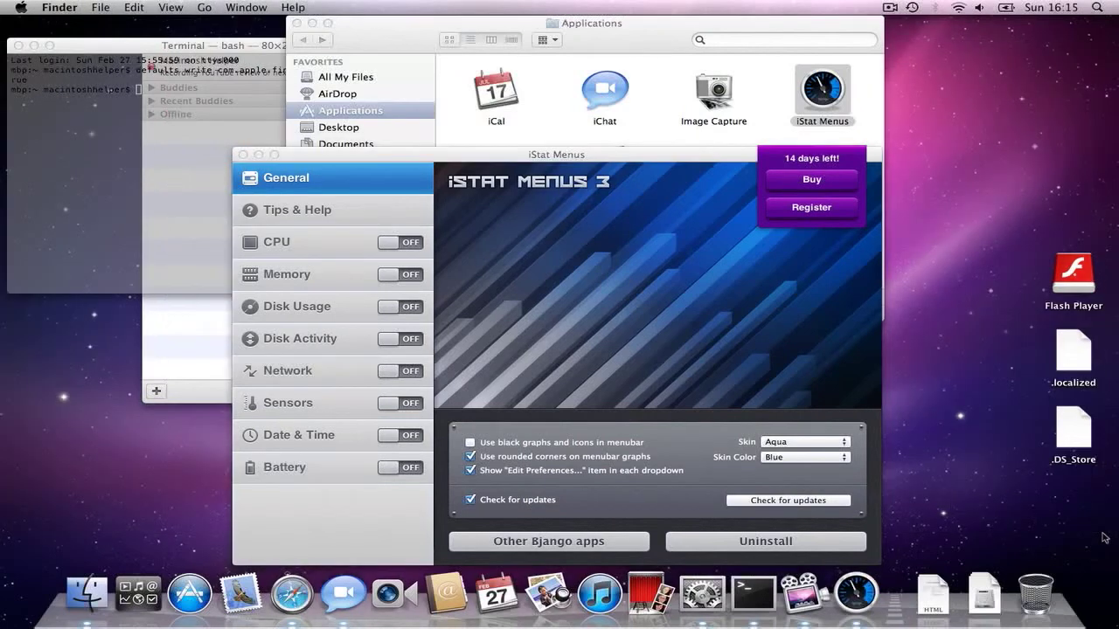
pyautogui.click(243, 156)
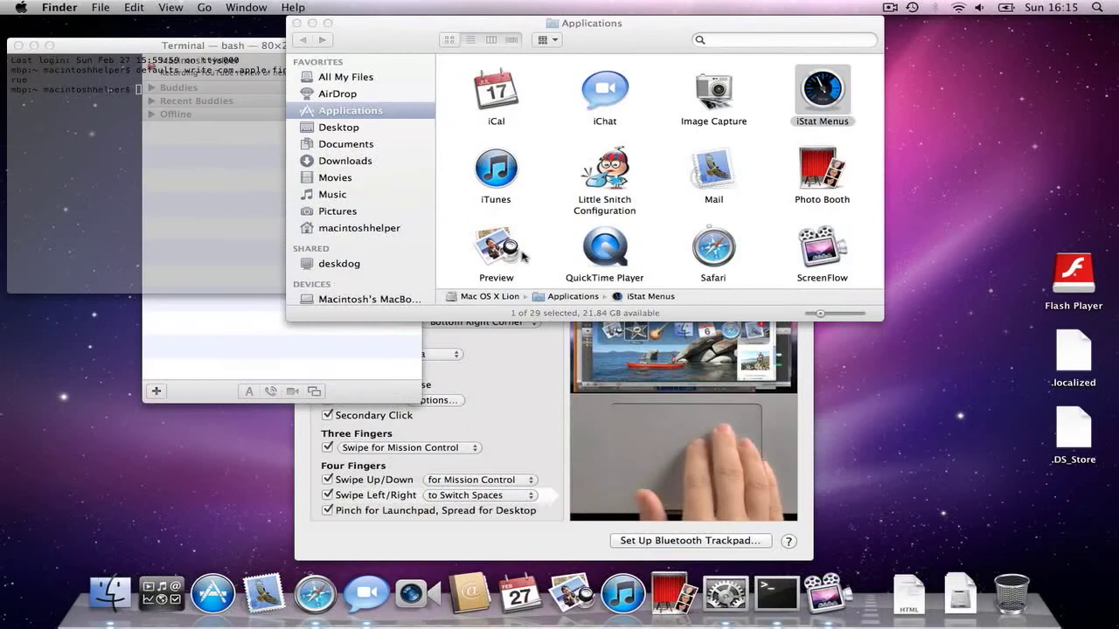
# Step: Make the Finder window active, look through its sidebar and open the user's home folder
pyautogui.click(439, 249)
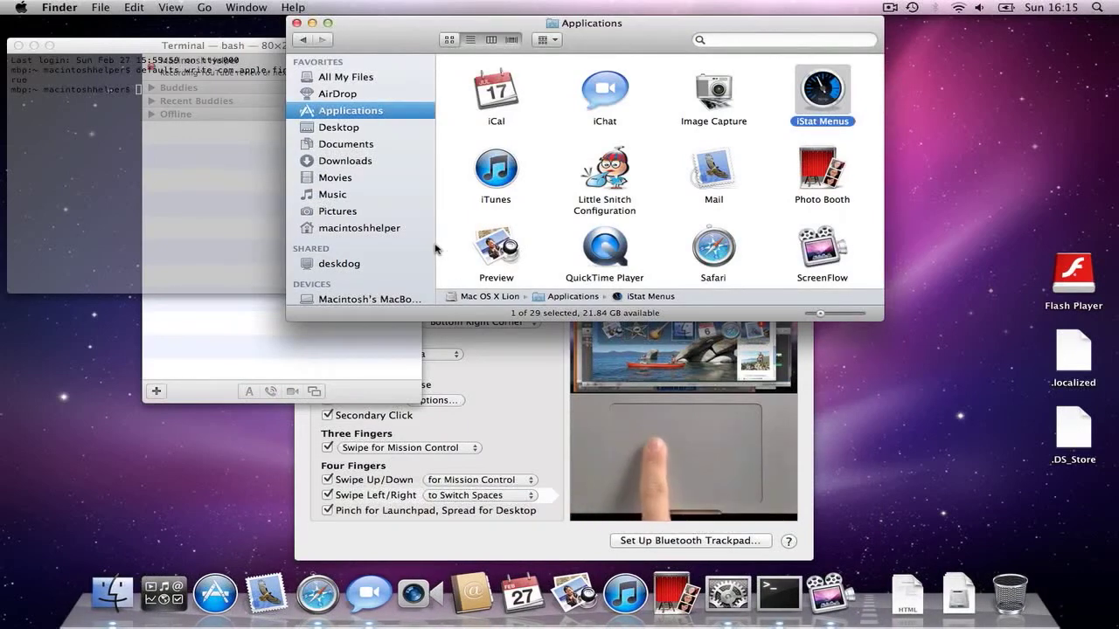
pyautogui.moveTo(436, 245); pyautogui.dragTo(435, 243)
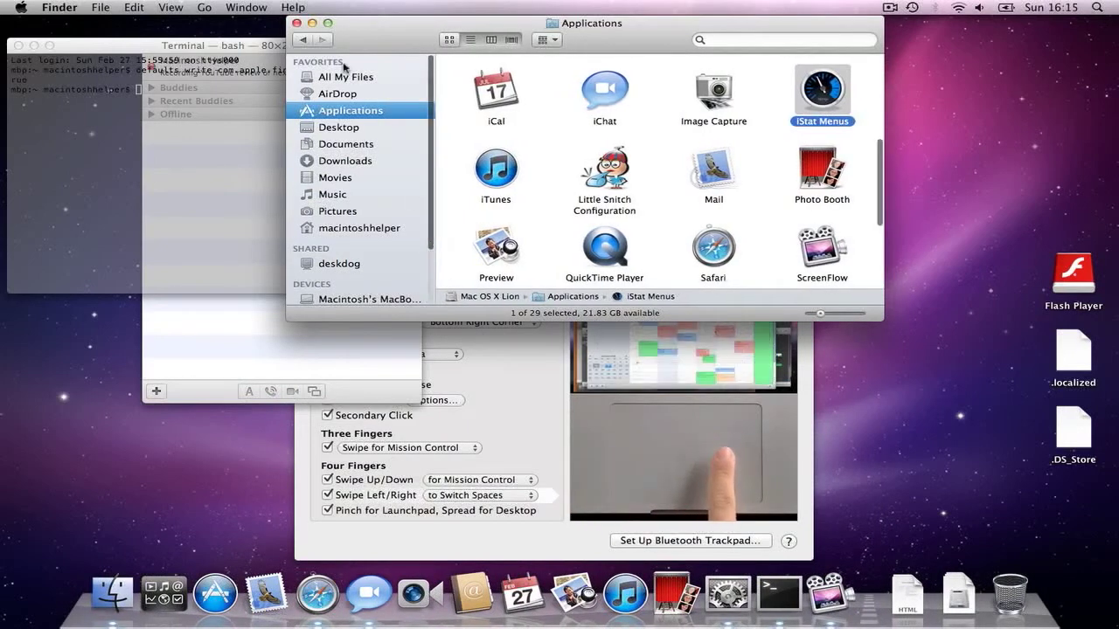
pyautogui.scroll(-1, 353, 274)
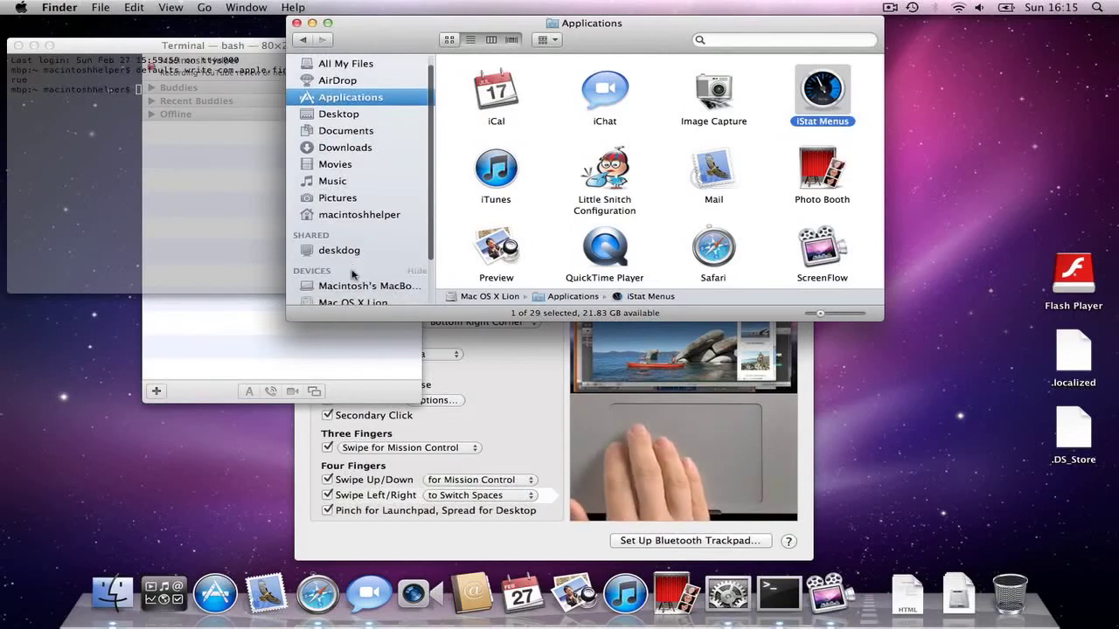
pyautogui.click(356, 214)
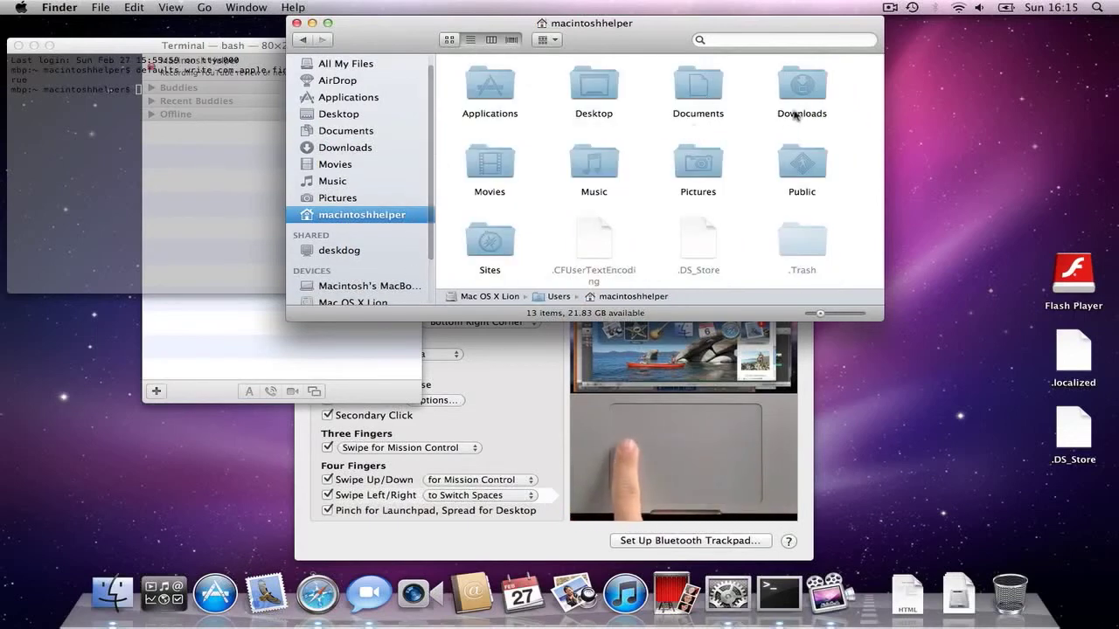
# Step: Look through the home folder's contents and open the Mac OS X Lion drive in the Finder
pyautogui.scroll(-5, 717, 112)
pyautogui.scroll(3, 721, 114)
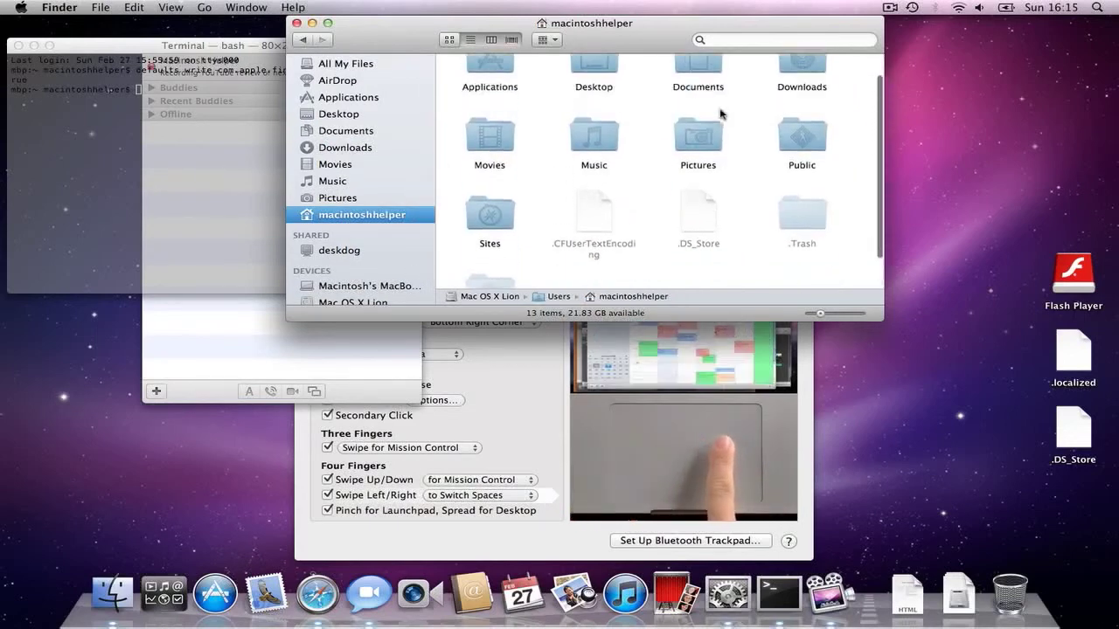
pyautogui.scroll(2, 721, 114)
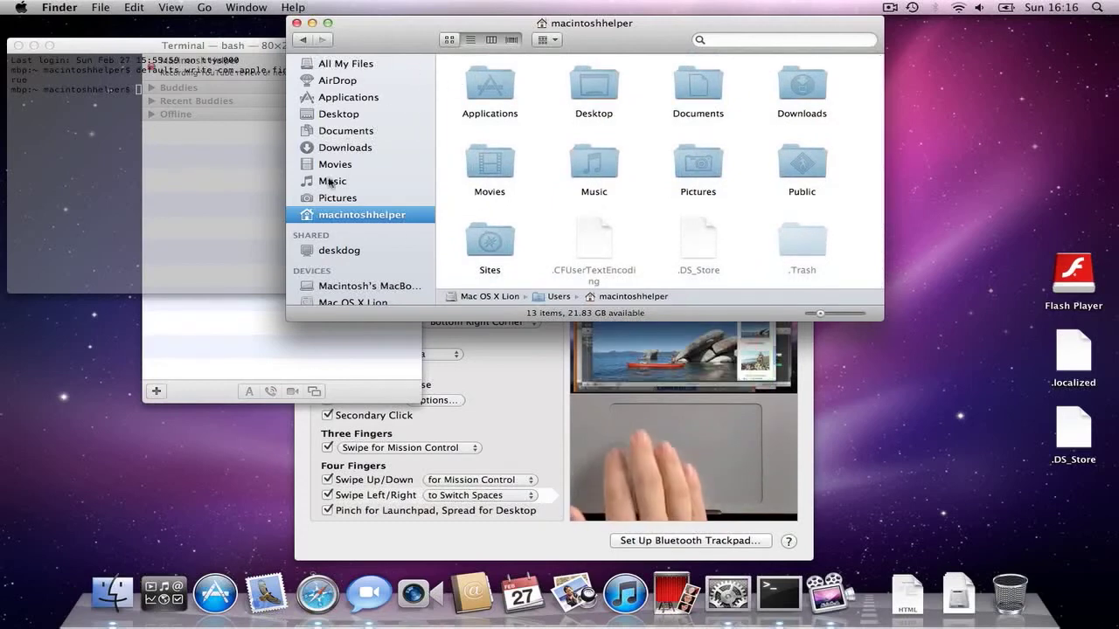
pyautogui.scroll(-3, 330, 181)
pyautogui.click(353, 257)
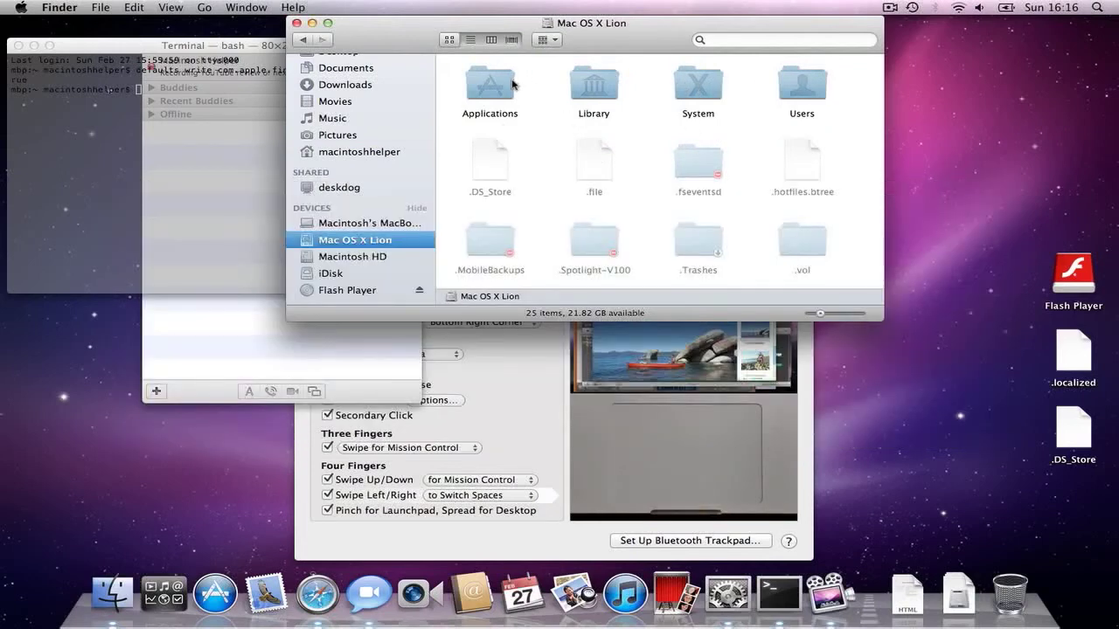
# Step: Open the drive's Library folder and its Application Support subfolder
pyautogui.moveTo(612, 91); pyautogui.dragTo(634, 84)
pyautogui.click(637, 84)
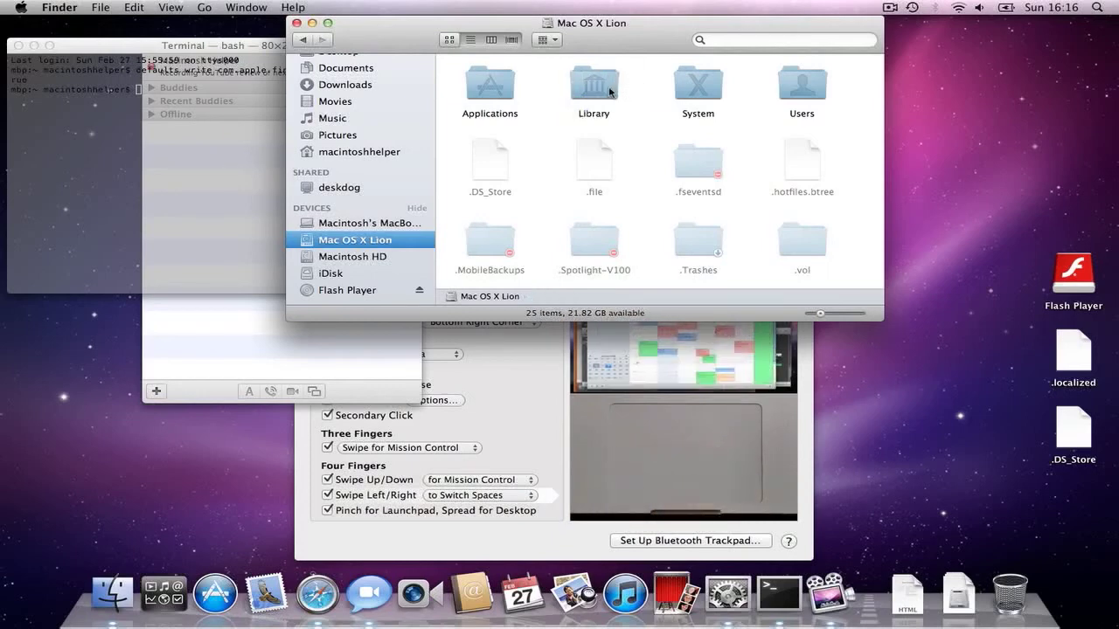
pyautogui.doubleClick(609, 91)
pyautogui.doubleClick(594, 86)
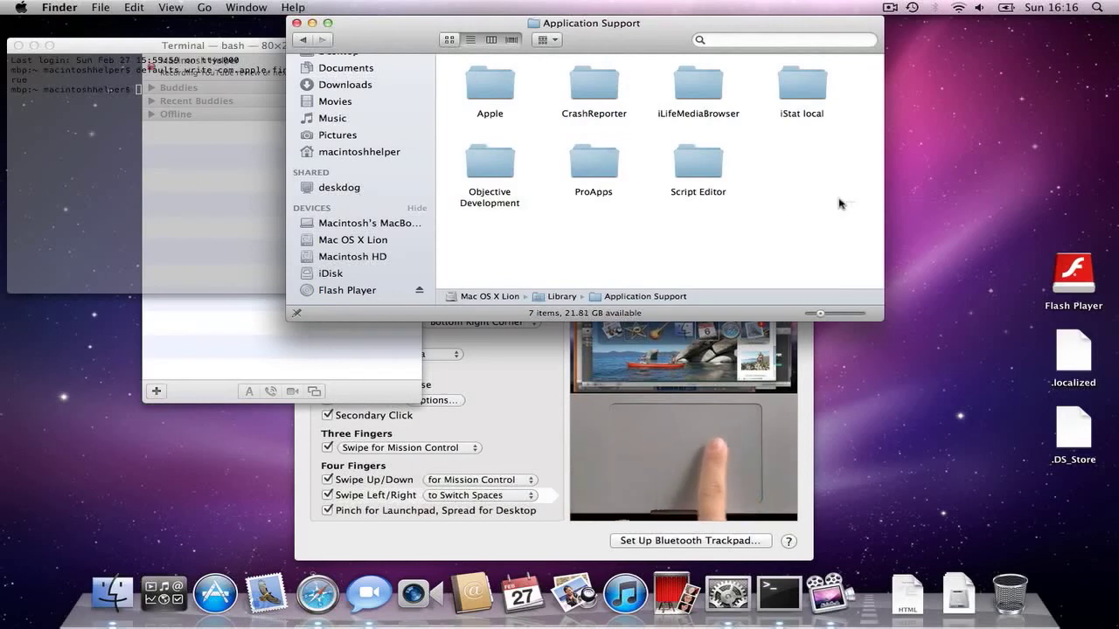
pyautogui.moveTo(839, 203); pyautogui.dragTo(757, 189)
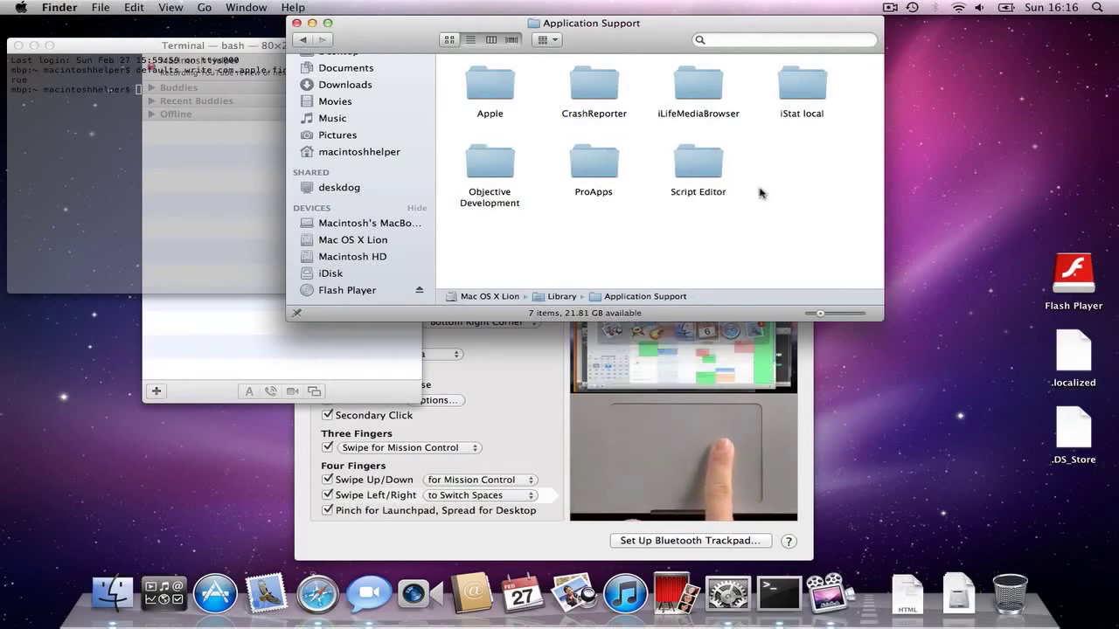
# Step: Go back to the Library folder and look through its subfolders
pyautogui.click(304, 38)
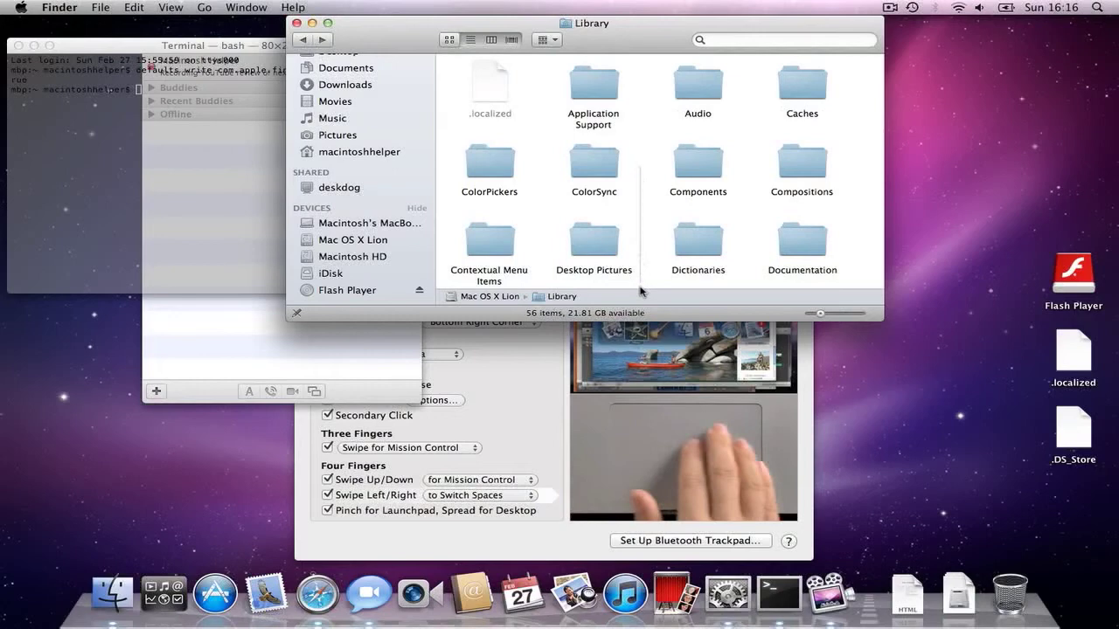
pyautogui.scroll(-10, 638, 262)
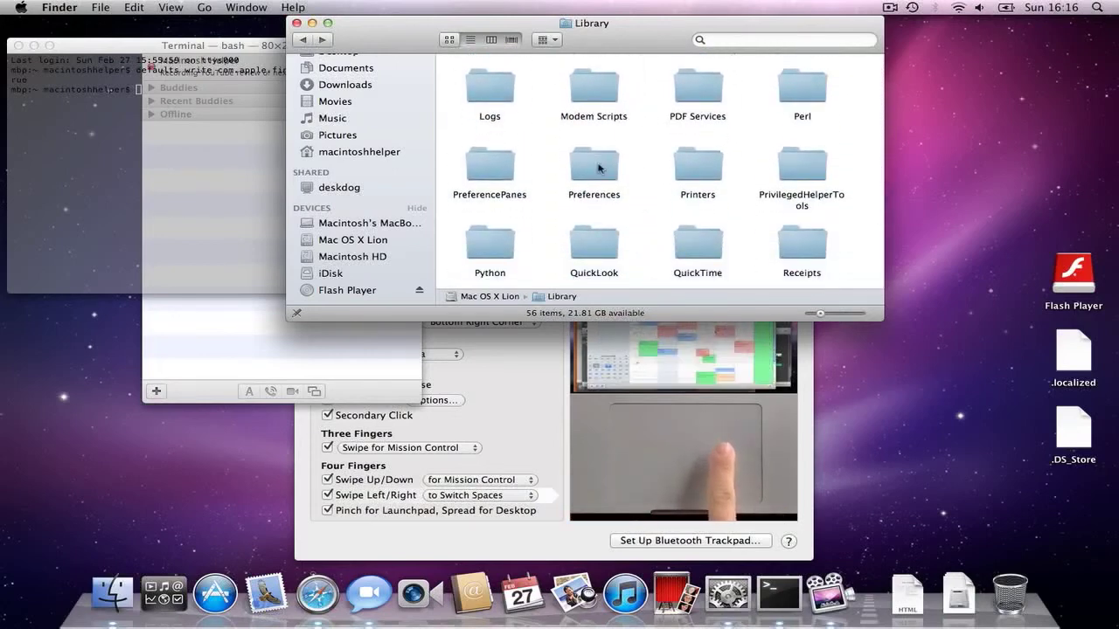
pyautogui.click(599, 168)
pyautogui.click(640, 181)
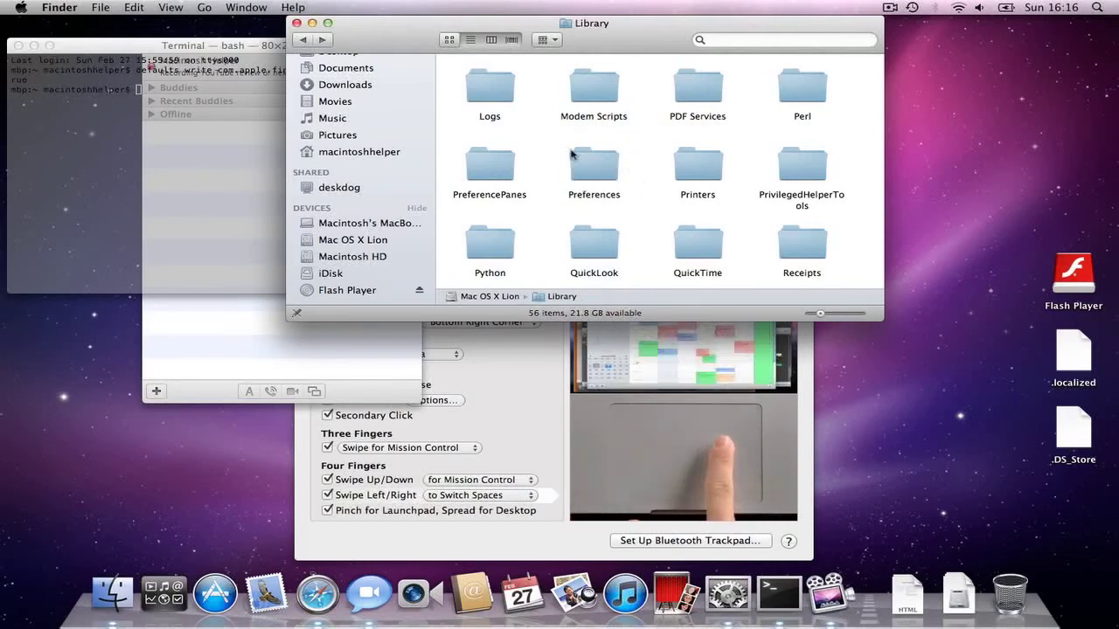
pyautogui.scroll(10, 571, 154)
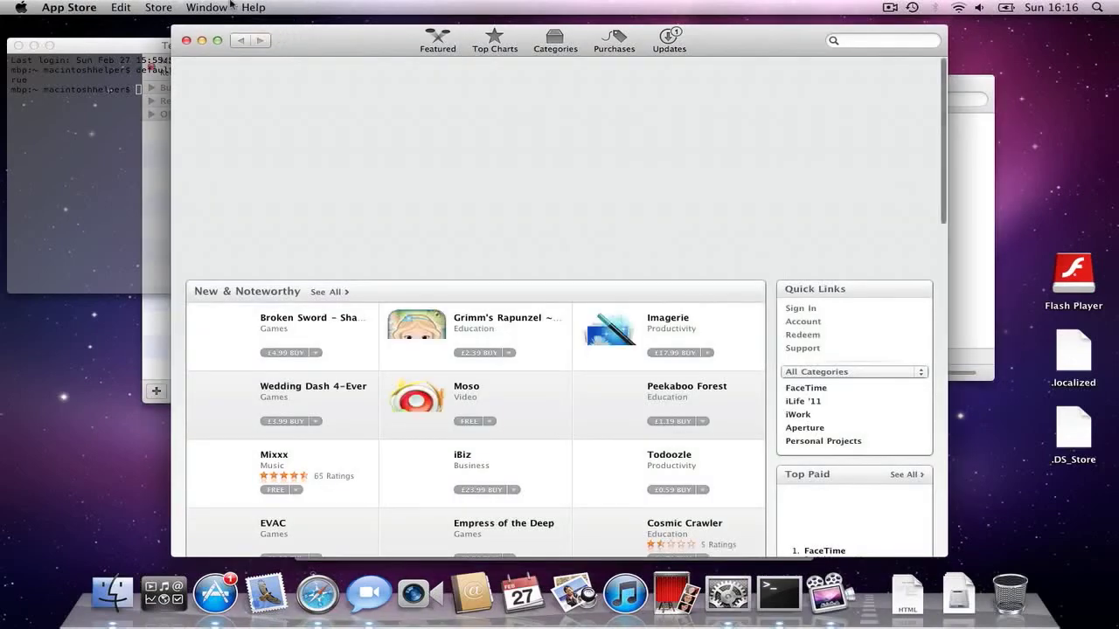
# Step: Look through the App Store's menus, bring the Finder window forward briefly and return to the App Store
pyautogui.click(193, 6)
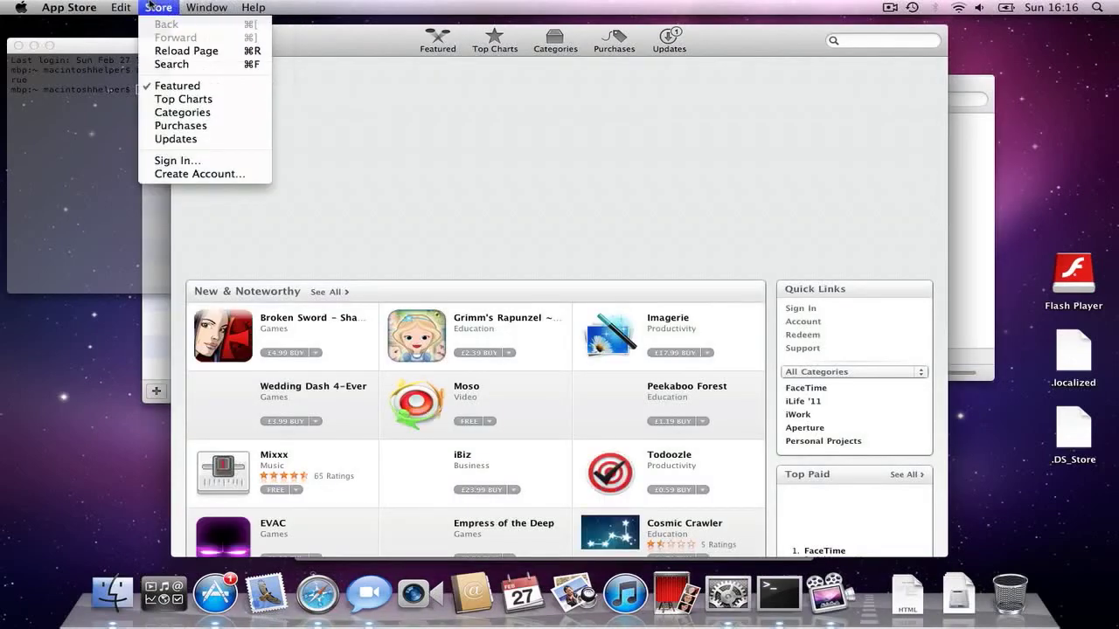
pyautogui.moveTo(72, 5)
pyautogui.click(575, 222)
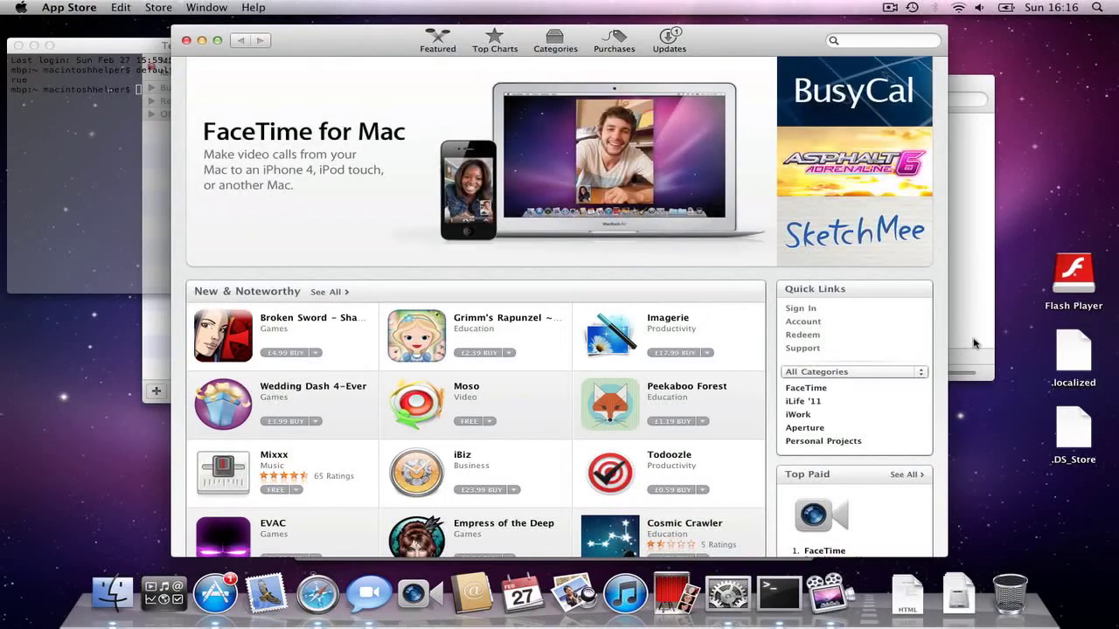
pyautogui.click(975, 343)
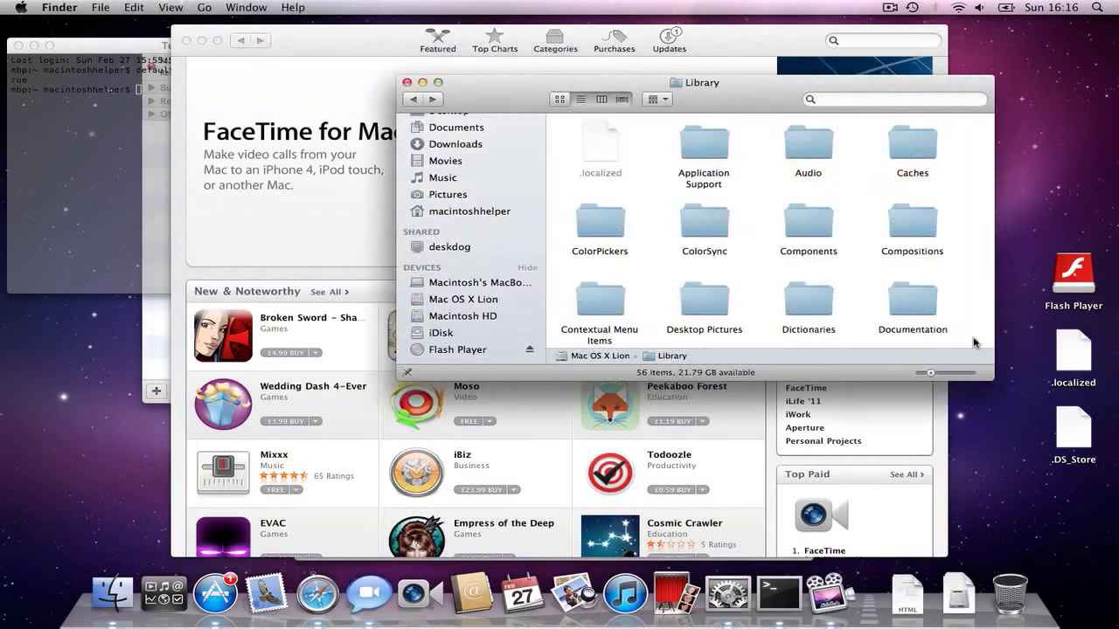
pyautogui.click(327, 35)
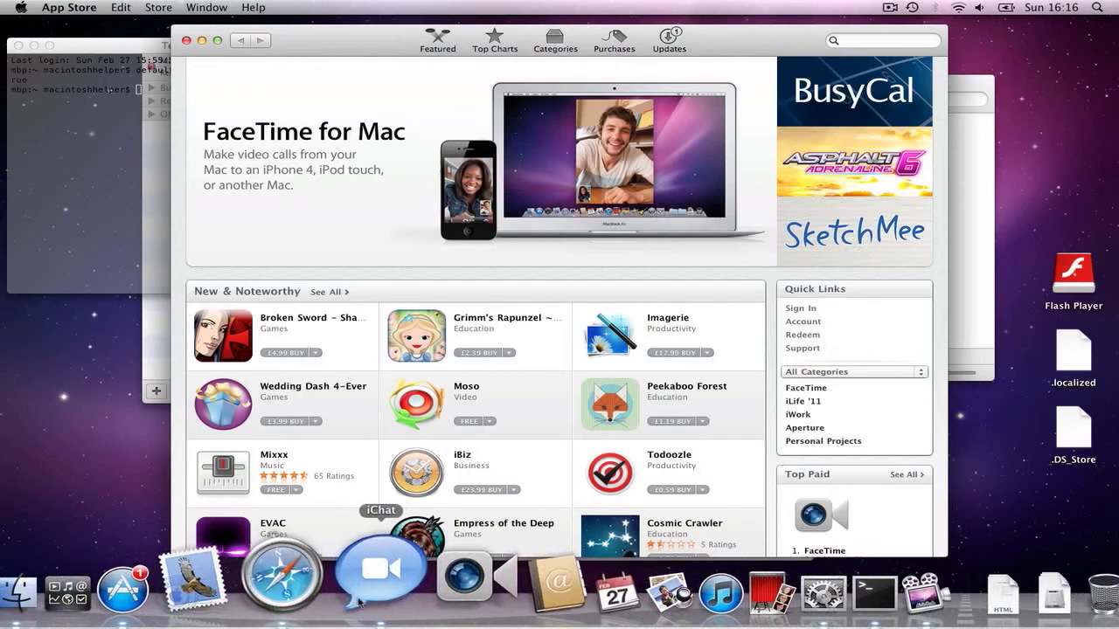
# Step: Open the FaceTime for Mac page in the App Store and look through its customer reviews
pyautogui.click(364, 161)
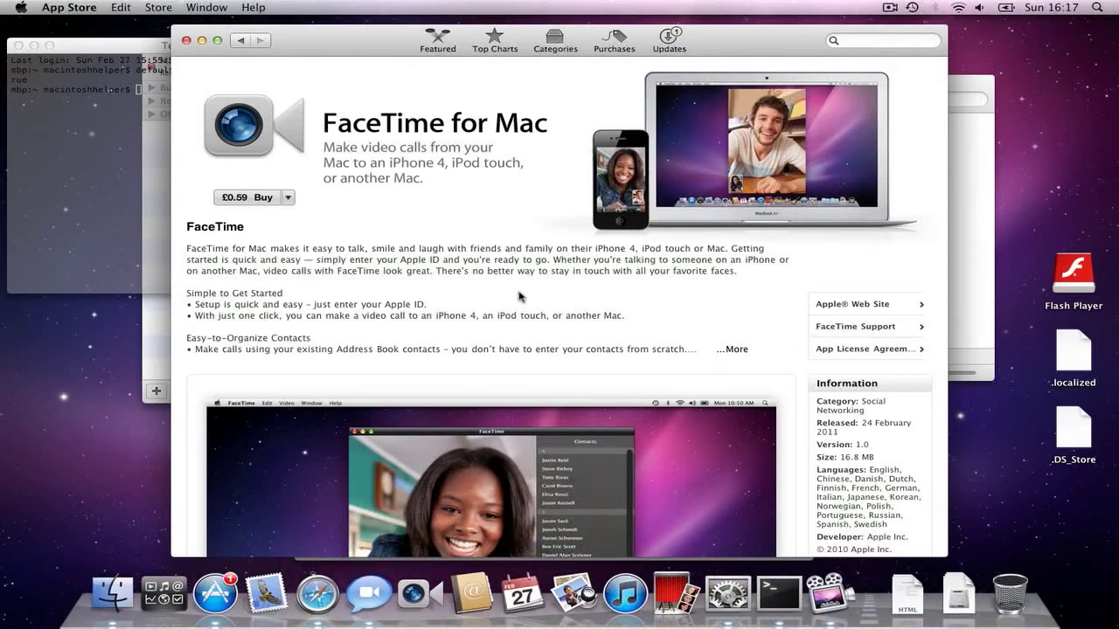
pyautogui.scroll(-20, 519, 296)
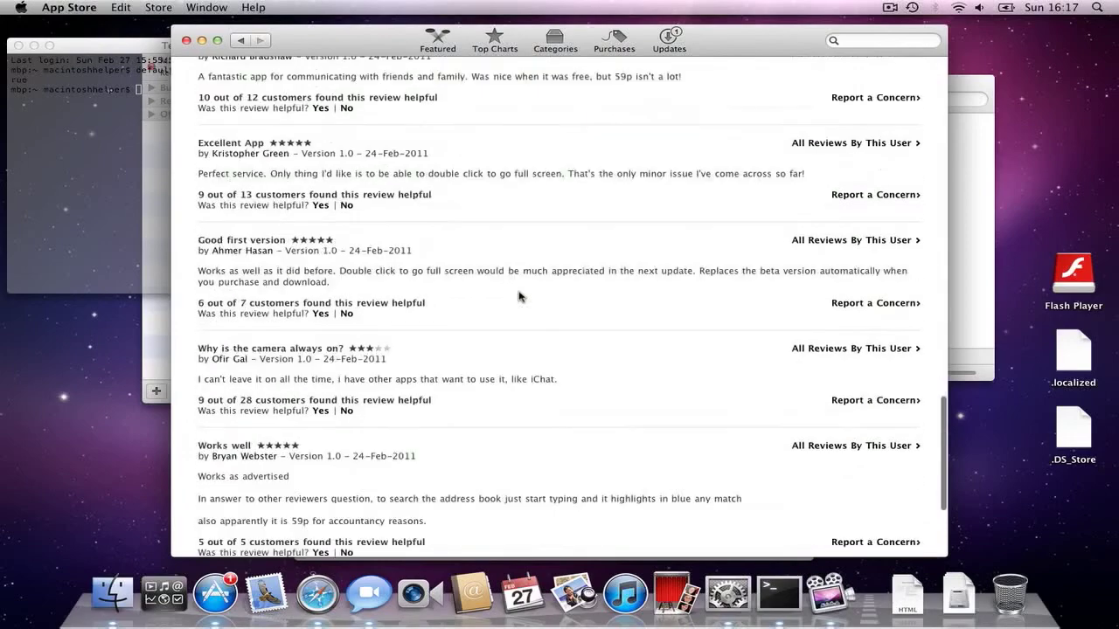
pyautogui.scroll(-2, 519, 296)
pyautogui.scroll(4, 518, 296)
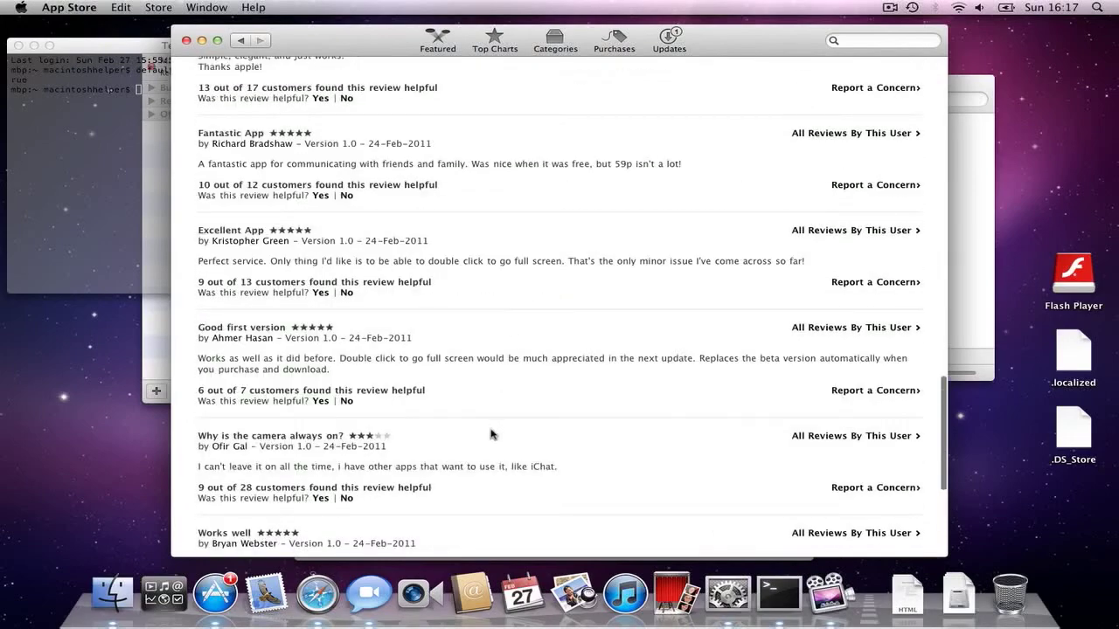
pyautogui.scroll(3, 490, 434)
pyautogui.scroll(12, 491, 434)
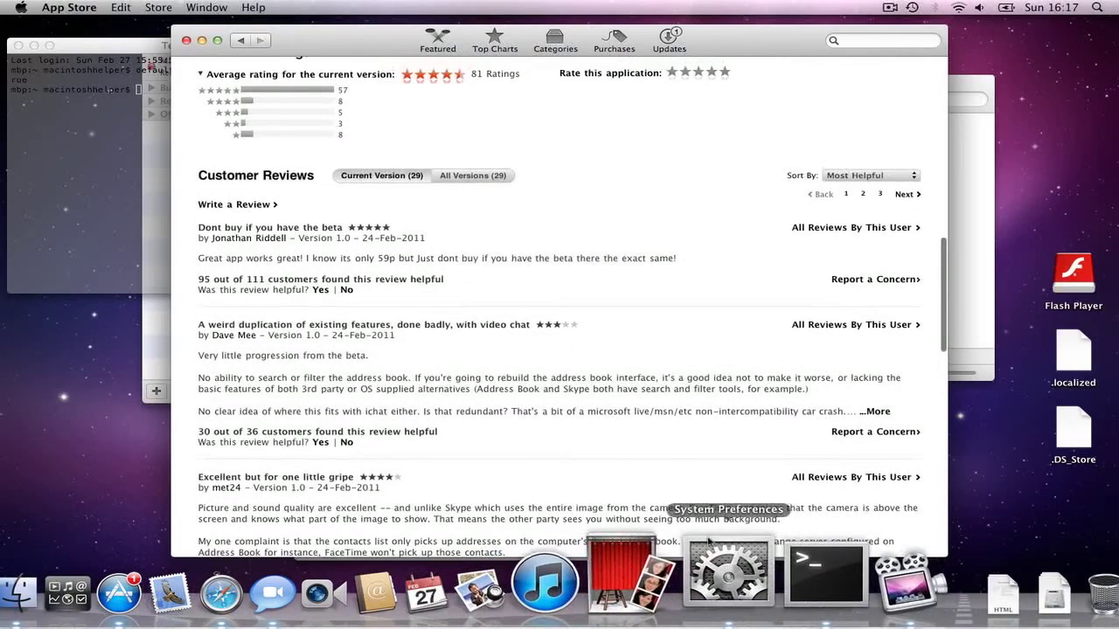
# Step: Enable moving content in the direction of finger movement in the Trackpad preferences and test scrolling on the App Store reviews
pyautogui.click(719, 568)
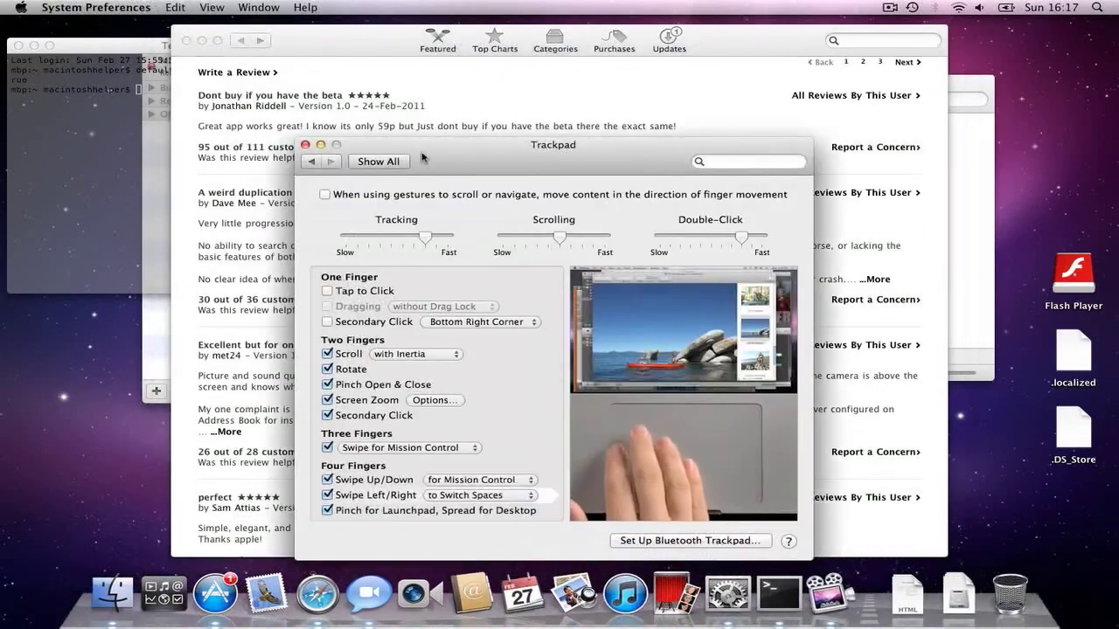
pyautogui.click(324, 194)
pyautogui.click(270, 225)
pyautogui.scroll(-4, 270, 225)
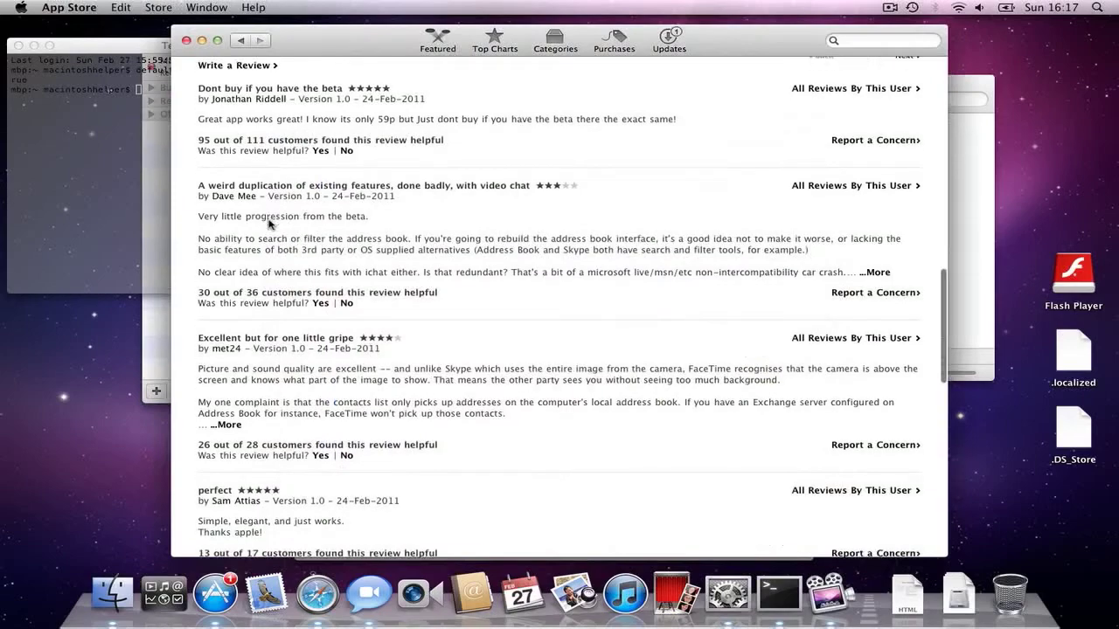
pyautogui.scroll(5, 269, 225)
pyautogui.scroll(-6, 269, 224)
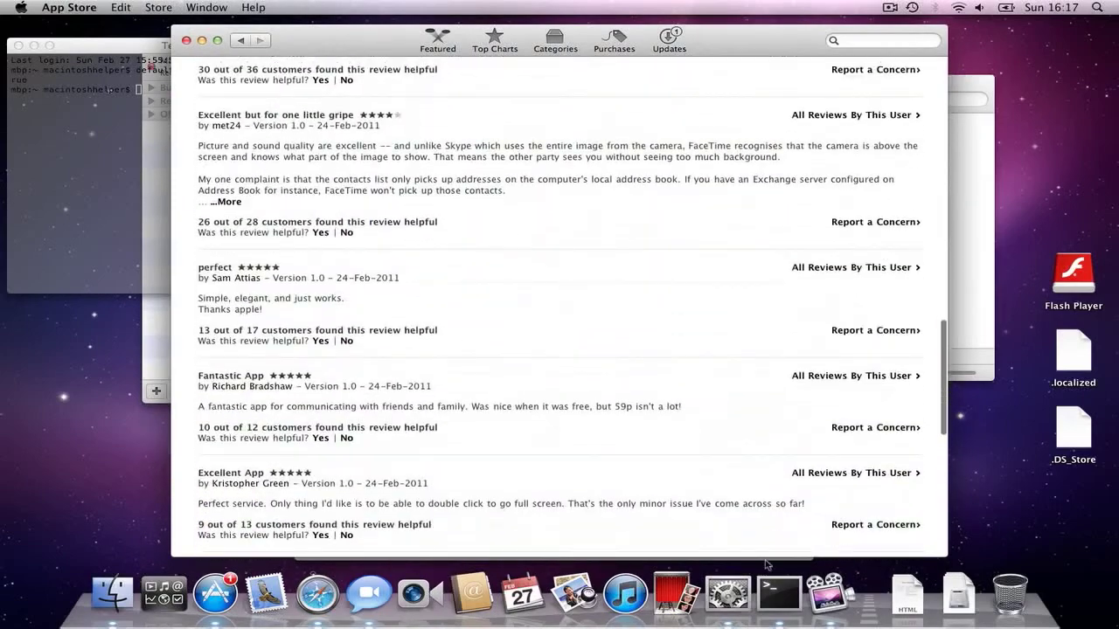
# Step: Move the Trackpad preferences window aside and scroll the App Store reviews to the end of the page
pyautogui.click(729, 594)
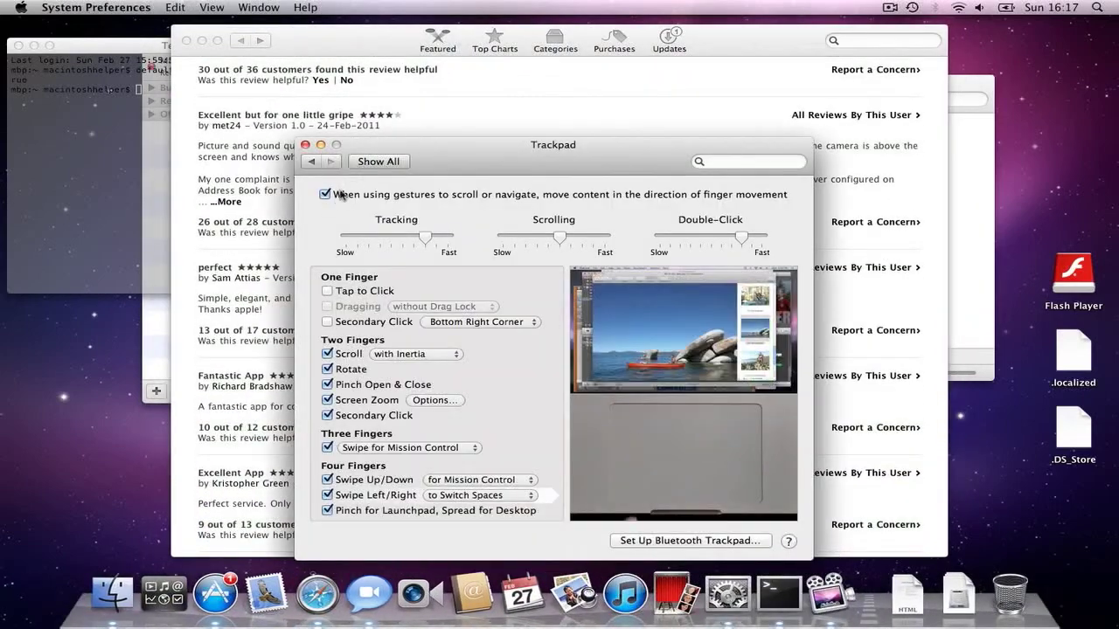
pyautogui.moveTo(517, 144); pyautogui.dragTo(279, 160)
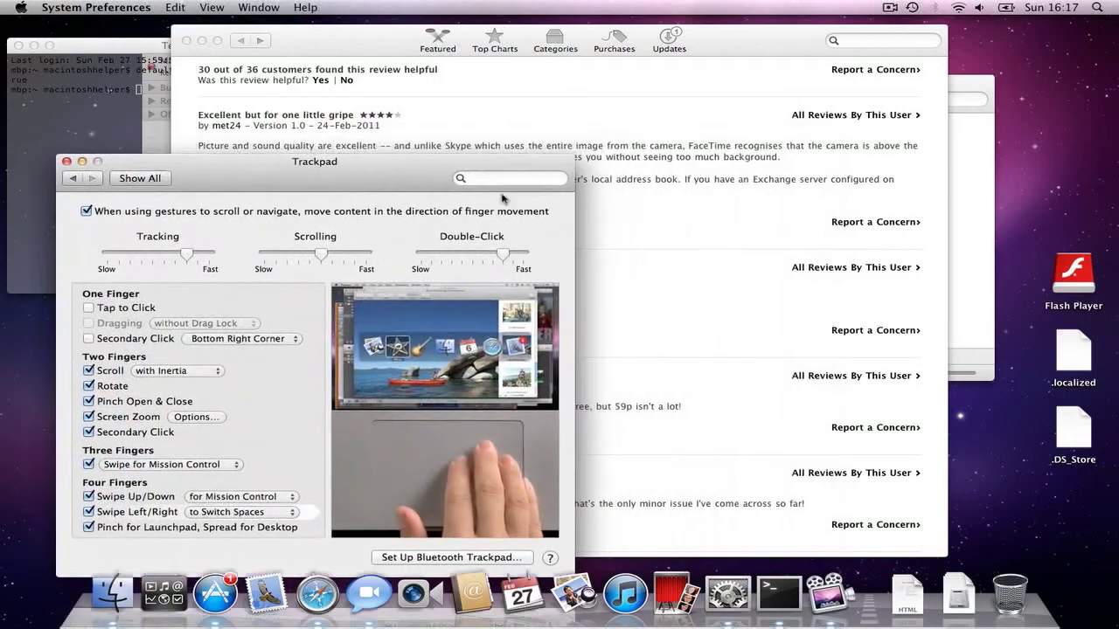
pyautogui.click(615, 225)
pyautogui.scroll(-15, 615, 224)
pyautogui.scroll(-3, 614, 225)
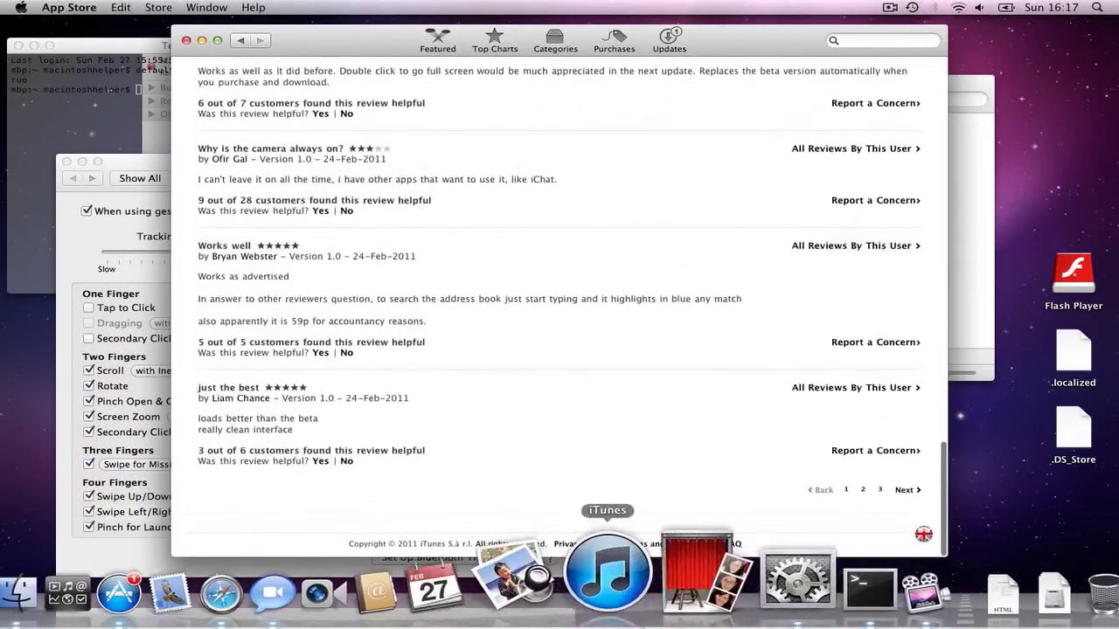
# Step: Open Address Book and move its window to the upper part of the desktop
pyautogui.click(481, 591)
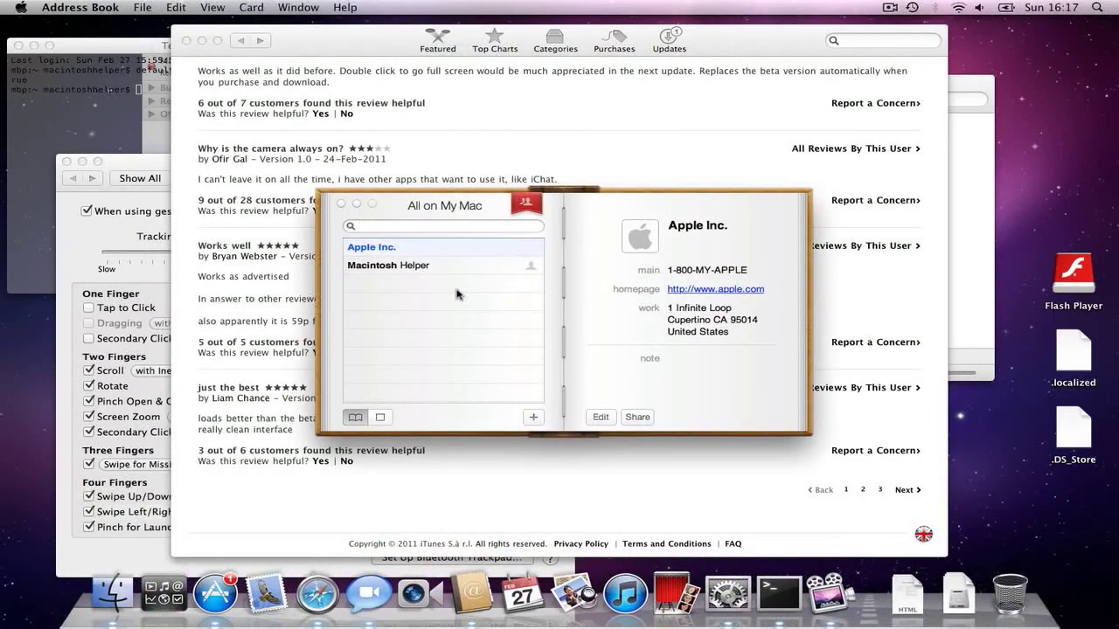
pyautogui.moveTo(637, 195); pyautogui.dragTo(616, 50)
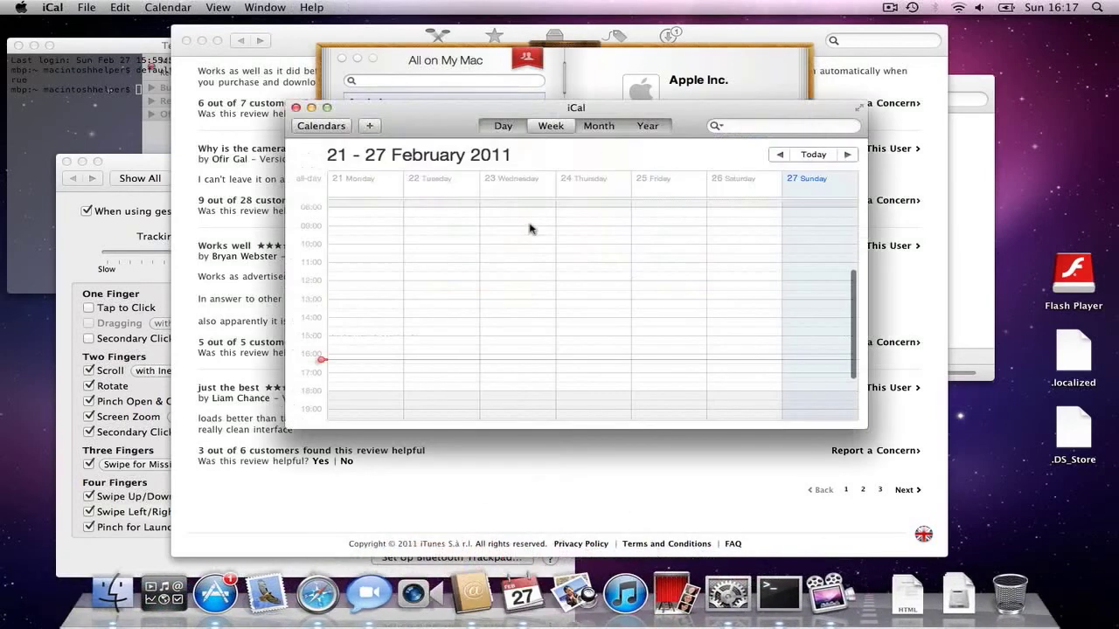
# Step: Move the iCal window around the desktop and look through iCal's menus
pyautogui.moveTo(435, 125); pyautogui.dragTo(442, 217)
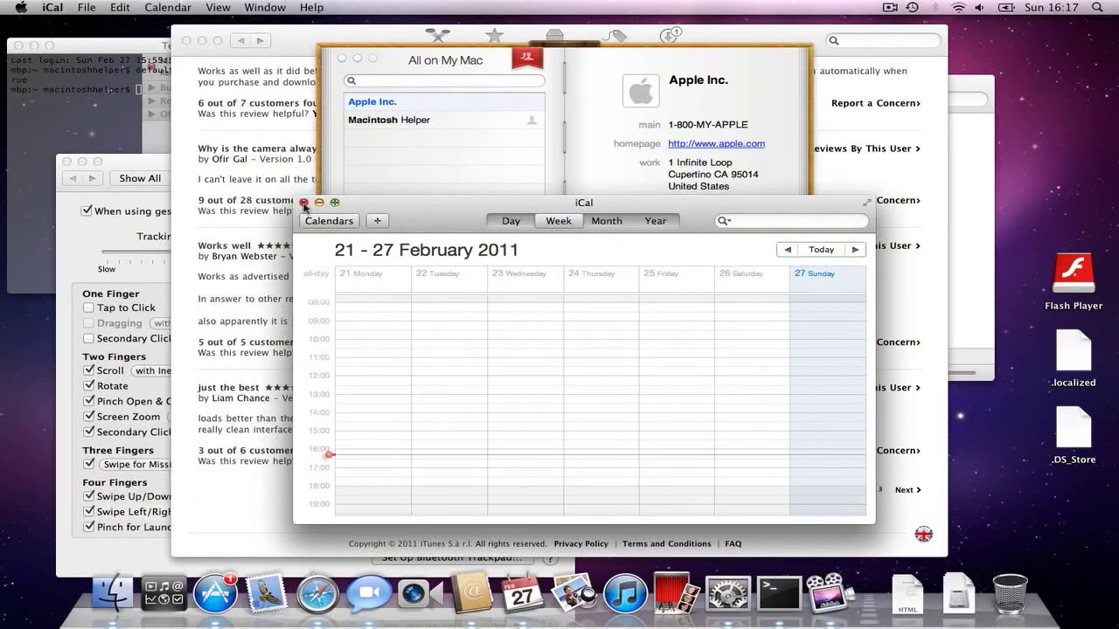
pyautogui.moveTo(312, 209); pyautogui.dragTo(358, 213)
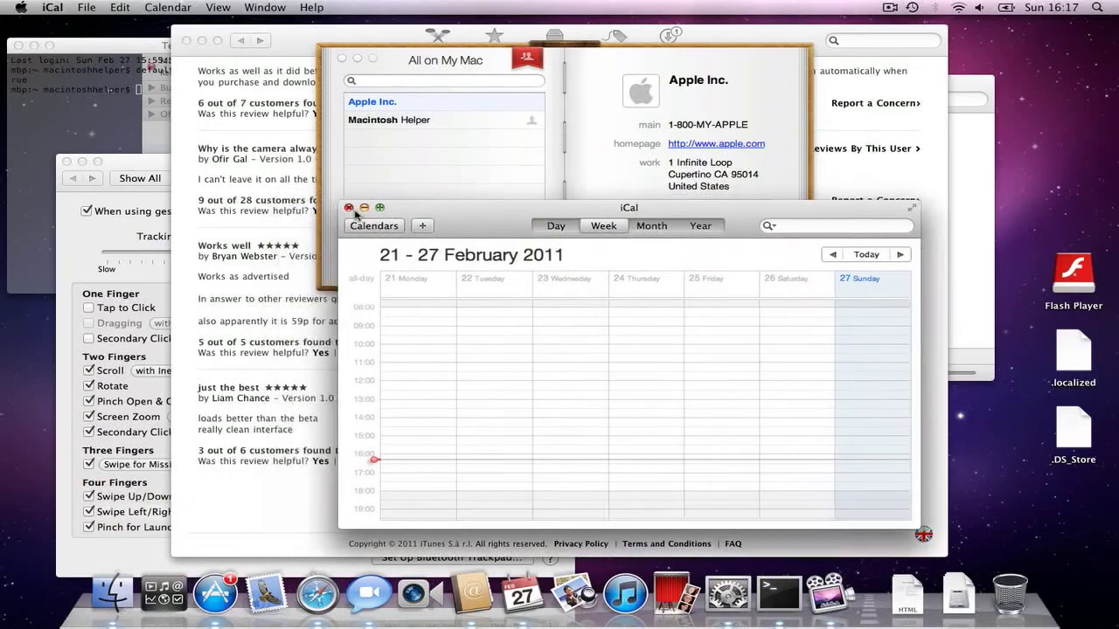
pyautogui.moveTo(444, 210); pyautogui.dragTo(461, 216)
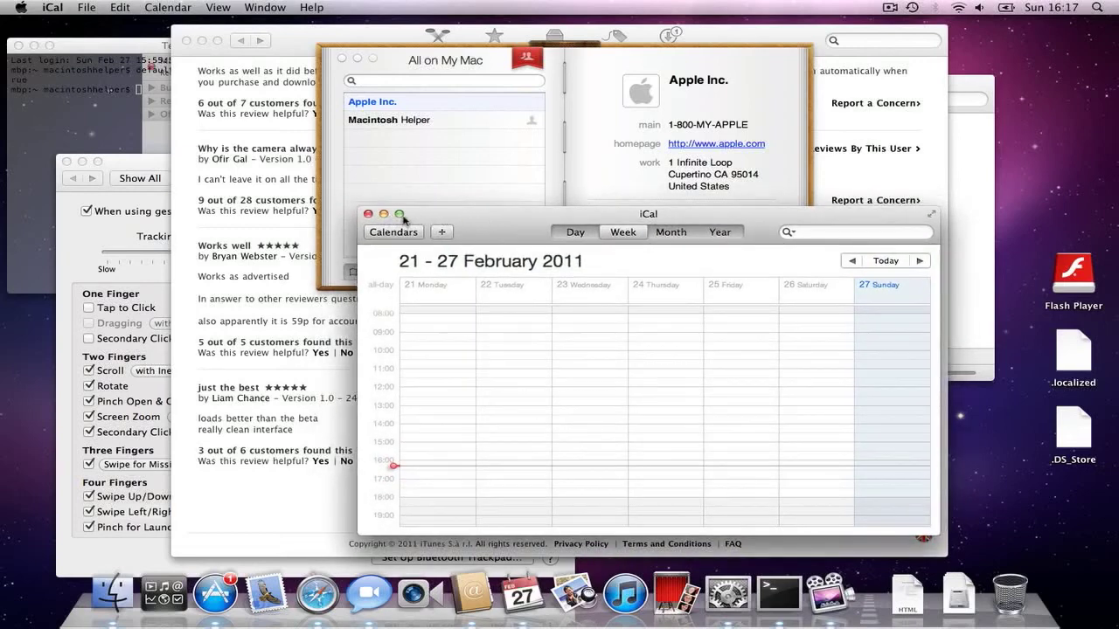
pyautogui.moveTo(649, 226); pyautogui.dragTo(620, 217)
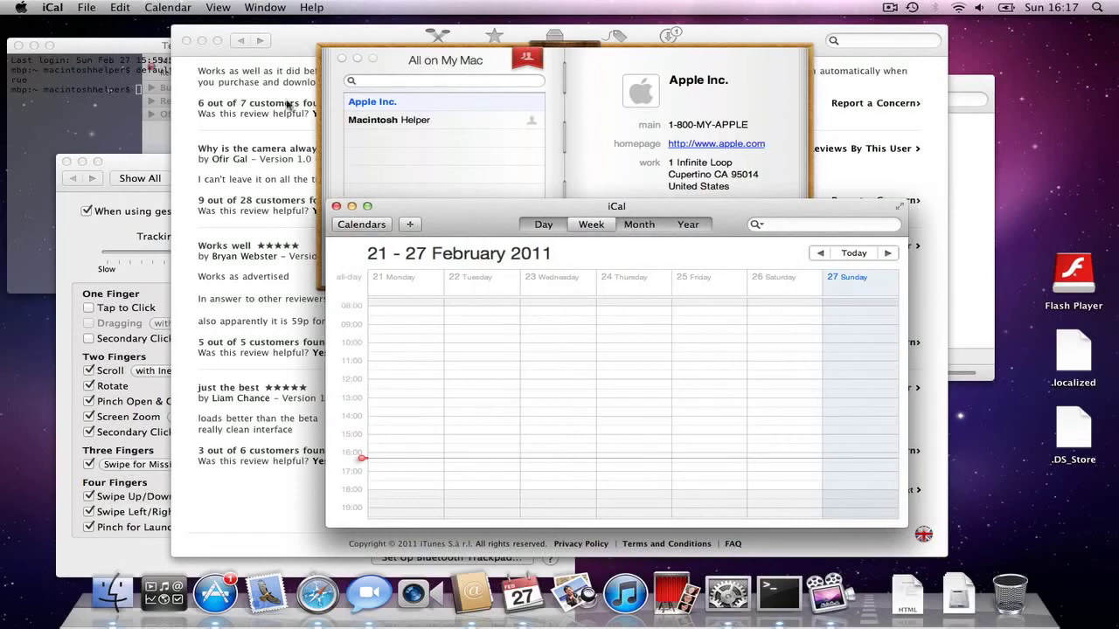
pyautogui.click(168, 7)
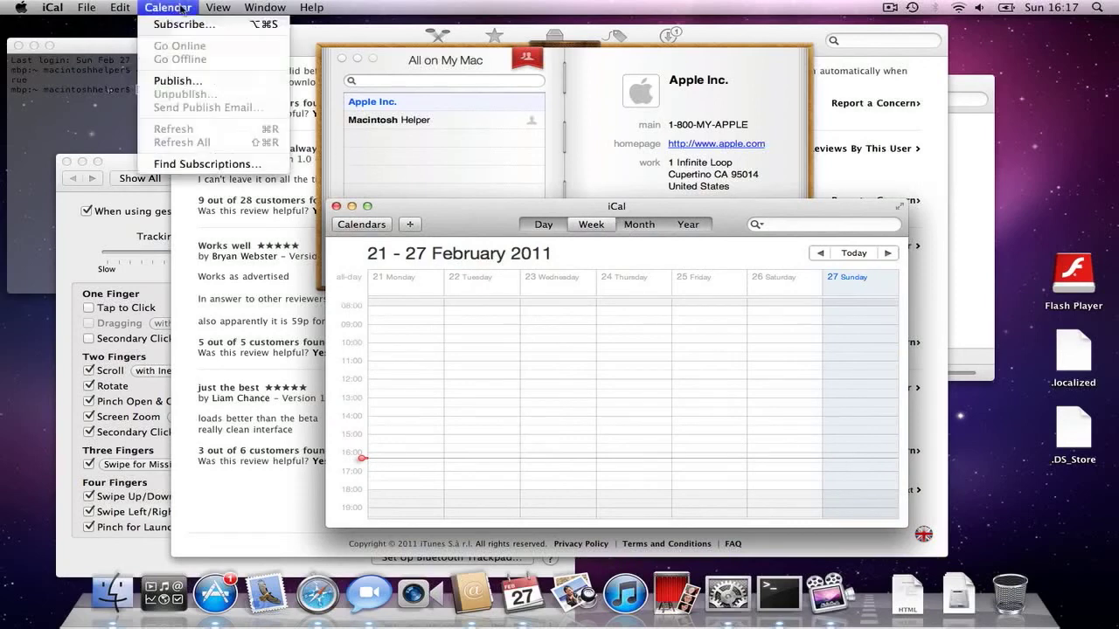
pyautogui.click(68, 4)
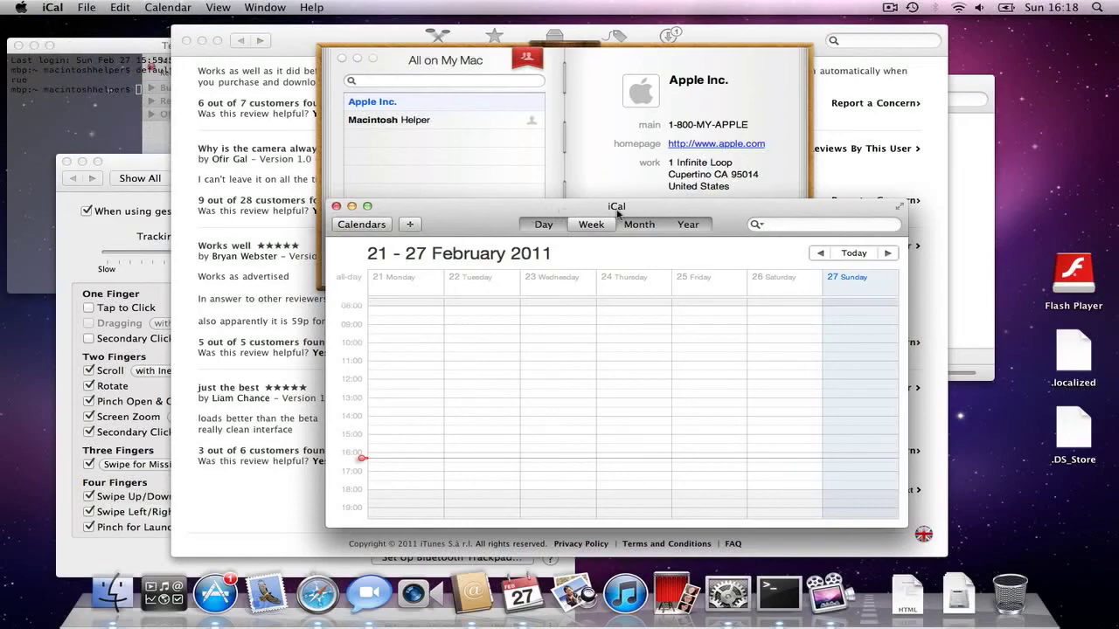
# Step: Reposition the iCal and Address Book windows, and bring Terminal and finally Address Book to the front
pyautogui.moveTo(636, 211); pyautogui.dragTo(585, 288)
pyautogui.moveTo(573, 247); pyautogui.dragTo(569, 208)
pyautogui.moveTo(598, 280); pyautogui.dragTo(584, 115)
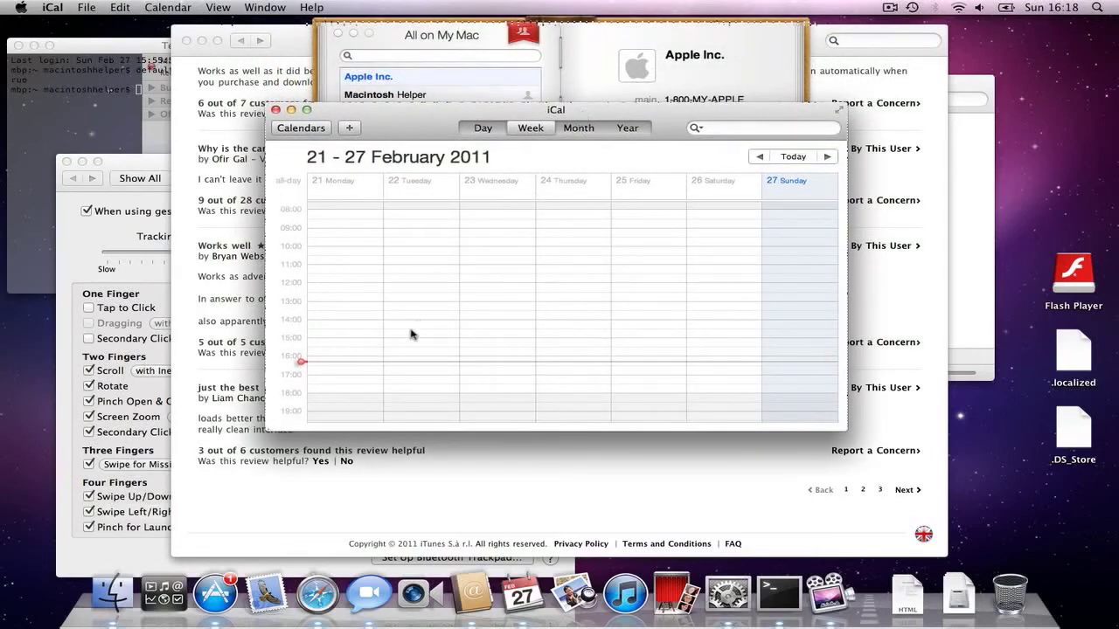
pyautogui.click(40, 236)
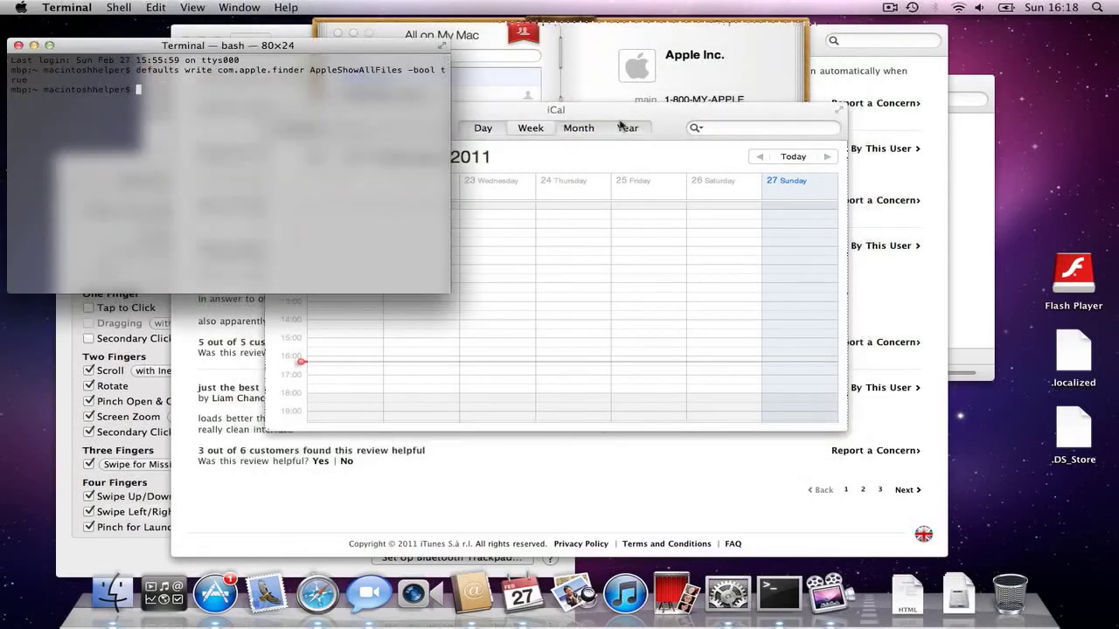
pyautogui.click(590, 32)
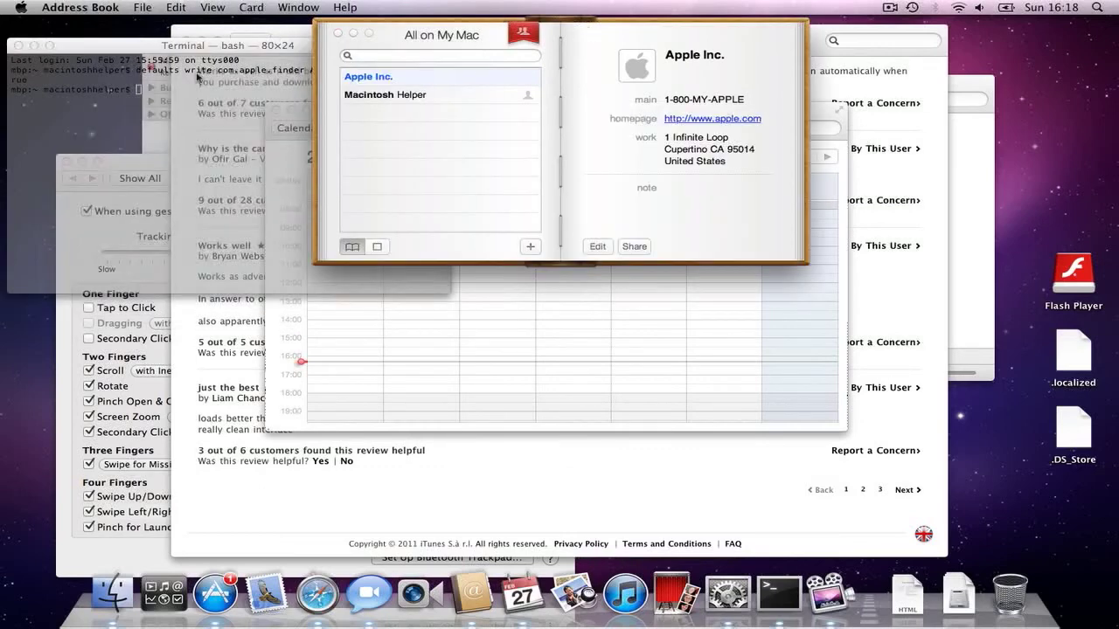
# Step: Bring the iCal window in front of Address Book, keeping Terminal as the frontmost window
pyautogui.press('super+Tab')
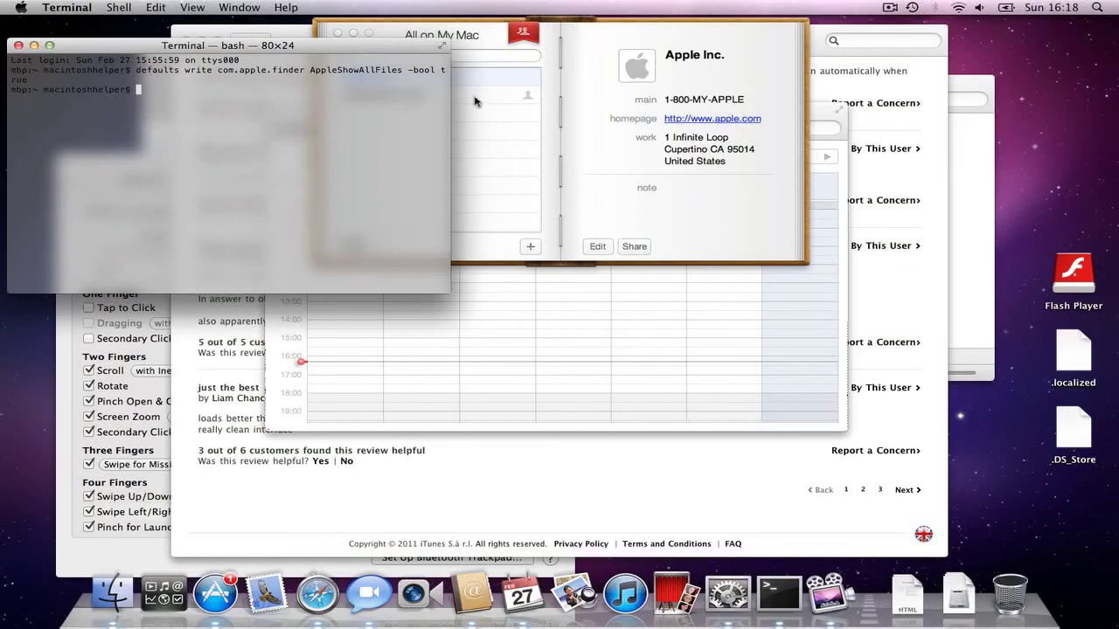
pyautogui.click(483, 289)
pyautogui.click(192, 187)
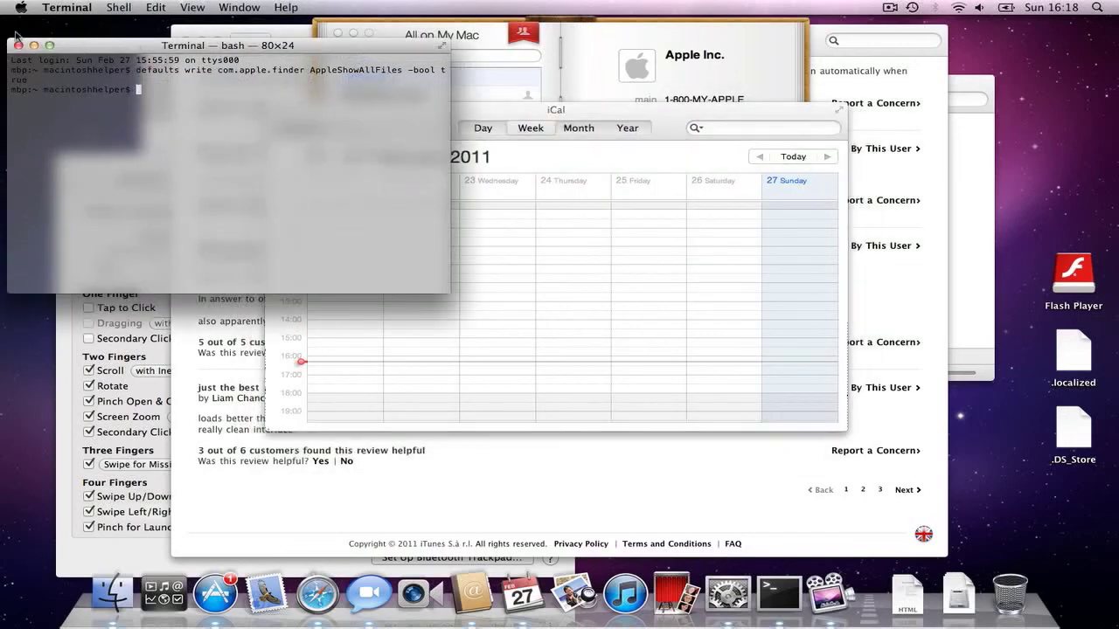
pyautogui.click(3, 595)
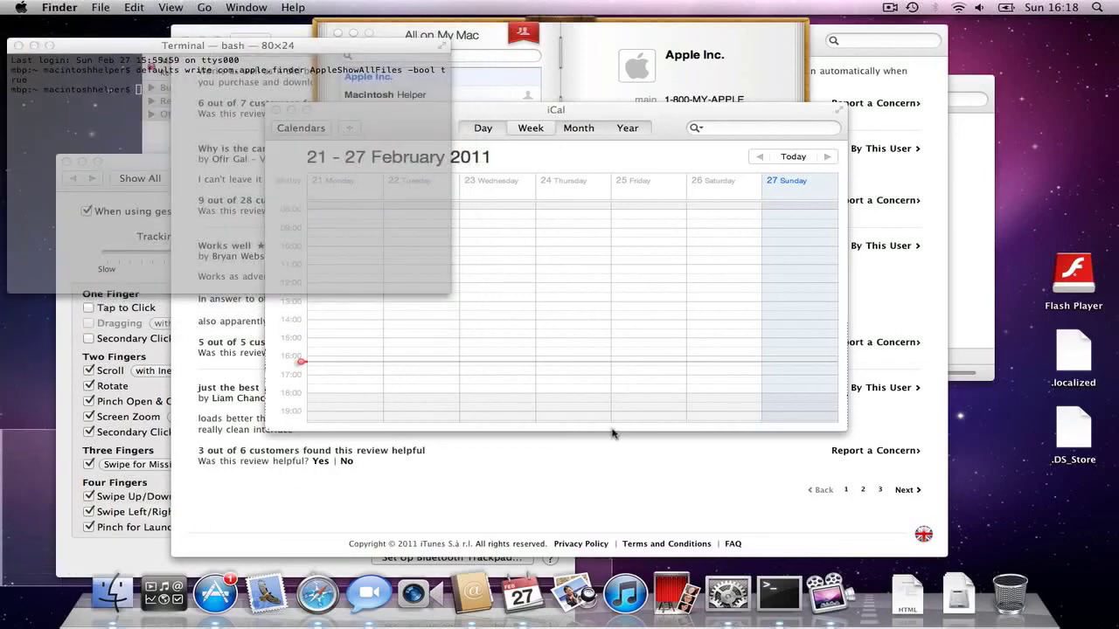
pyautogui.press('super+a')
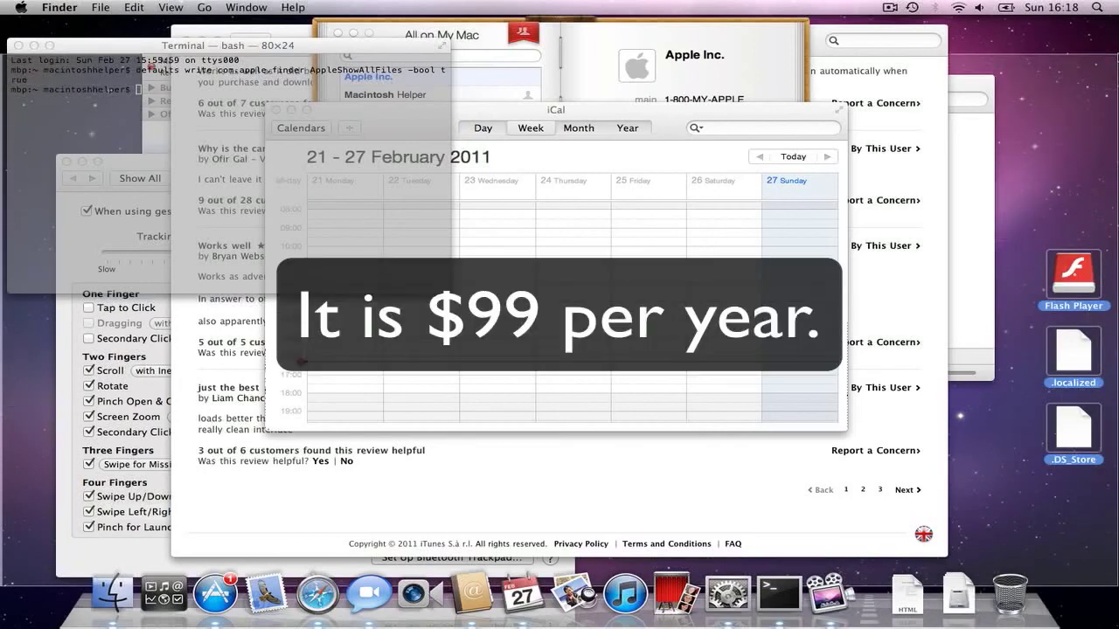
pyautogui.moveTo(1, 54); pyautogui.dragTo(2, 553)
pyautogui.click(2, 552)
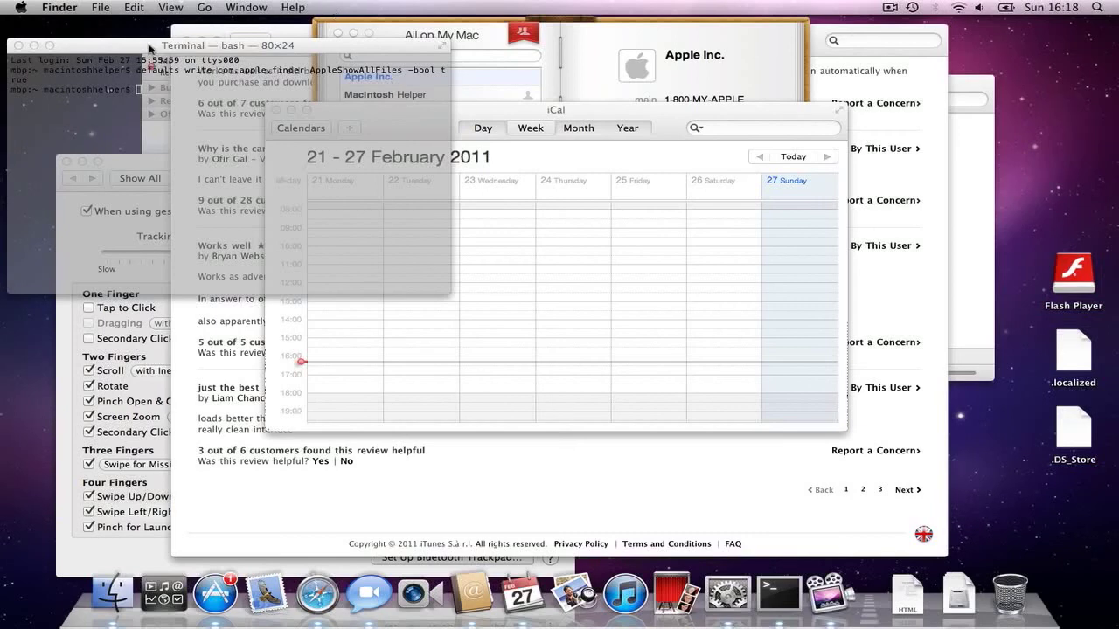
# Step: Move the Terminal window to the upper middle of the desktop, over the iCal and Address Book windows
pyautogui.moveTo(150, 48); pyautogui.dragTo(479, 16)
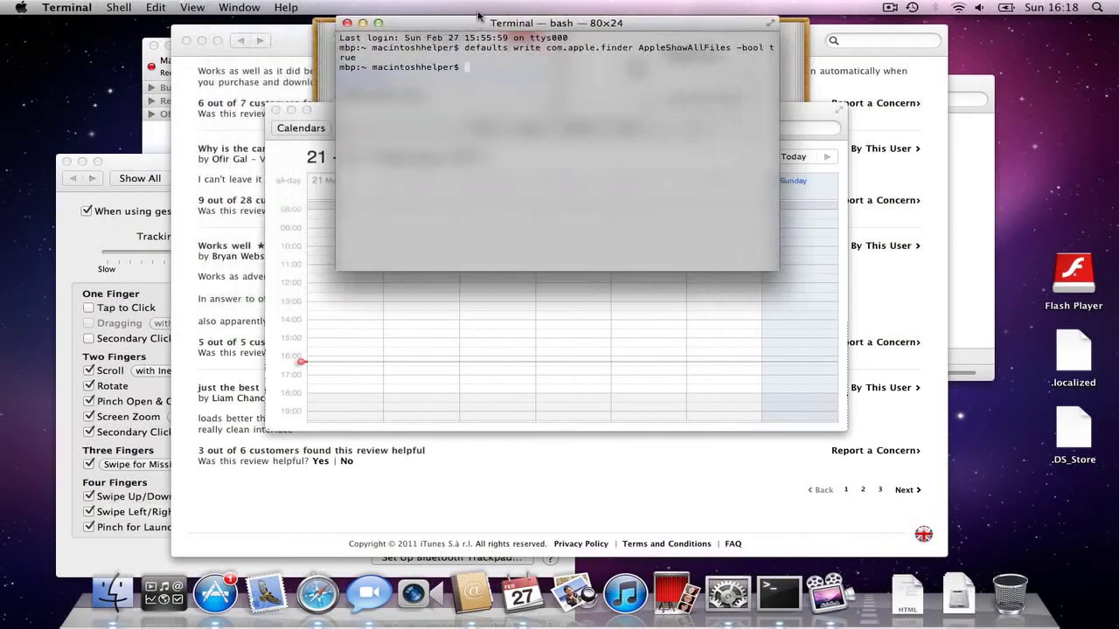